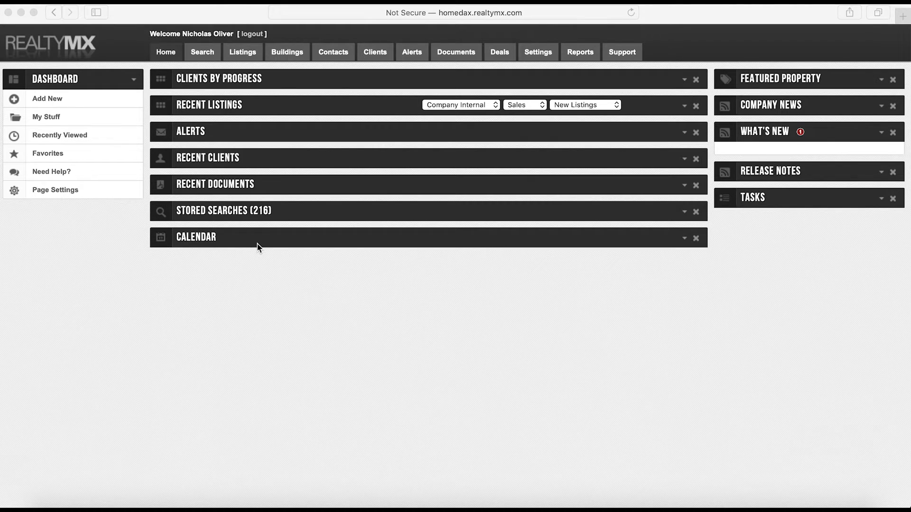
Start a new RealtyMX listing at its address field and bring up the Word listing document
{"action": "left_click", "coordinate": [87, 214]}
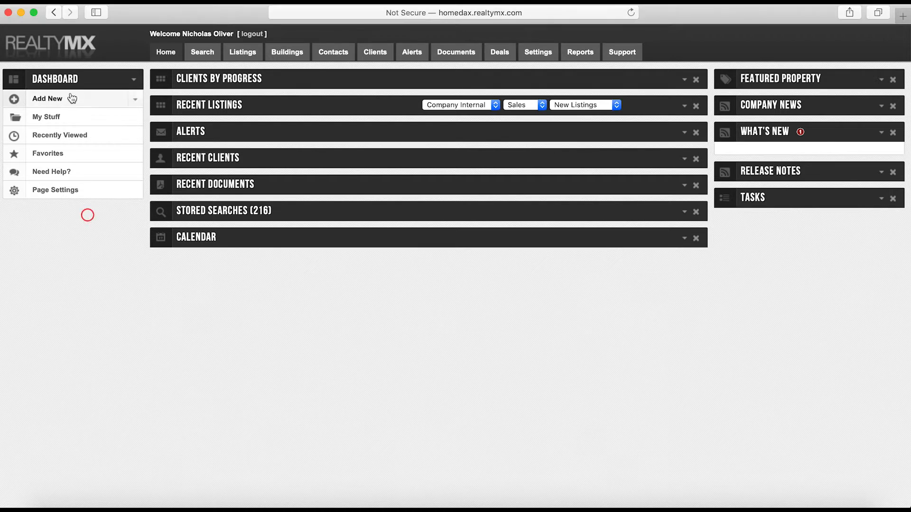
{"action": "left_click", "coordinate": [68, 105]}
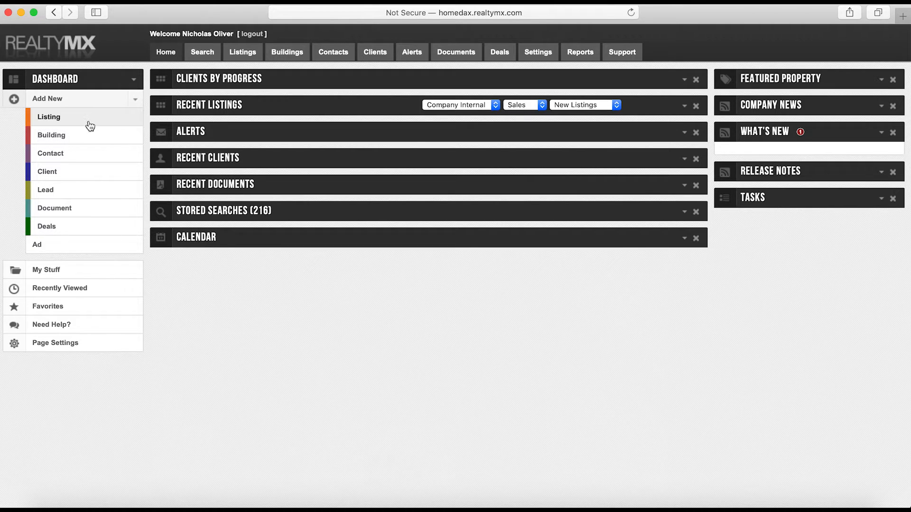
{"action": "left_click", "coordinate": [87, 119]}
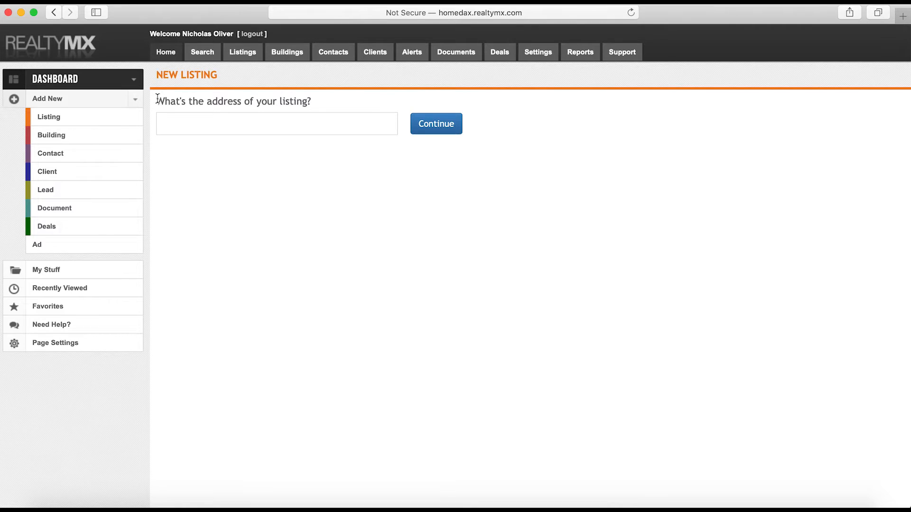
{"action": "left_click", "coordinate": [221, 125]}
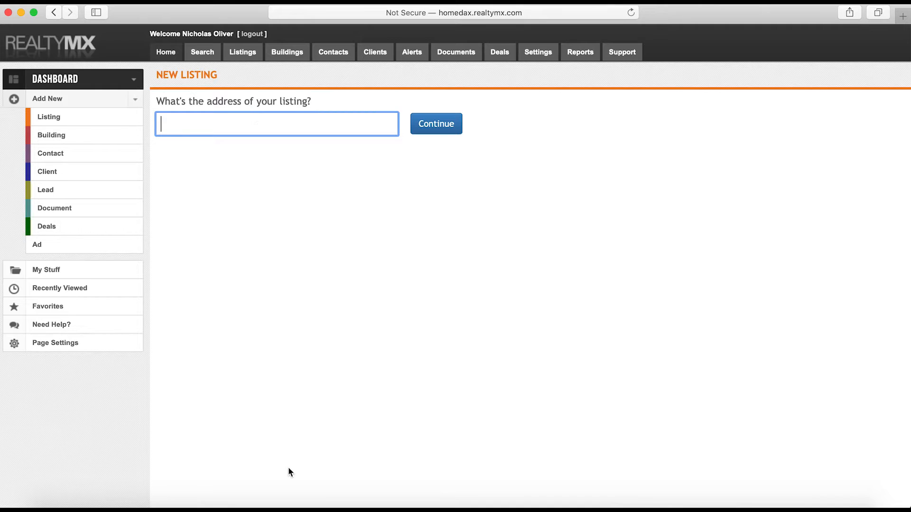
{"action": "left_click", "coordinate": [311, 503]}
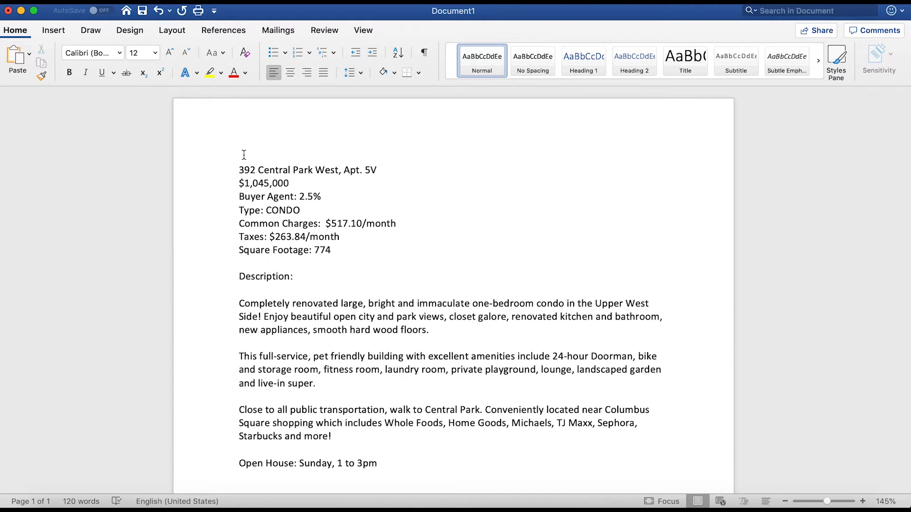
{"action": "left_click_drag", "start_coordinate": [239, 169], "coordinate": [339, 171]}
{"action": "key", "text": "super+c"}
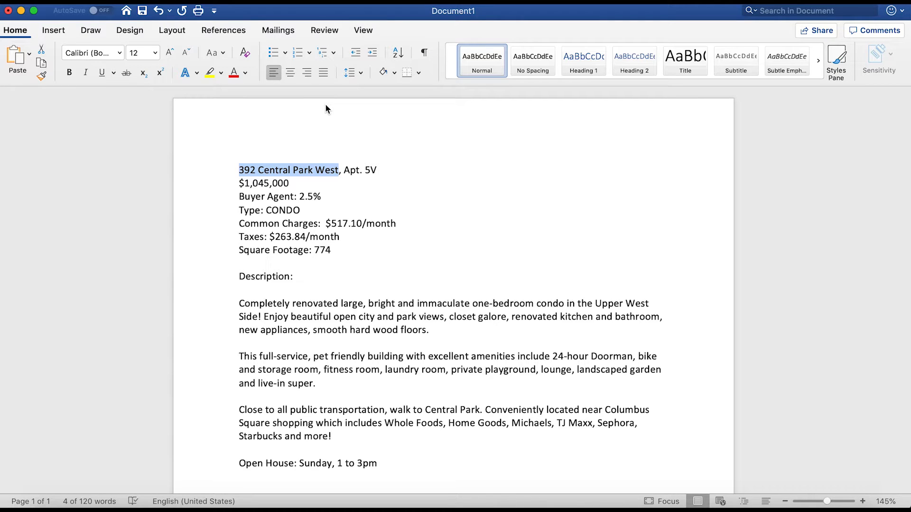
{"action": "key", "text": "super+Tab"}
{"action": "key", "text": "super+v"}
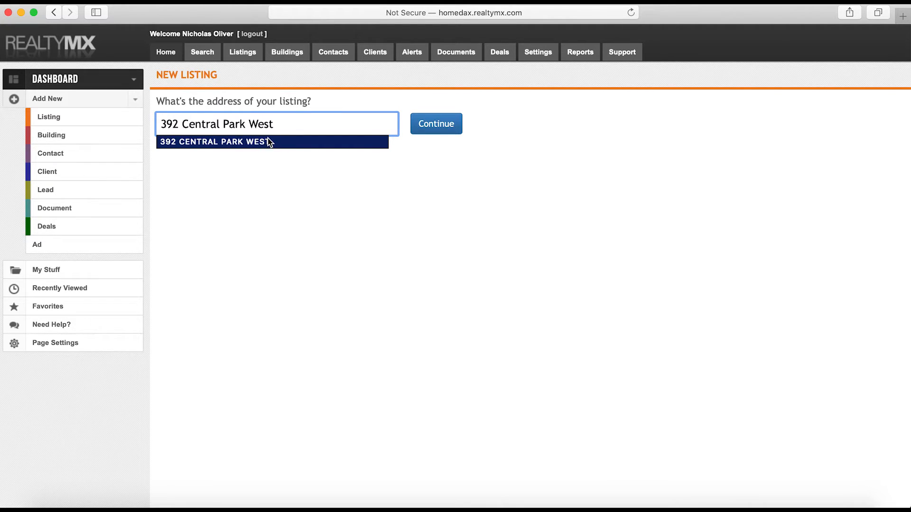
{"action": "left_click", "coordinate": [239, 142]}
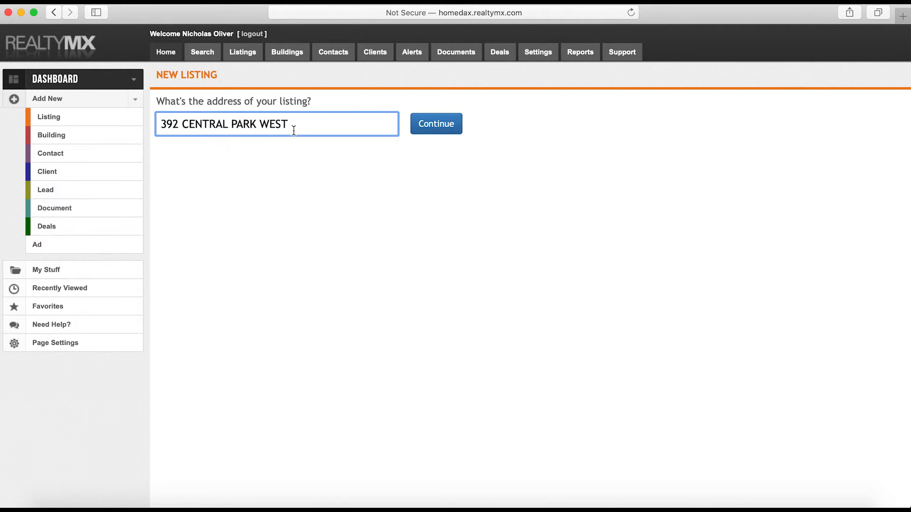
{"action": "left_click", "coordinate": [434, 125]}
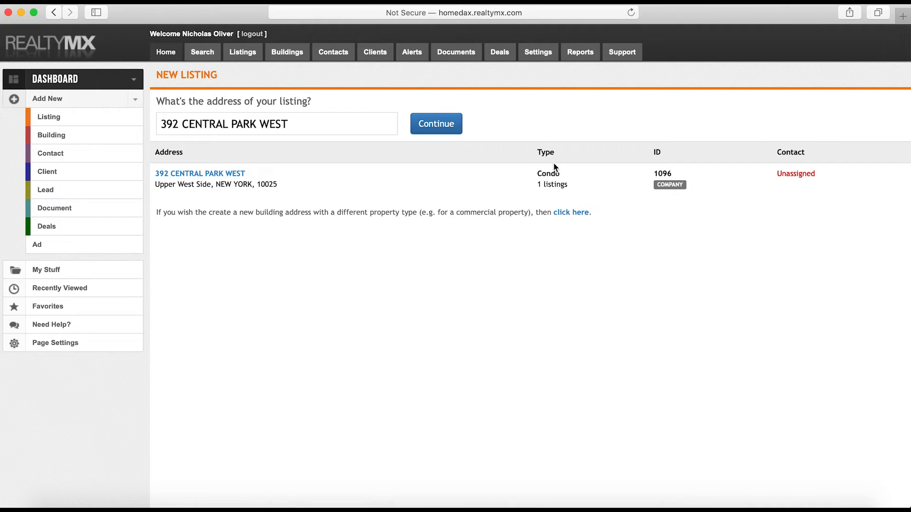
{"action": "left_click", "coordinate": [225, 177]}
{"action": "left_click", "coordinate": [224, 174]}
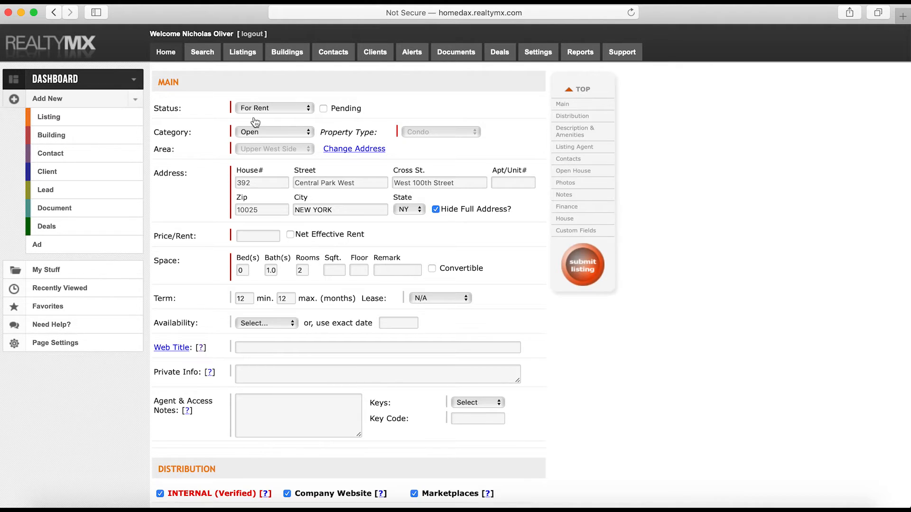
{"action": "scroll", "coordinate": [390, 237], "scroll_direction": "down", "scroll_amount": 15}
{"action": "scroll", "coordinate": [387, 227], "scroll_direction": "up", "scroll_amount": 15}
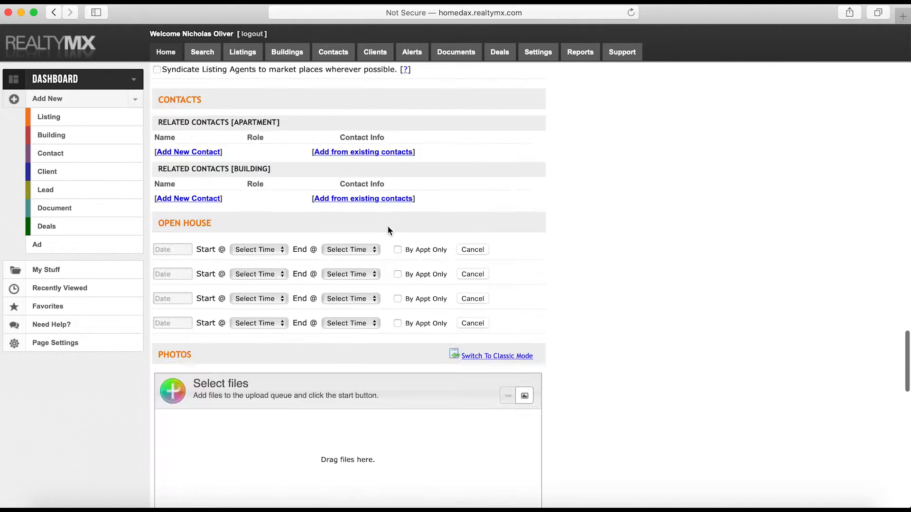
{"action": "scroll", "coordinate": [387, 226], "scroll_direction": "up", "scroll_amount": 4}
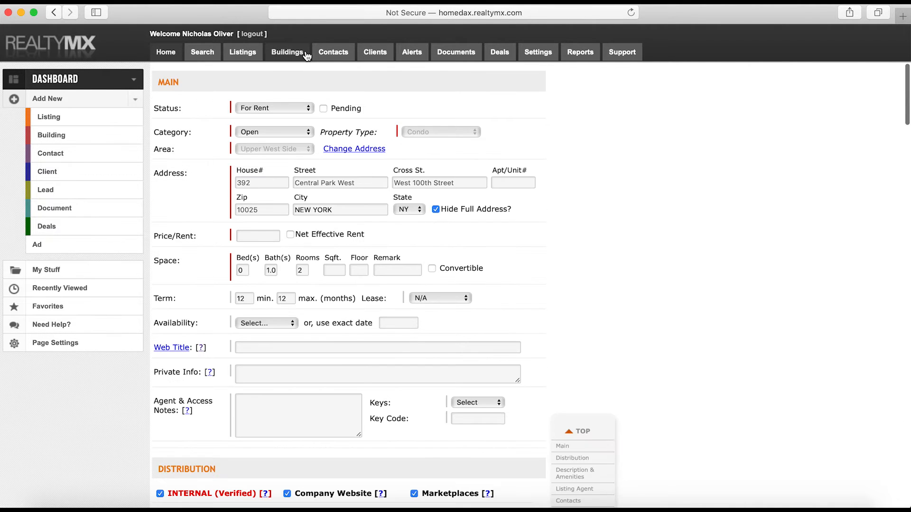
Set the listing Status to For Sale and Category to Exclusive
{"action": "left_click", "coordinate": [287, 109]}
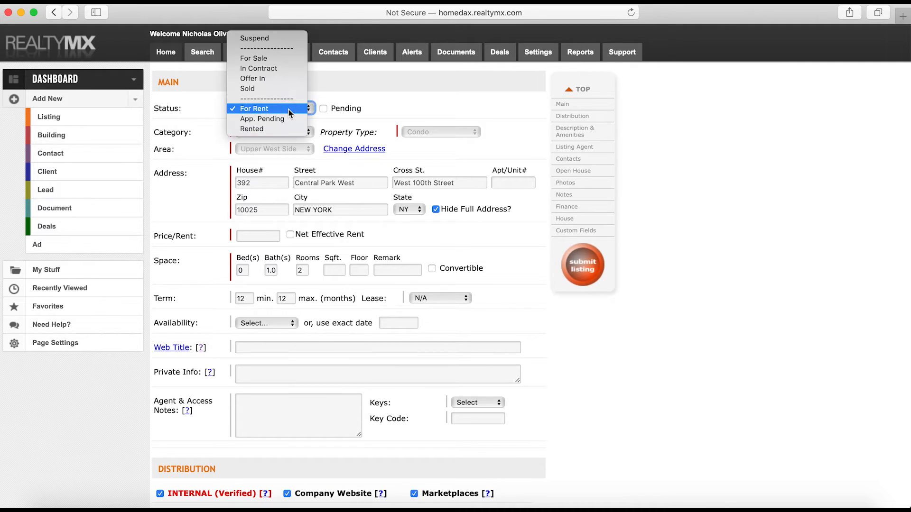
{"action": "left_click", "coordinate": [269, 59]}
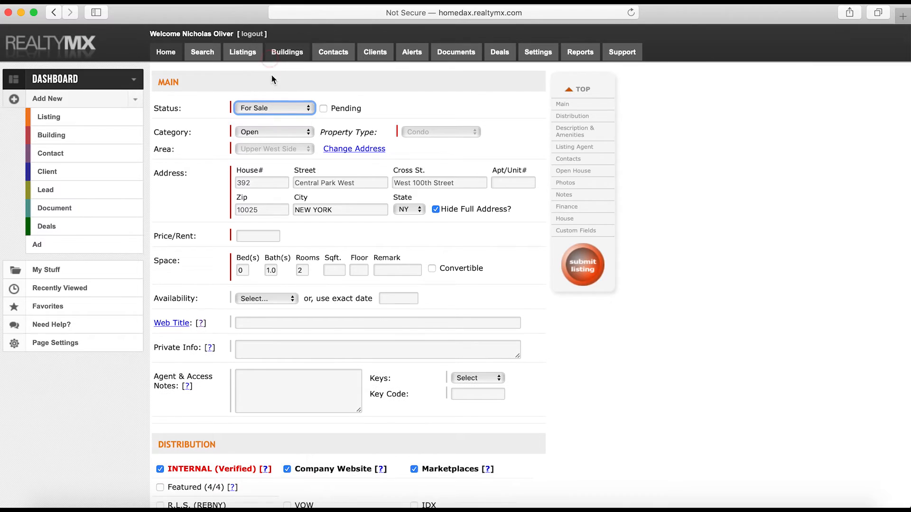
{"action": "left_click", "coordinate": [270, 135]}
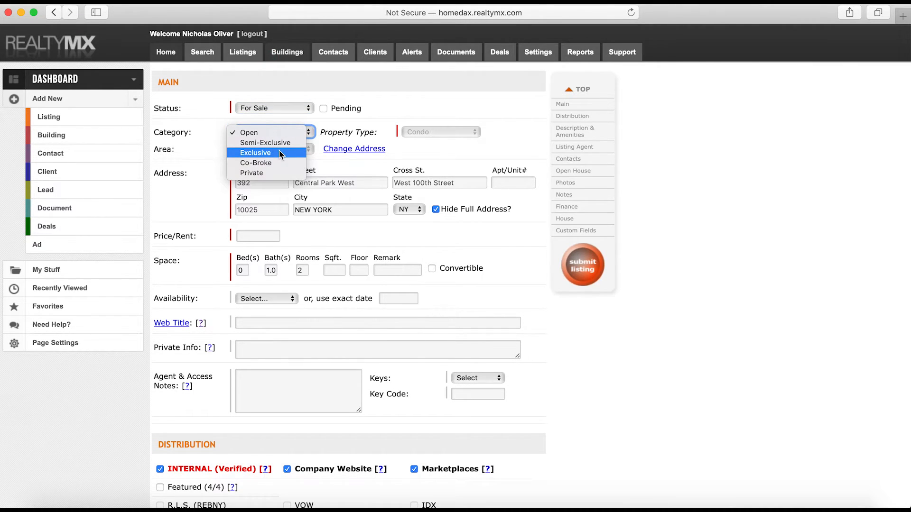
{"action": "left_click", "coordinate": [279, 152]}
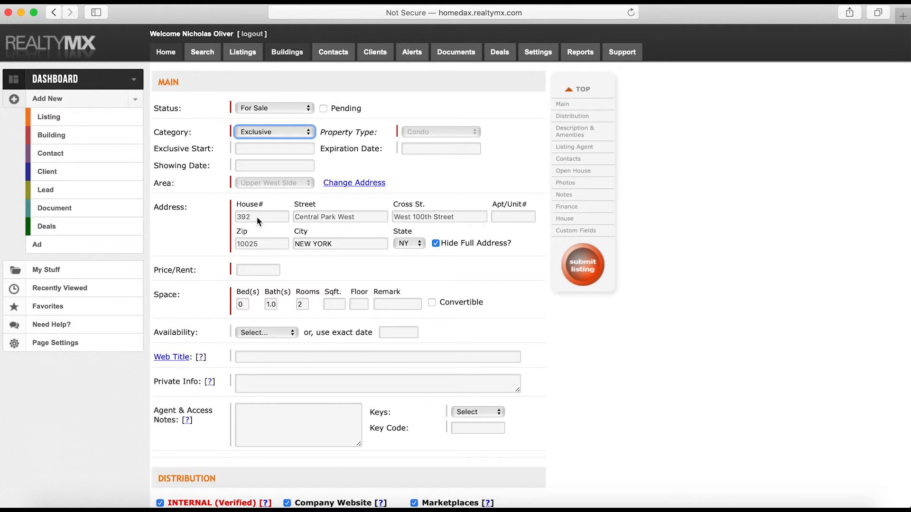
Enter unit 5V and uncheck Hide Full Address
{"action": "left_click", "coordinate": [506, 214]}
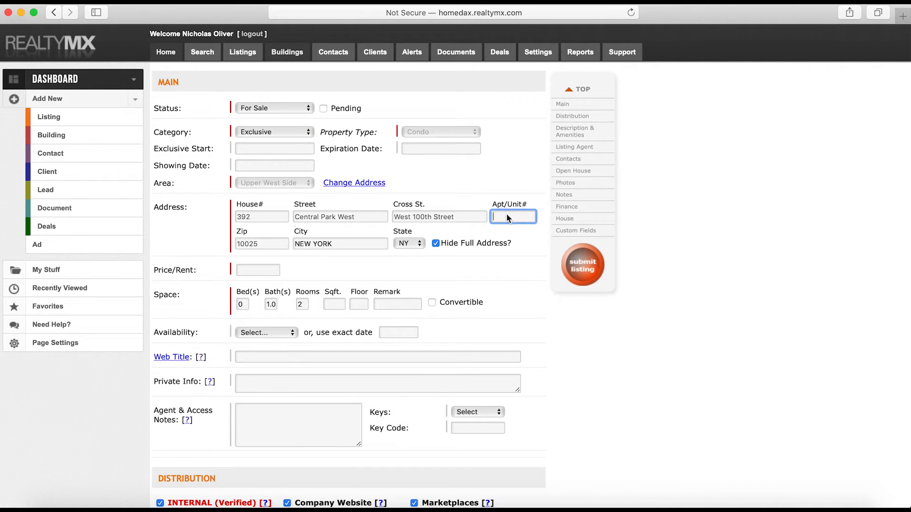
{"action": "key", "text": "super+Tab"}
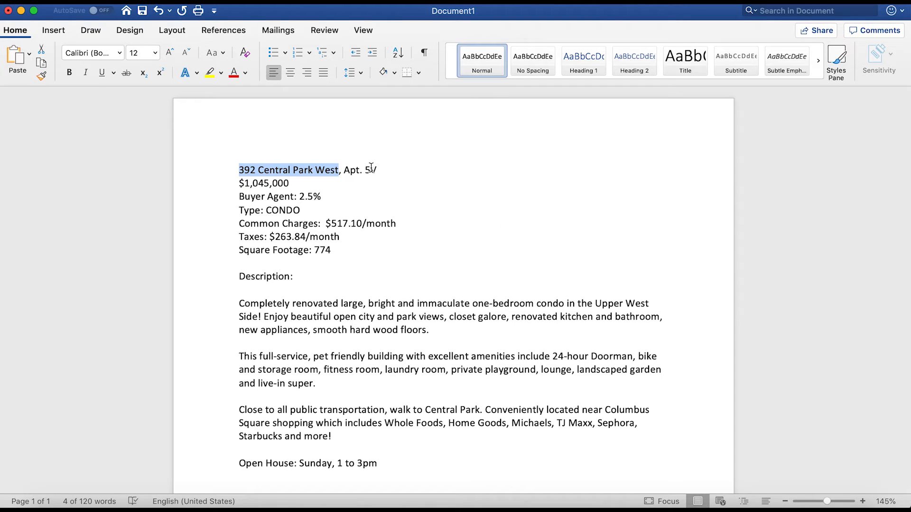
{"action": "key", "text": "super+Tab"}
{"action": "type", "text": "5V"}
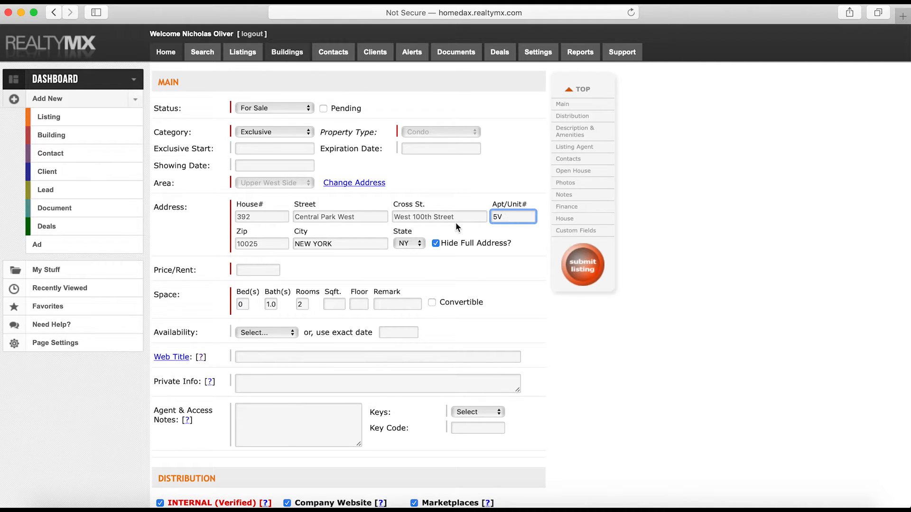
{"action": "left_click", "coordinate": [436, 245]}
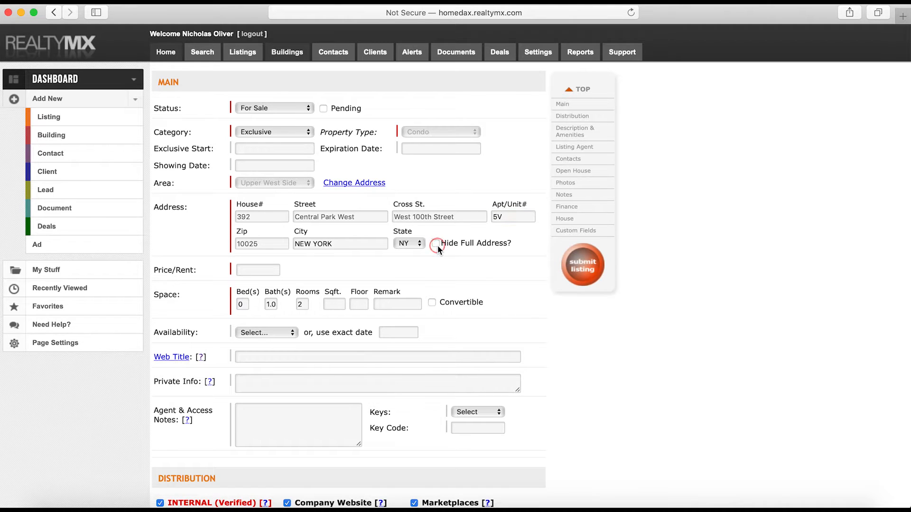
Paste the $1,045,000 price from Word into Price/Rent as 1045000 without commas
{"action": "left_click", "coordinate": [257, 269]}
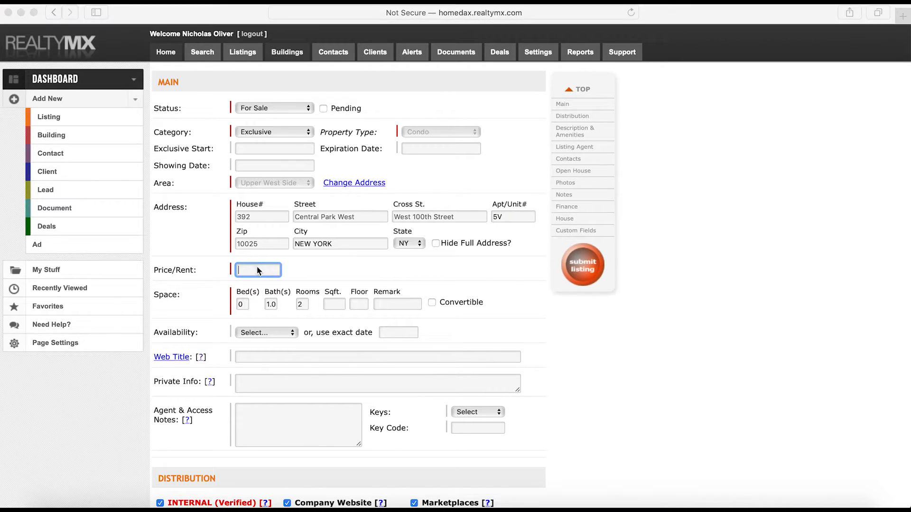
{"action": "key", "text": "super+Tab"}
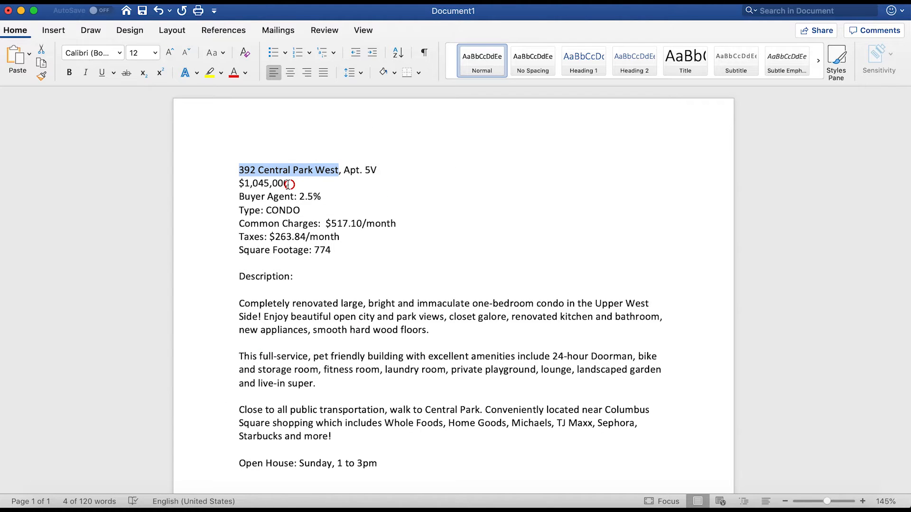
{"action": "left_click_drag", "start_coordinate": [289, 184], "coordinate": [240, 184]}
{"action": "key", "text": "super+c"}
{"action": "key", "text": "super+Tab"}
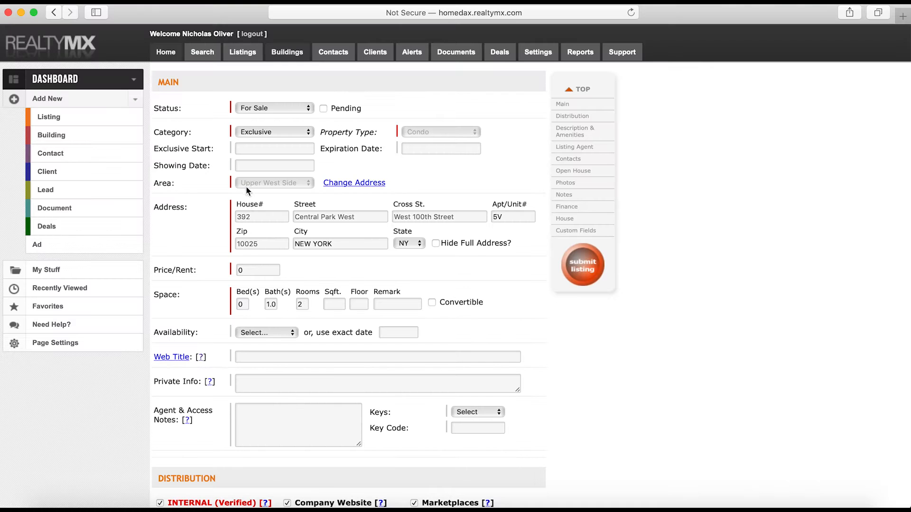
{"action": "key", "text": "super+v"}
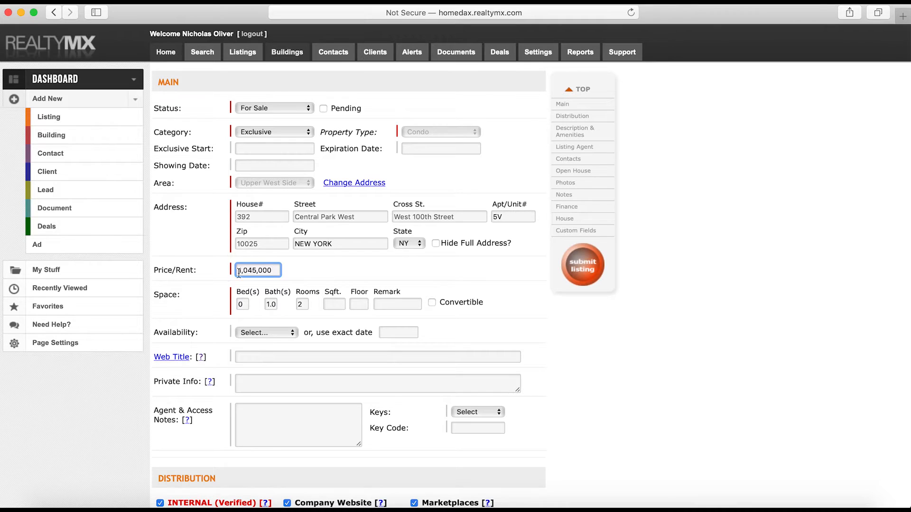
{"action": "left_click", "coordinate": [258, 270]}
{"action": "key", "text": "BackSpace"}
{"action": "key", "text": "BackSpace"}
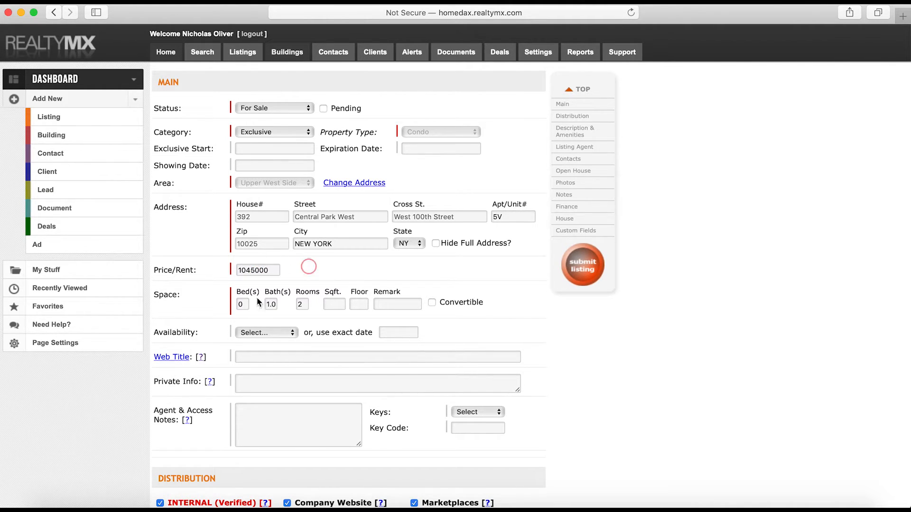
{"action": "left_click_drag", "start_coordinate": [239, 271], "coordinate": [300, 271]}
{"action": "left_click", "coordinate": [300, 271]}
{"action": "scroll", "coordinate": [280, 273], "scroll_direction": "down", "scroll_amount": 2}
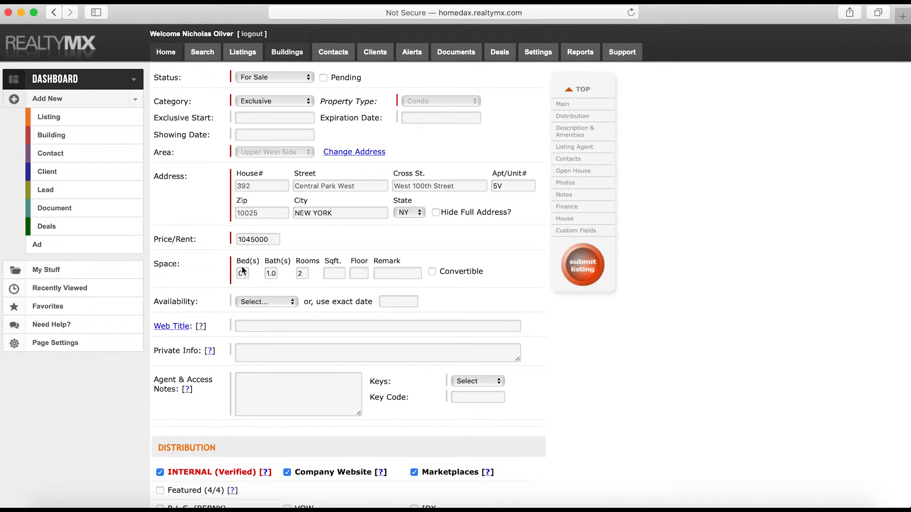
{"action": "left_click", "coordinate": [725, 510]}
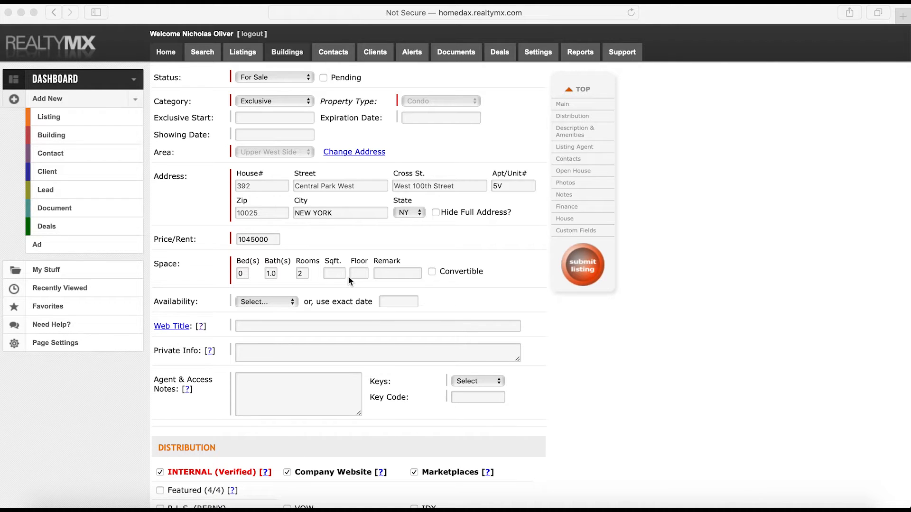
{"action": "left_click", "coordinate": [57, 510]}
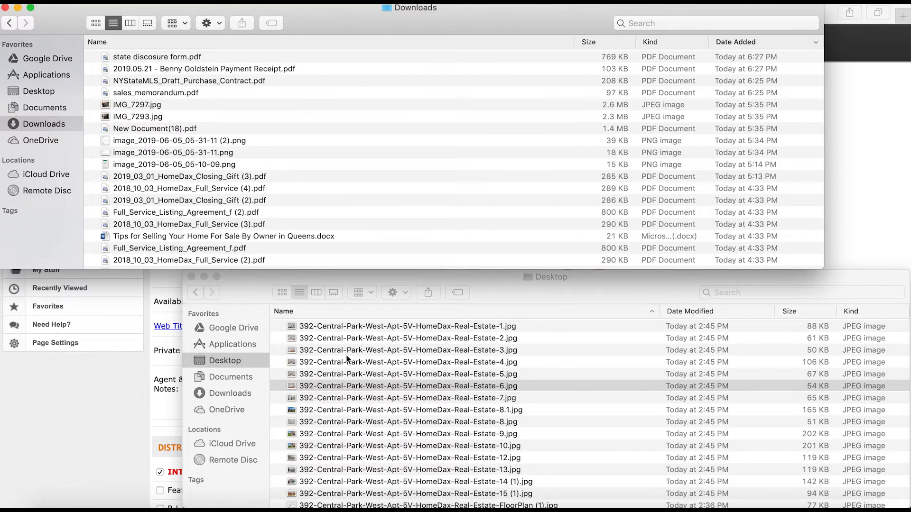
{"action": "scroll", "coordinate": [394, 379], "scroll_direction": "down", "scroll_amount": 2}
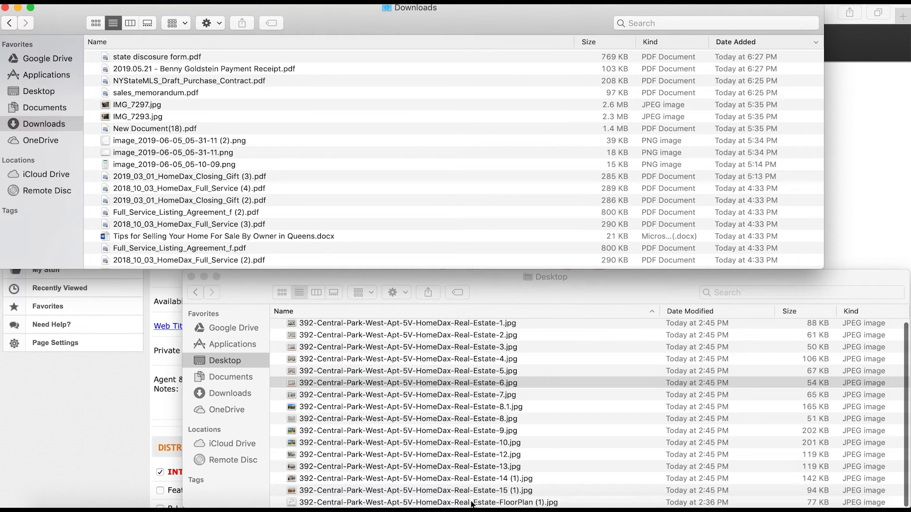
{"action": "double_click", "coordinate": [471, 501]}
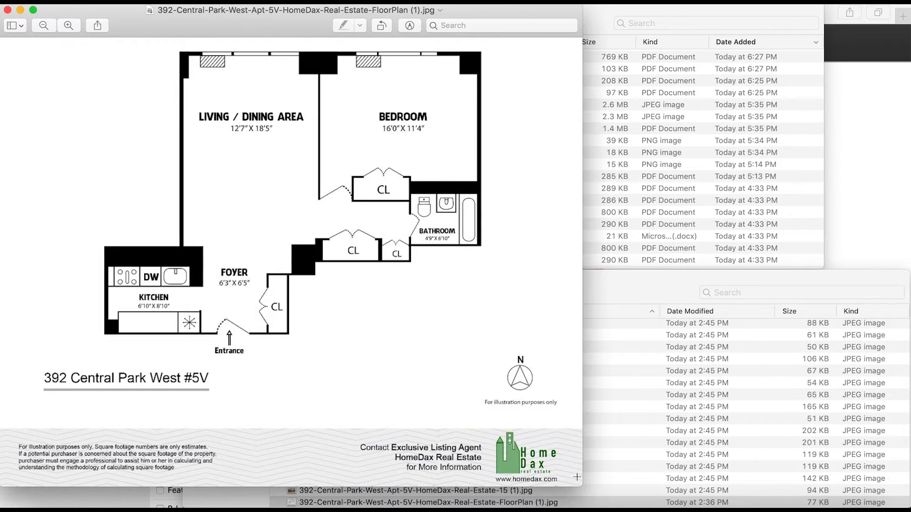
{"action": "left_click_drag", "start_coordinate": [582, 486], "coordinate": [679, 509]}
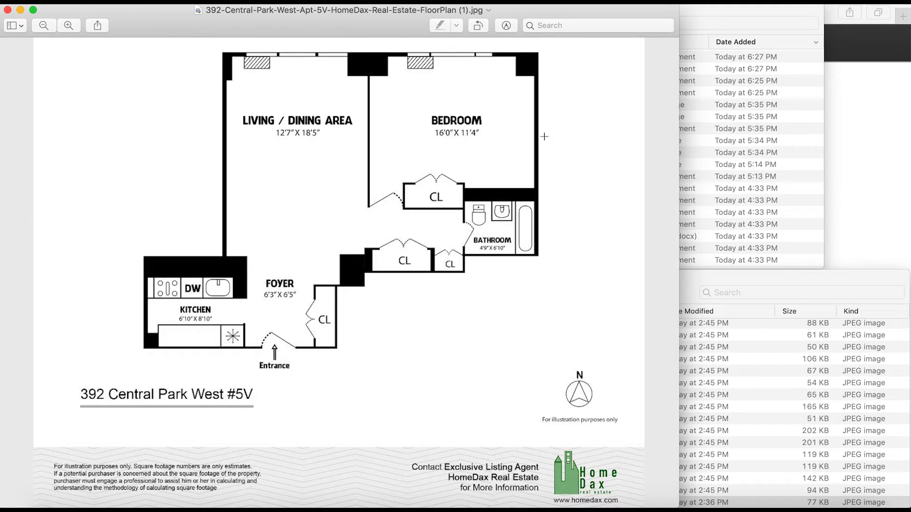
Set Bed(s) to 1 on the listing, cross-checking the floor plan
{"action": "left_click", "coordinate": [878, 197]}
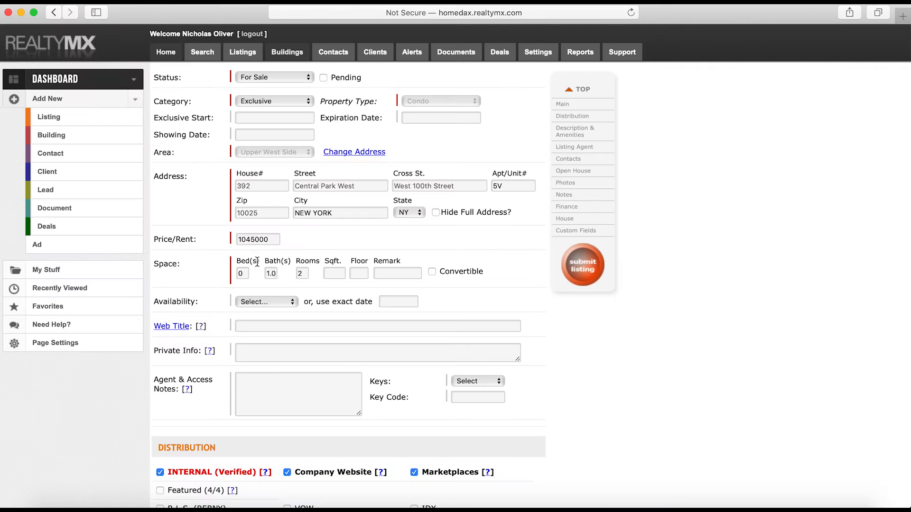
{"action": "double_click", "coordinate": [243, 273]}
{"action": "type", "text": "1"}
{"action": "key", "text": "super+Tab"}
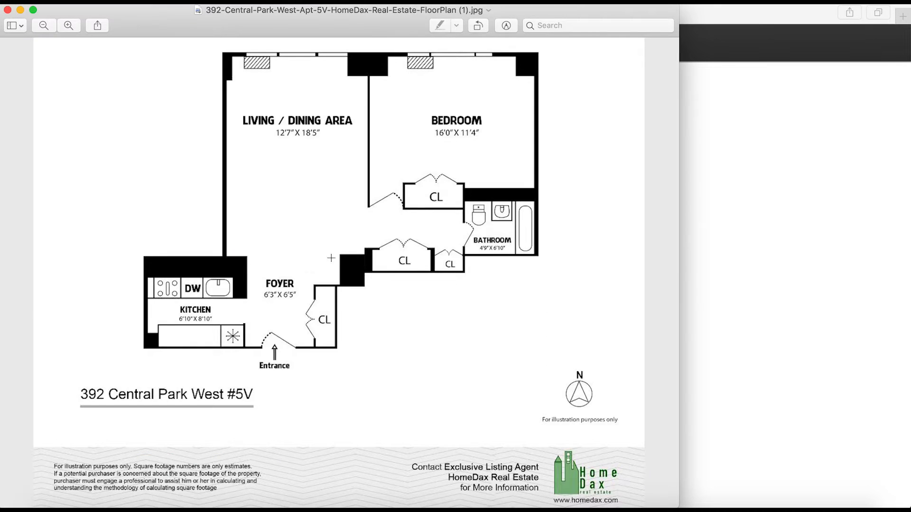
{"action": "key", "text": "super+Tab"}
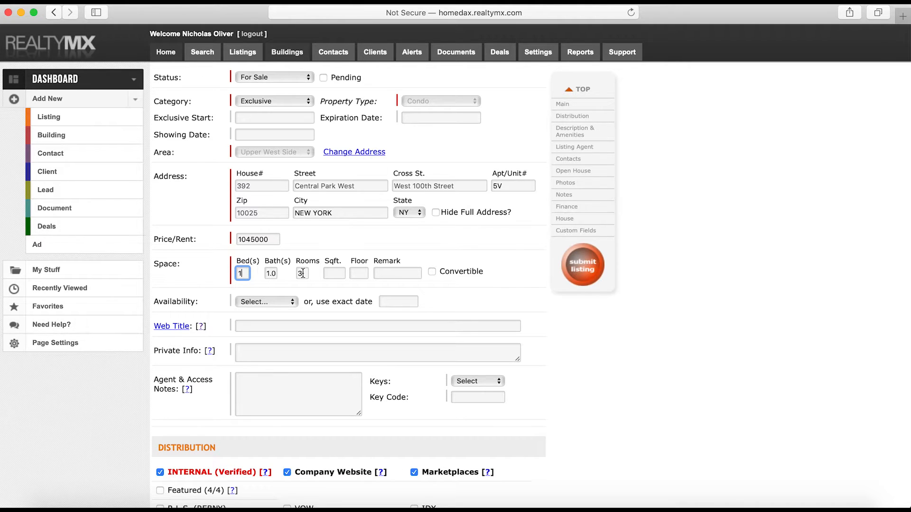
Copy the 774 square footage from Word into the Sqft. field
{"action": "left_click", "coordinate": [309, 503]}
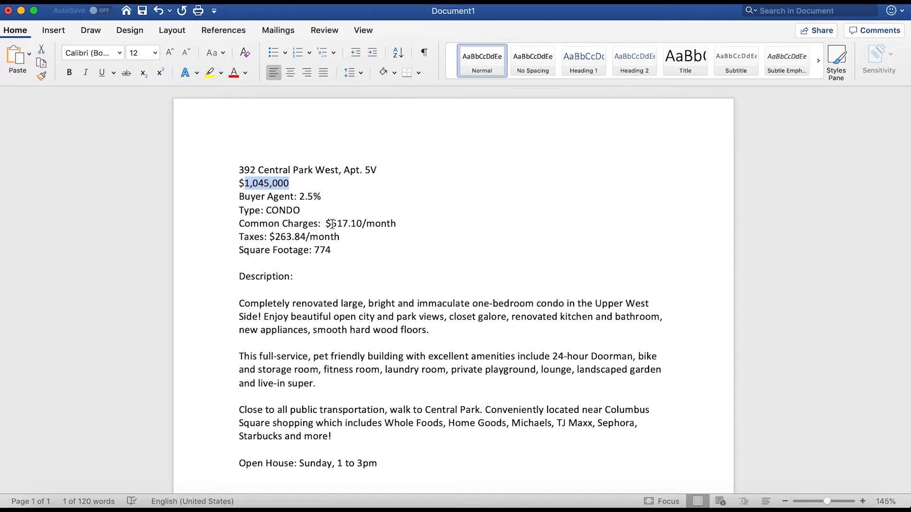
{"action": "left_click_drag", "start_coordinate": [313, 250], "coordinate": [336, 251]}
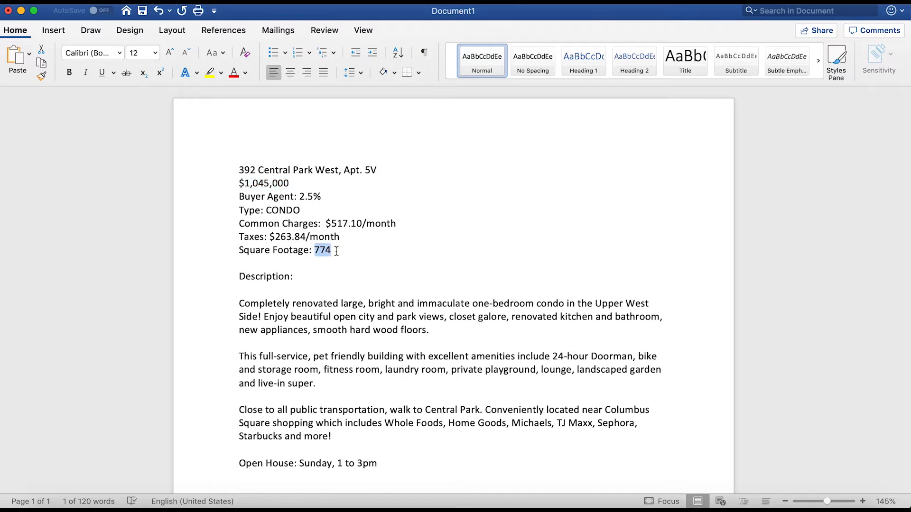
{"action": "key", "text": "super+Tab"}
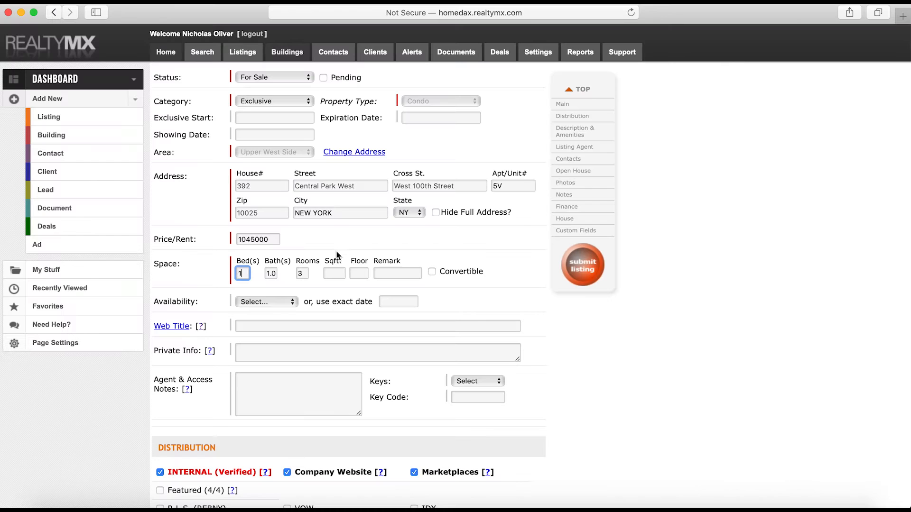
{"action": "left_click", "coordinate": [336, 273]}
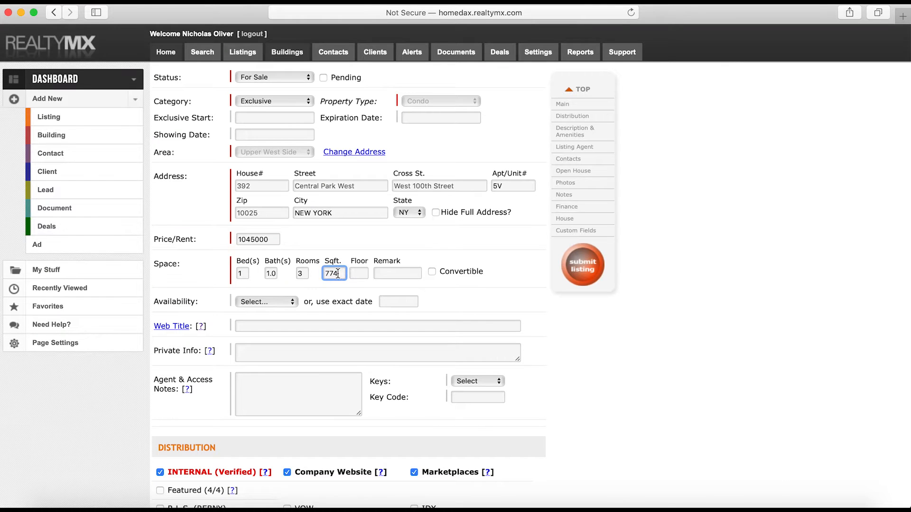
Set Floor to 5 and Availability to Immediately
{"action": "key", "text": "super+Tab"}
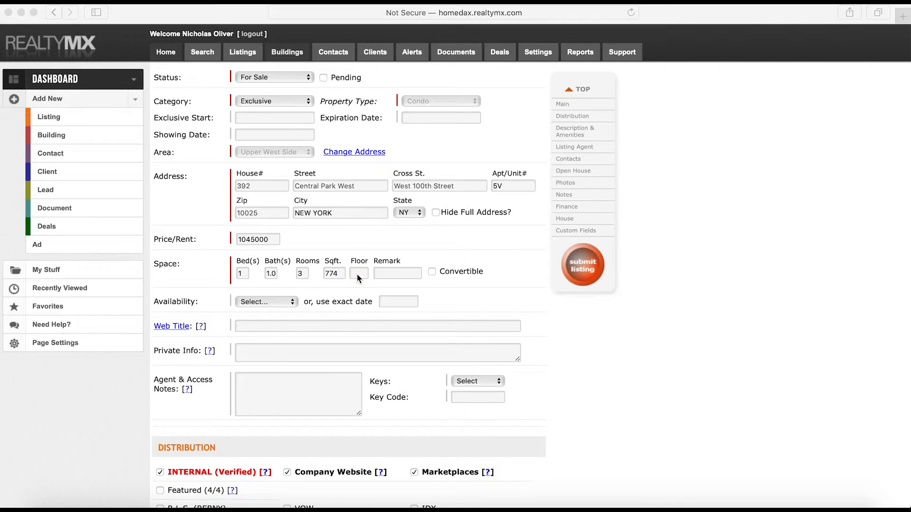
{"action": "left_click_drag", "start_coordinate": [365, 171], "coordinate": [377, 171]}
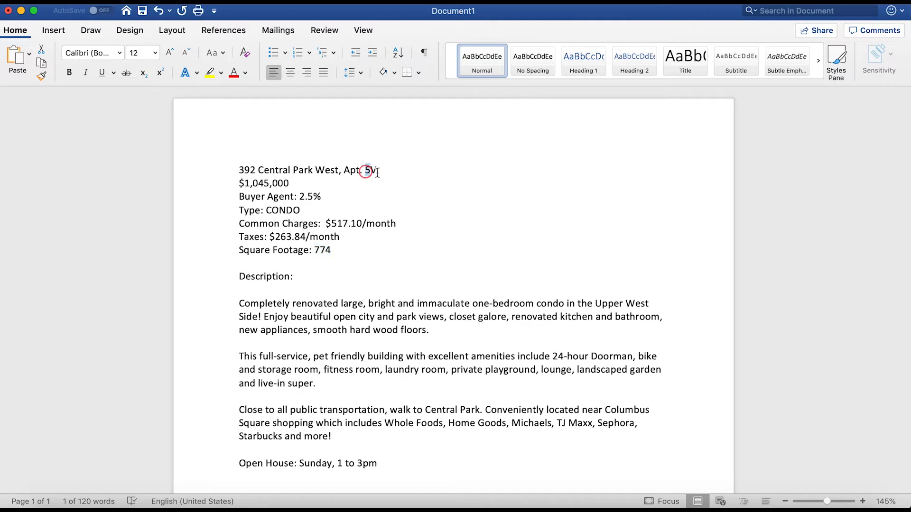
{"action": "key", "text": "super+c"}
{"action": "key", "text": "super+Tab"}
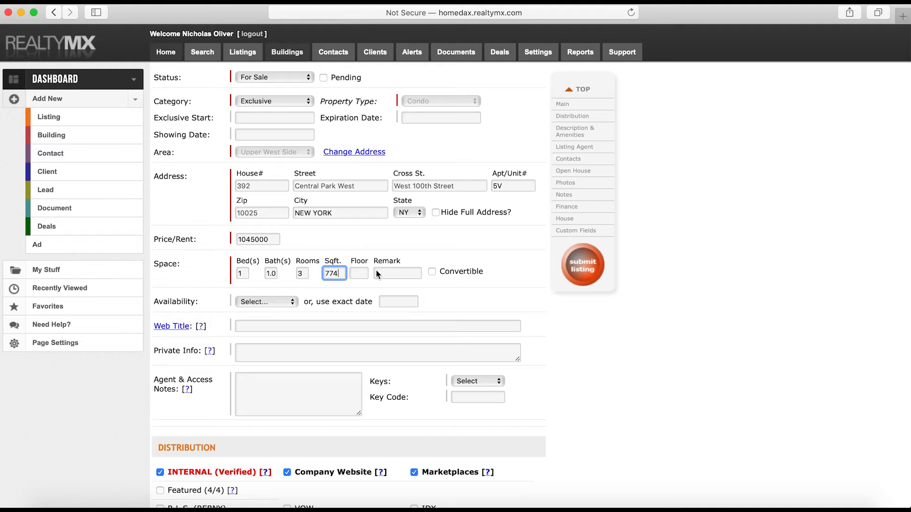
{"action": "left_click", "coordinate": [361, 274]}
{"action": "type", "text": "5"}
{"action": "left_click", "coordinate": [284, 299]}
{"action": "left_click", "coordinate": [281, 313]}
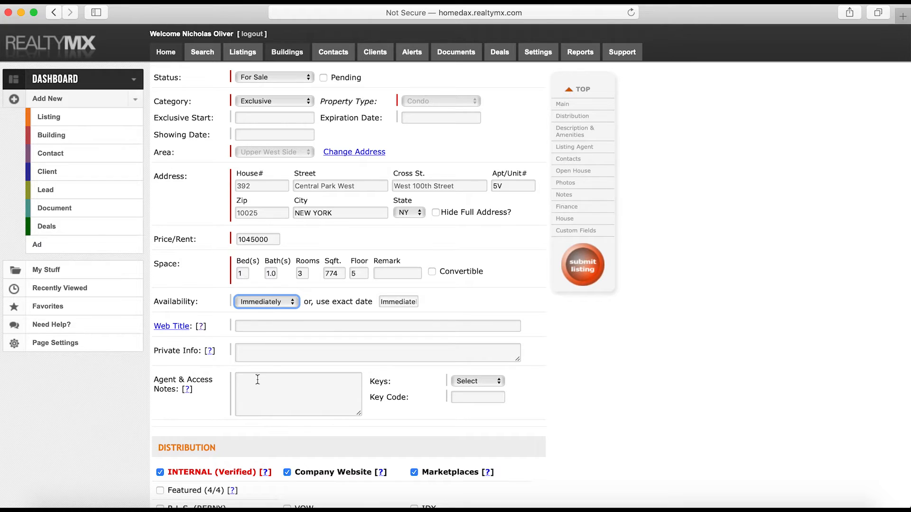
Paste the agent's name, e-mail and phone lines from Word into Agent & Access Notes
{"action": "left_click", "coordinate": [265, 395]}
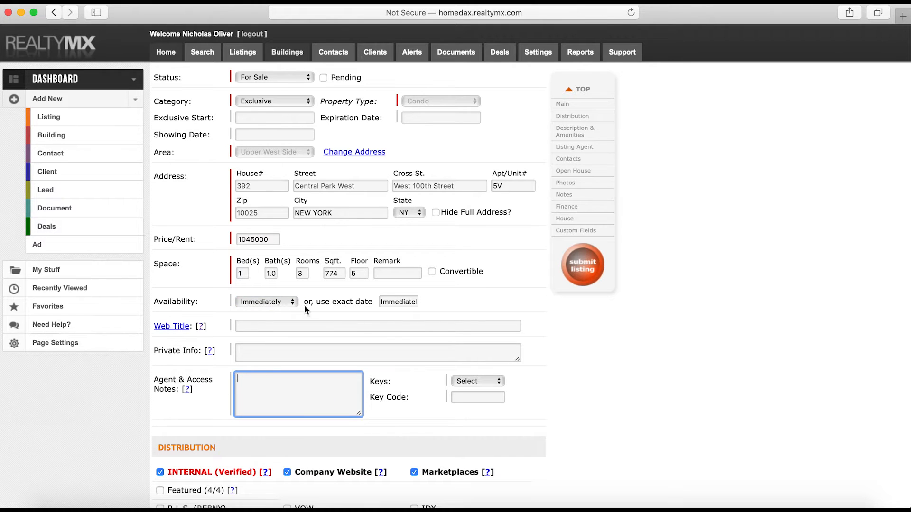
{"action": "key", "text": "super+Tab"}
{"action": "scroll", "coordinate": [304, 211], "scroll_direction": "down", "scroll_amount": 5}
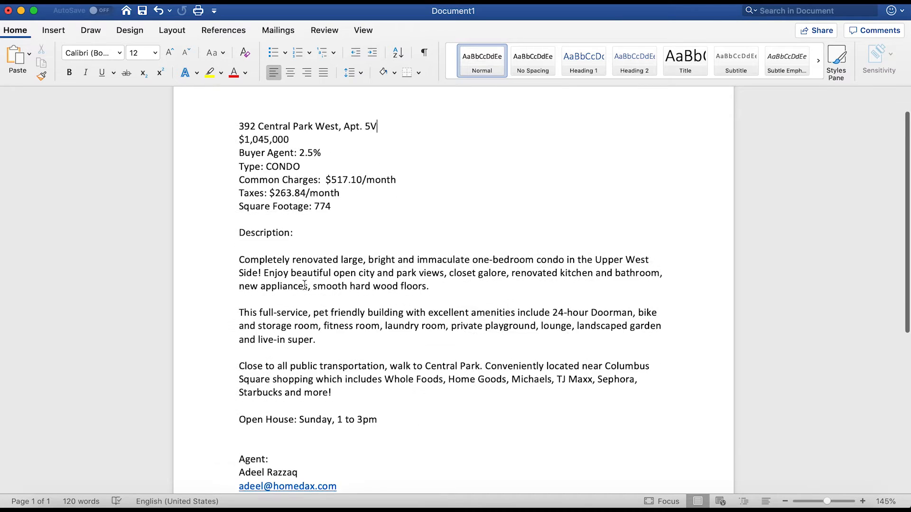
{"action": "left_click", "coordinate": [322, 460]}
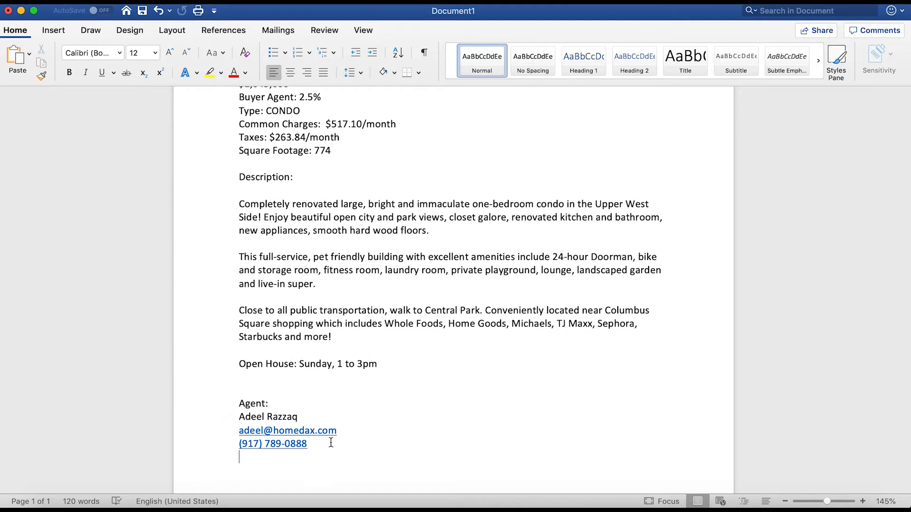
{"action": "left_click_drag", "start_coordinate": [321, 460], "coordinate": [238, 417]}
{"action": "key", "text": "super+Tab"}
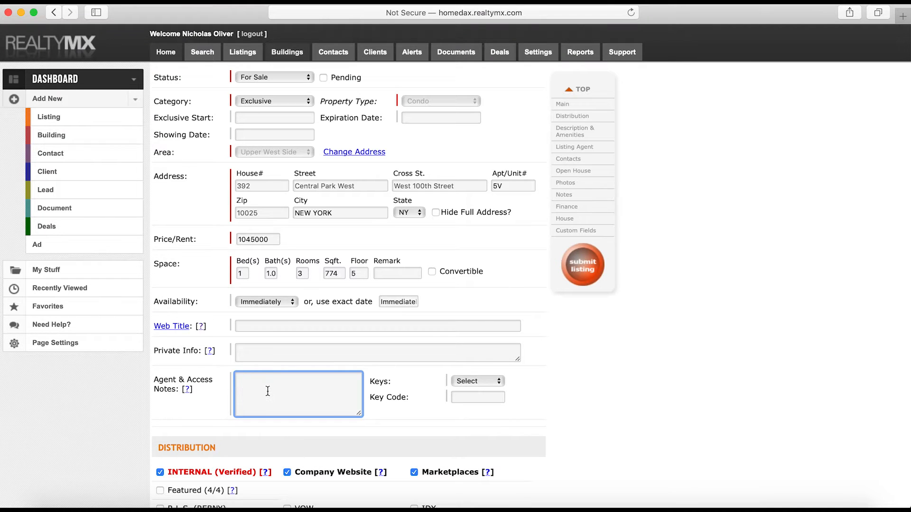
{"action": "key", "text": "super+v"}
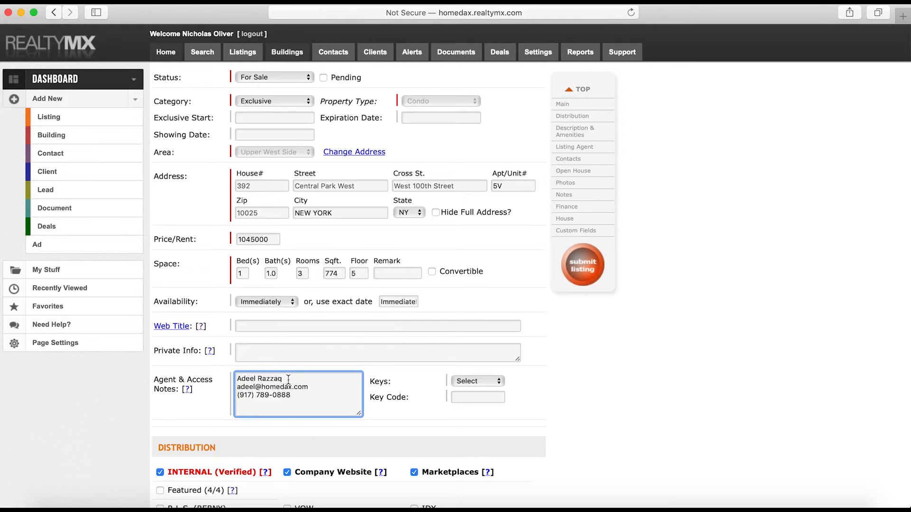
Add TrueDwell and R.L.S. (REBNY) to the listing's Distribution channels
{"action": "scroll", "coordinate": [240, 209], "scroll_direction": "down", "scroll_amount": 10}
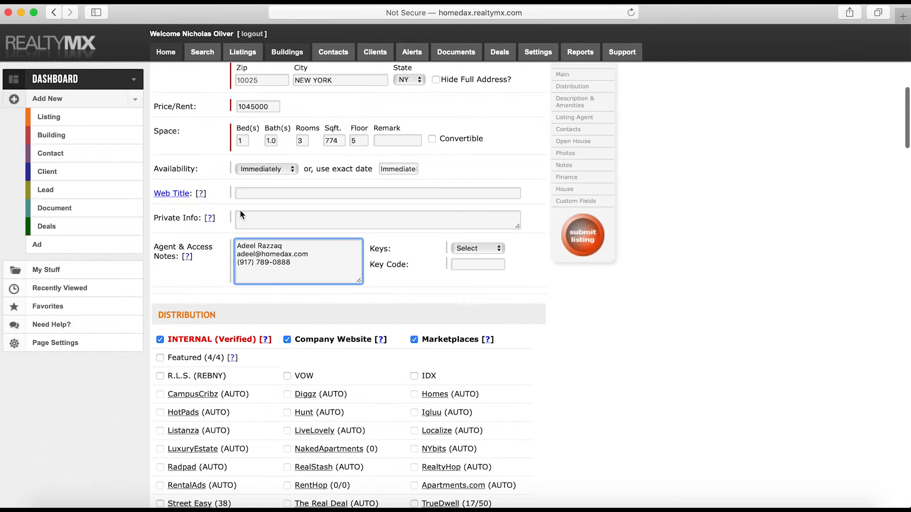
{"action": "scroll", "coordinate": [238, 151], "scroll_direction": "down", "scroll_amount": 1}
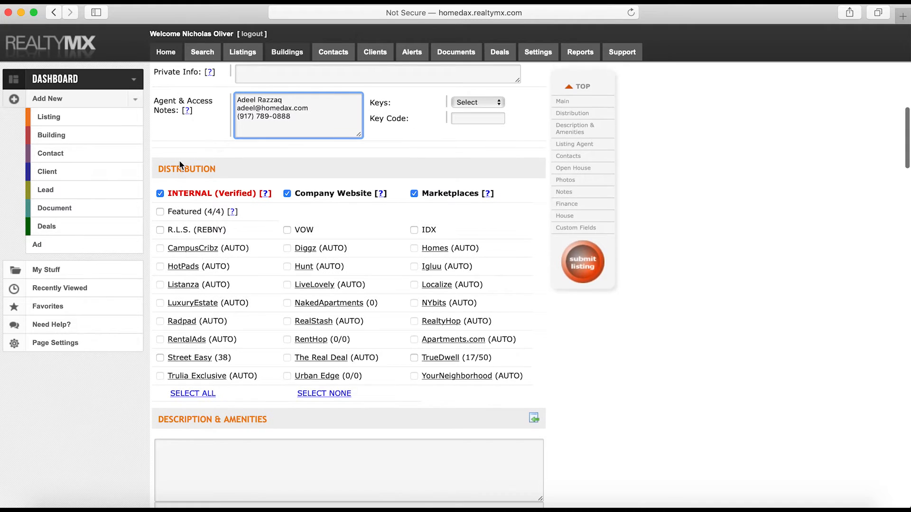
{"action": "left_click", "coordinate": [194, 393]}
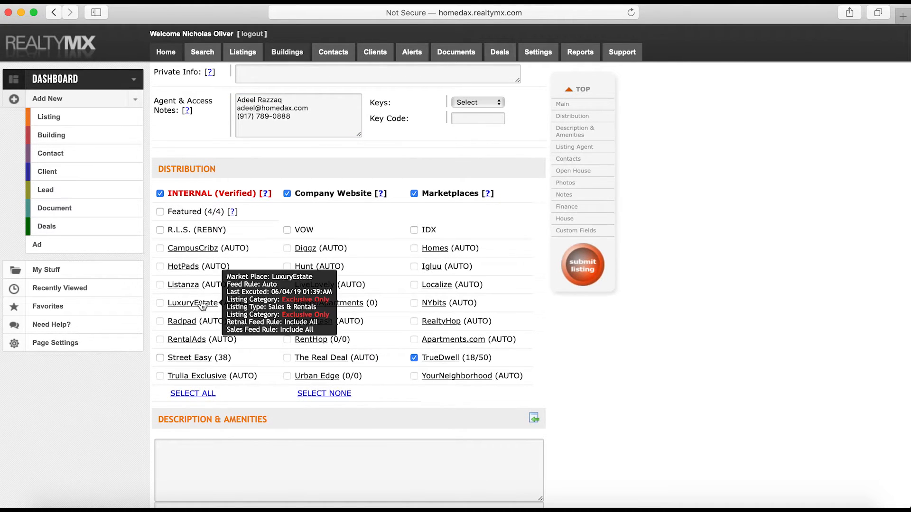
{"action": "left_click", "coordinate": [160, 230]}
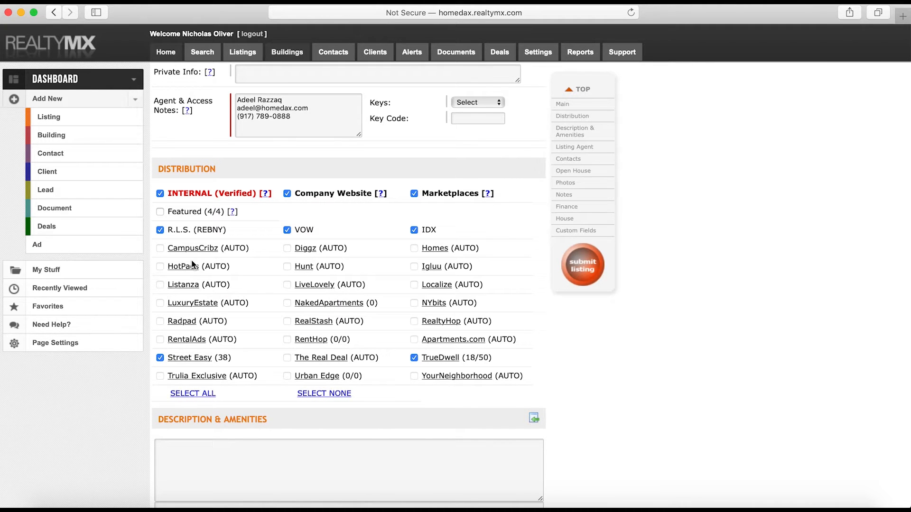
{"action": "scroll", "coordinate": [215, 209], "scroll_direction": "down", "scroll_amount": 3}
{"action": "left_click", "coordinate": [219, 303]}
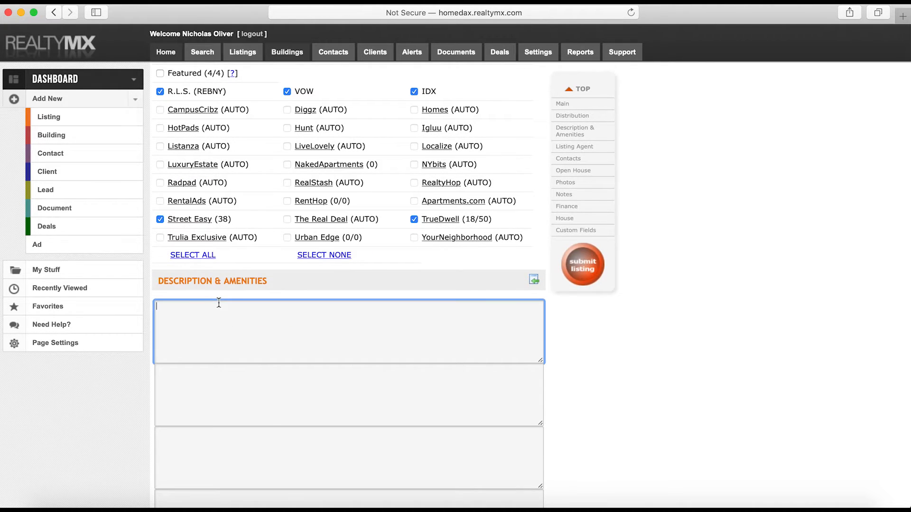
Paste the three Word description paragraphs into Description & Amenities and enlarge the box
{"action": "scroll", "coordinate": [218, 302], "scroll_direction": "down", "scroll_amount": 2}
{"action": "key", "text": "super+Tab"}
{"action": "left_click_drag", "start_coordinate": [342, 338], "coordinate": [240, 211]}
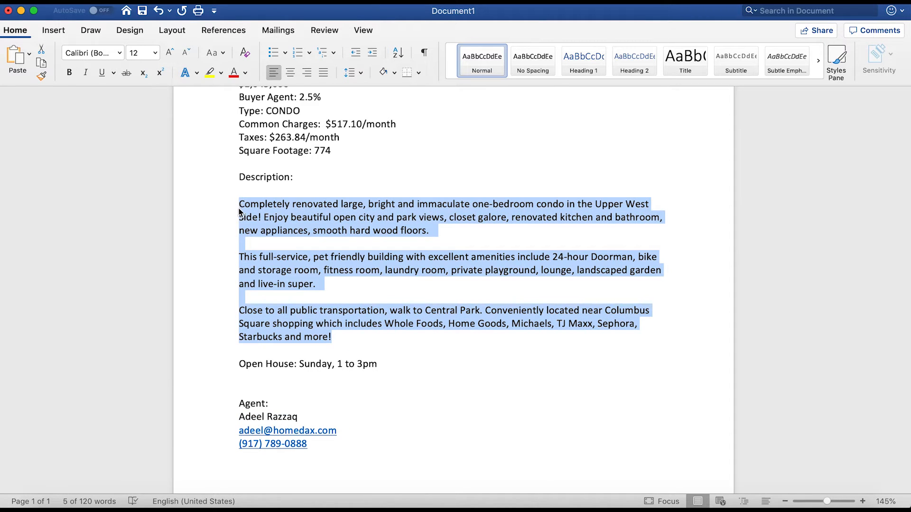
{"action": "key", "text": "super+c"}
{"action": "key", "text": "super+Tab"}
{"action": "key", "text": "super+v"}
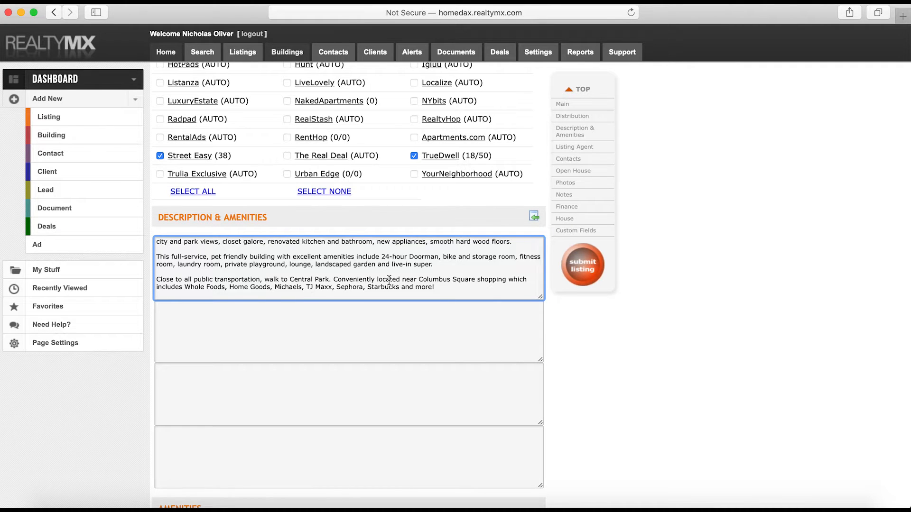
{"action": "scroll", "coordinate": [389, 280], "scroll_direction": "up", "scroll_amount": 1}
{"action": "left_click_drag", "start_coordinate": [542, 302], "coordinate": [547, 363]}
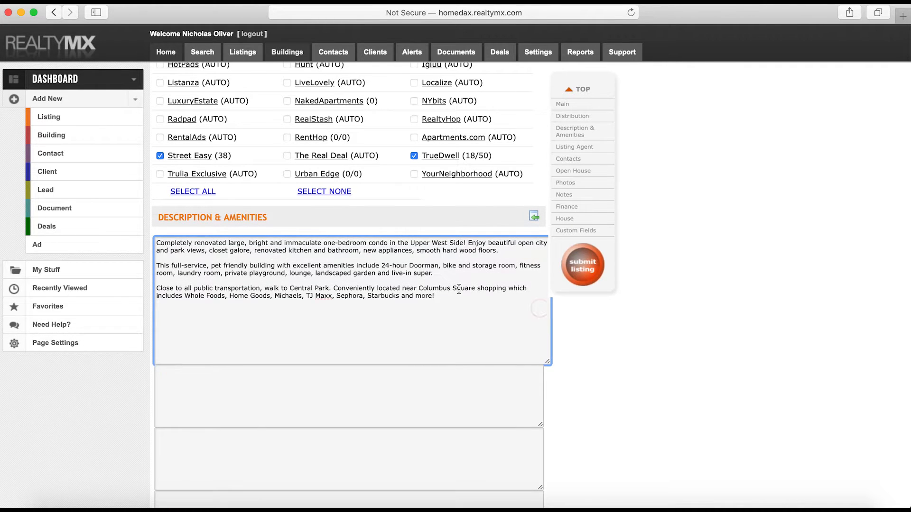
{"action": "scroll", "coordinate": [541, 332], "scroll_direction": "up", "scroll_amount": 2}
{"action": "scroll", "coordinate": [459, 289], "scroll_direction": "down", "scroll_amount": 5}
{"action": "scroll", "coordinate": [459, 288], "scroll_direction": "down", "scroll_amount": 5}
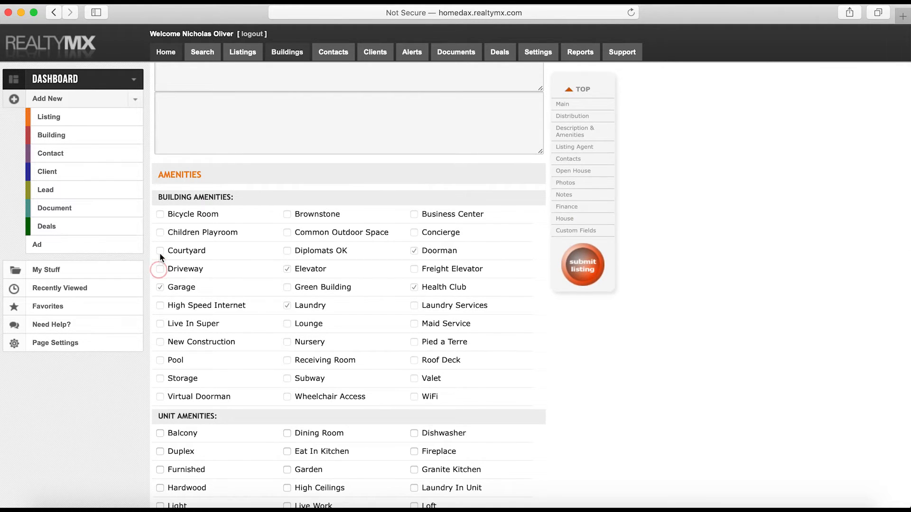
Scroll down to the Building Amenities and Unit Amenities checklists
{"action": "left_click", "coordinate": [159, 232]}
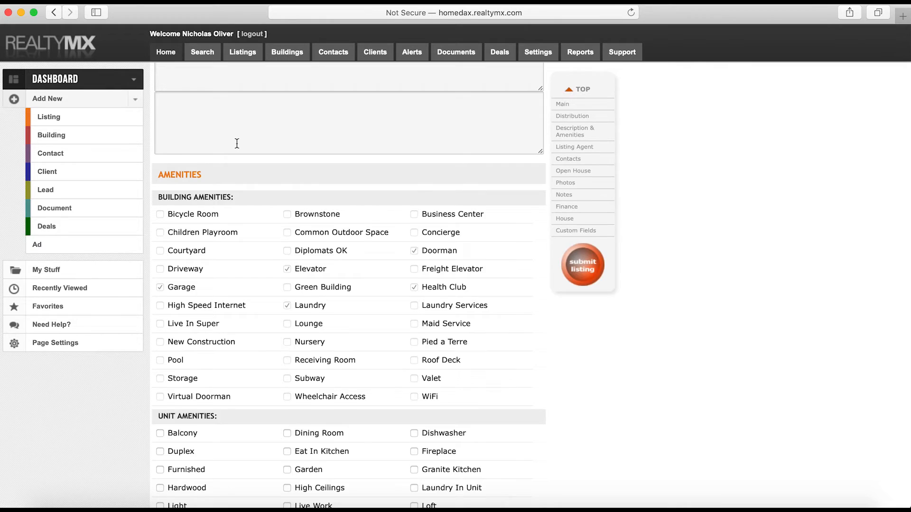
{"action": "scroll", "coordinate": [240, 156], "scroll_direction": "down", "scroll_amount": 2}
{"action": "scroll", "coordinate": [247, 183], "scroll_direction": "down", "scroll_amount": 3}
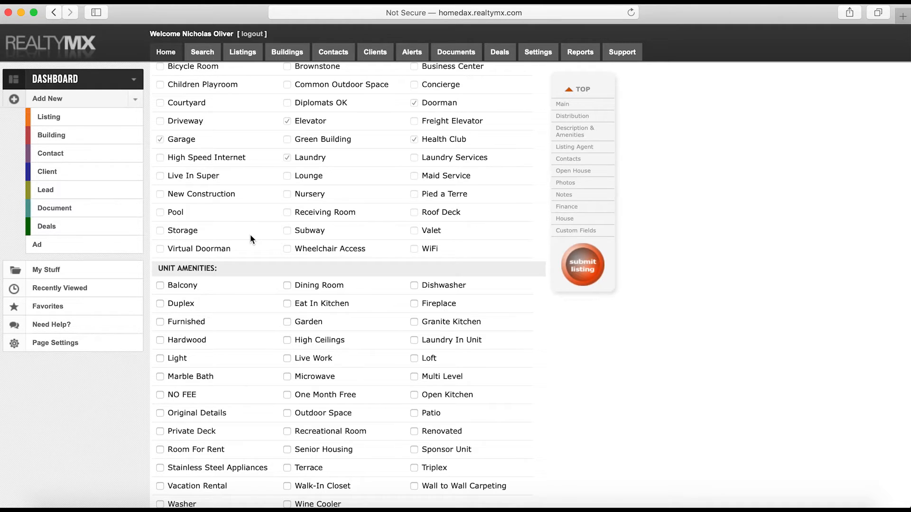
{"action": "scroll", "coordinate": [250, 235], "scroll_direction": "down", "scroll_amount": 2}
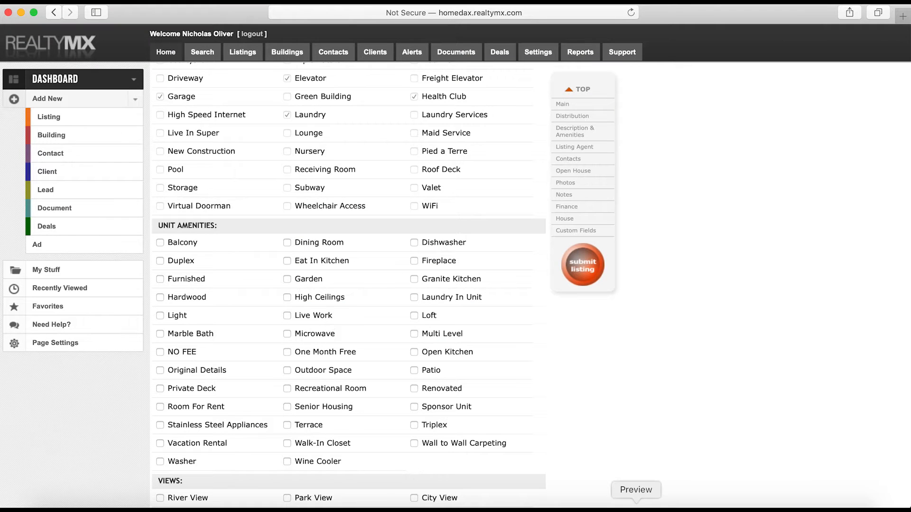
Check the floor plan, then tick Dishwasher under Unit Amenities
{"action": "left_click", "coordinate": [635, 505]}
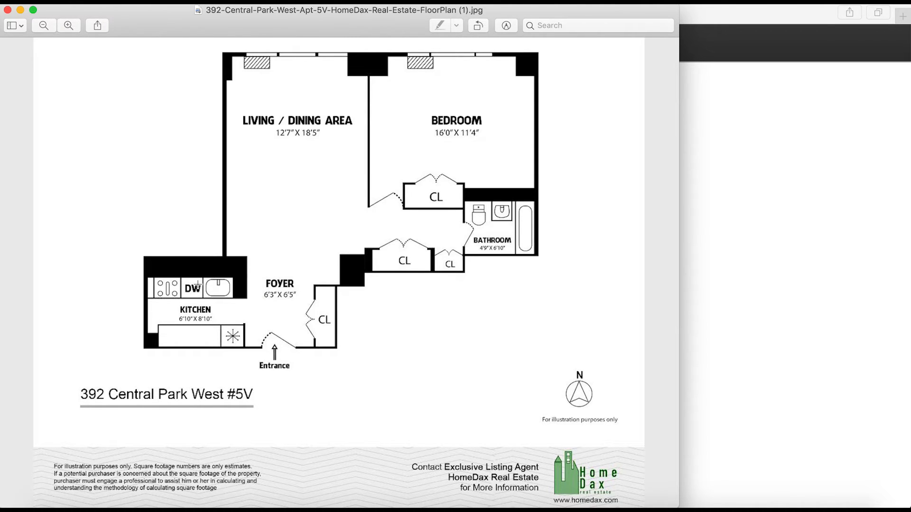
{"action": "left_click", "coordinate": [682, 255]}
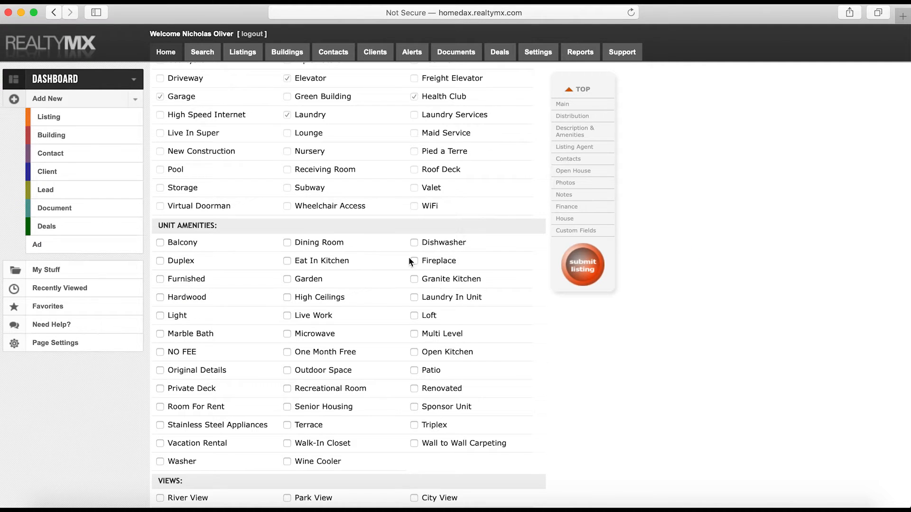
{"action": "left_click", "coordinate": [414, 243]}
Recheck the floor plan, then start a 'streeteasy' search in a new browser tab
{"action": "key", "text": "super+Tab"}
{"action": "key", "text": "super+Tab"}
{"action": "key", "text": "super+Tab"}
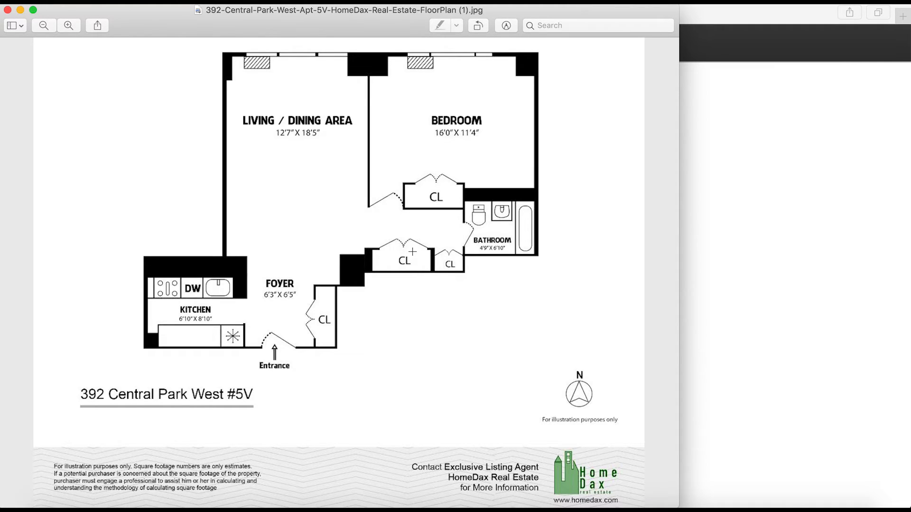
{"action": "key", "text": "super+Tab"}
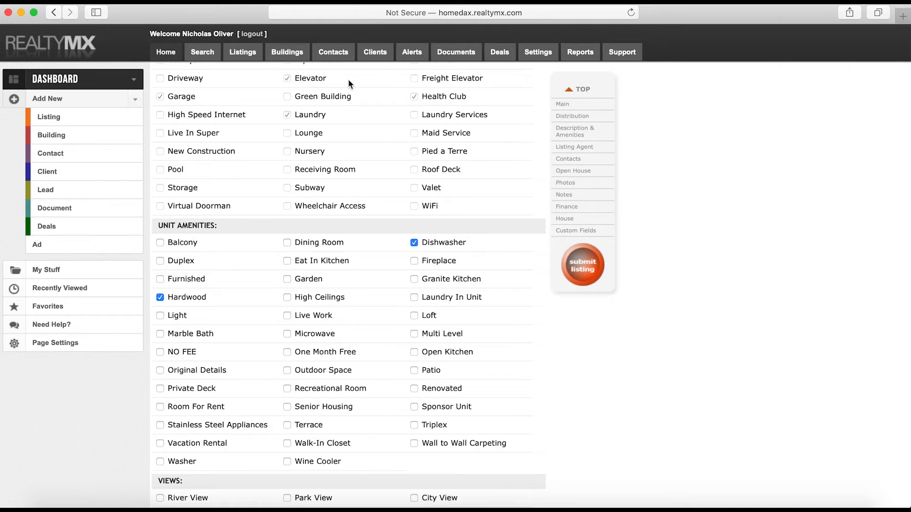
{"action": "key", "text": "super+t"}
{"action": "type", "text": "stre"}
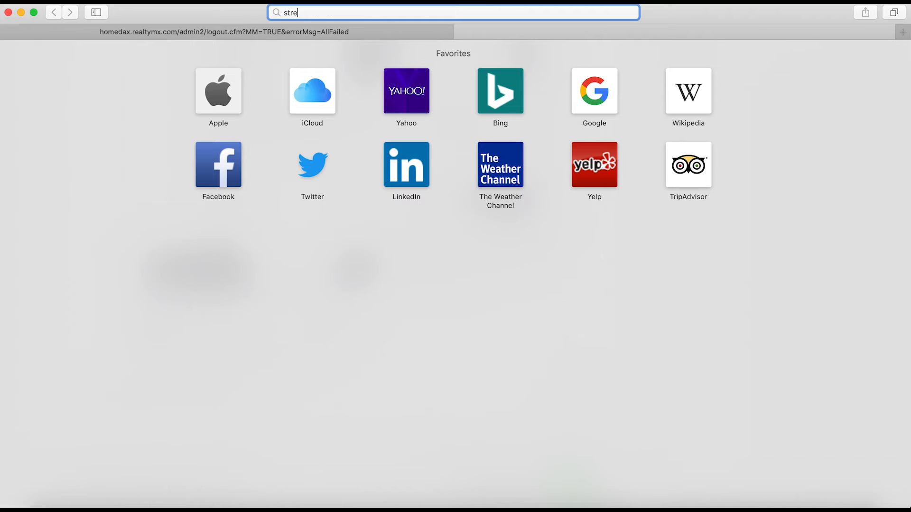
{"action": "type", "text": "eteasy.com"}
Load streeteasy.com in the second Safari tab and compare it with the RealtyMX listing
{"action": "key", "text": "Return"}
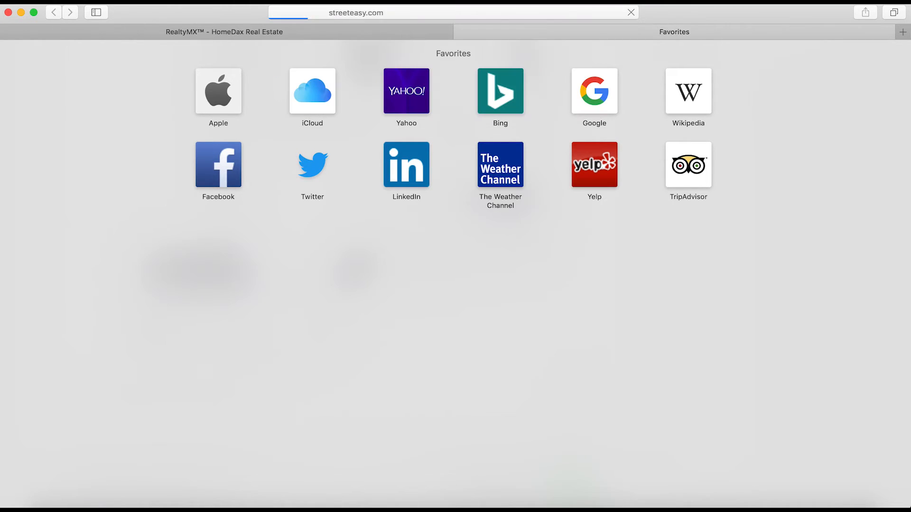
{"action": "left_click", "coordinate": [348, 29]}
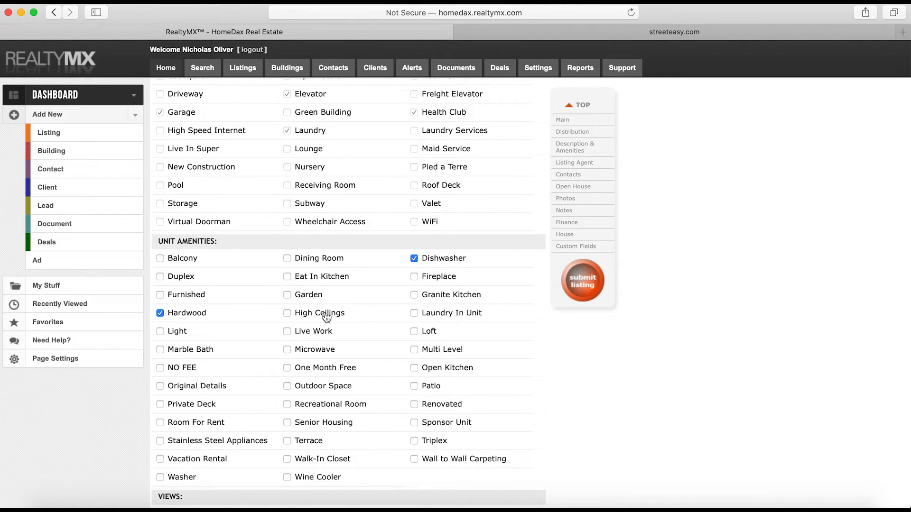
{"action": "left_click", "coordinate": [596, 31]}
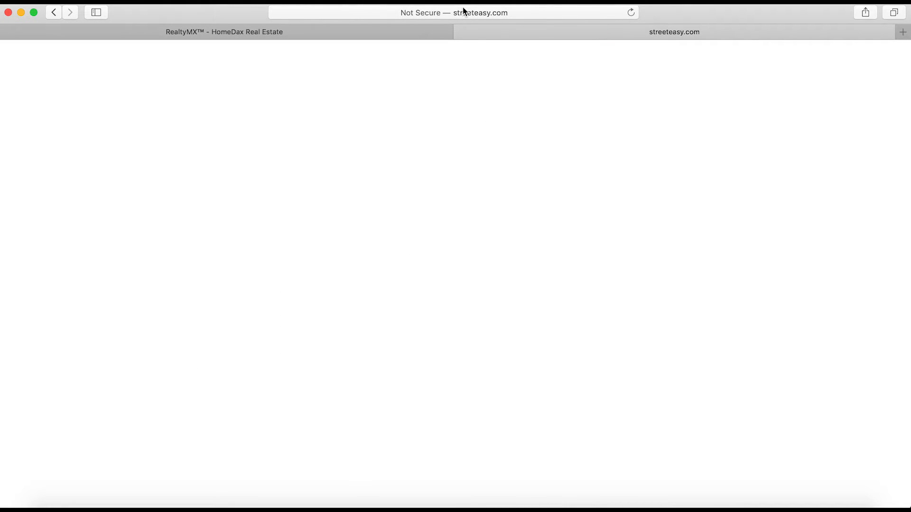
{"action": "left_click", "coordinate": [332, 39]}
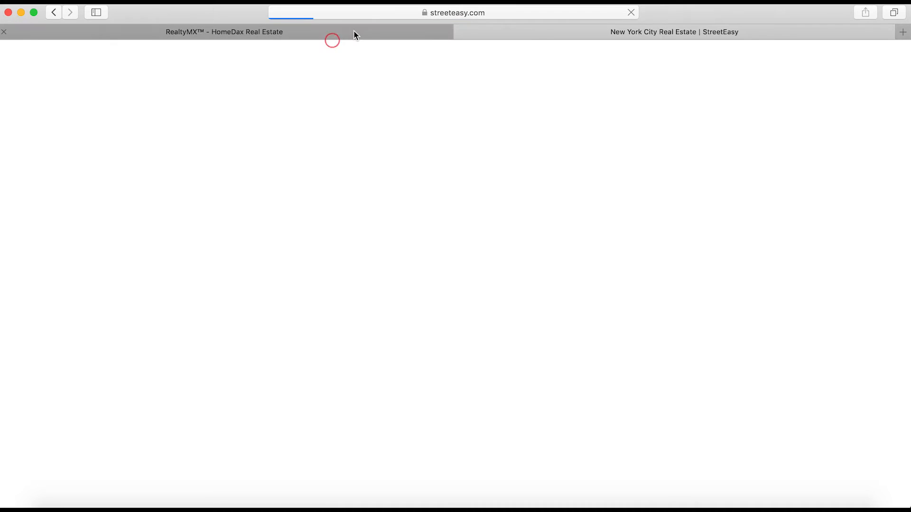
{"action": "left_click", "coordinate": [370, 31]}
Scroll down the RealtyMX listing form, then bring up the Finder photo windows
{"action": "scroll", "coordinate": [291, 191], "scroll_direction": "down", "scroll_amount": 2}
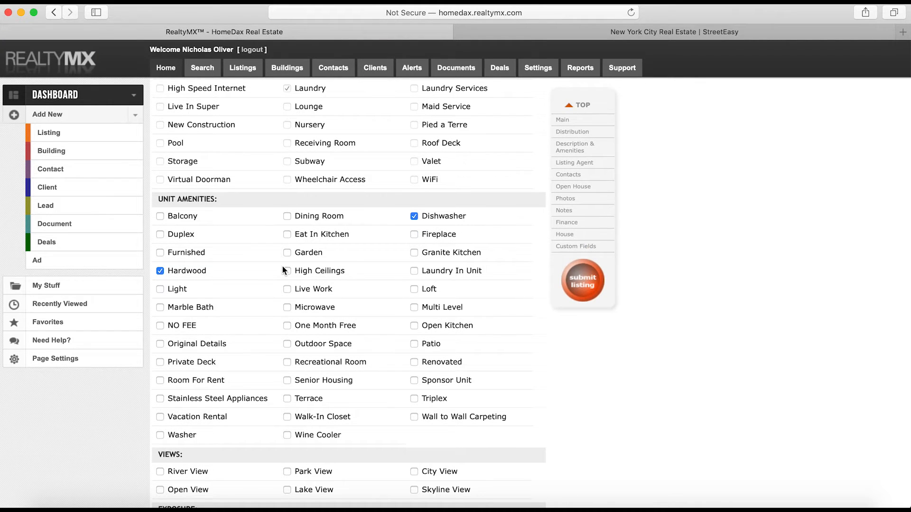
{"action": "scroll", "coordinate": [290, 295], "scroll_direction": "down", "scroll_amount": 1}
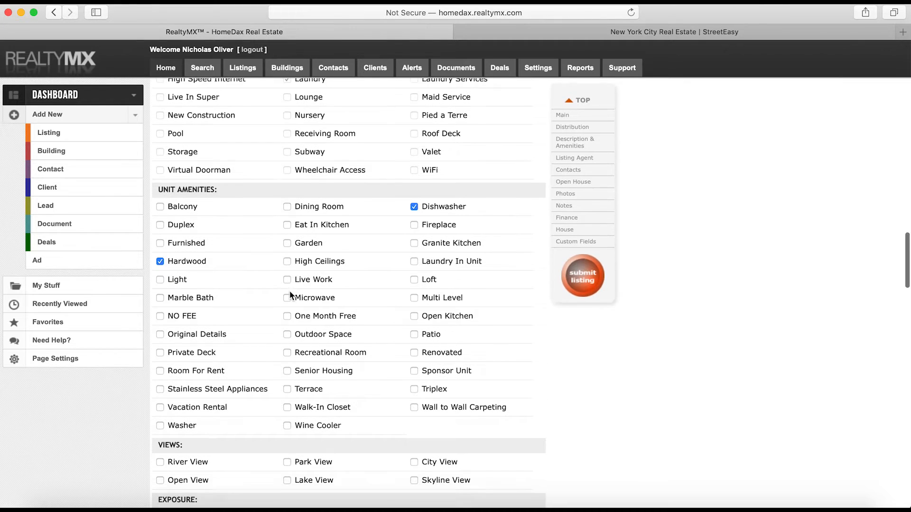
{"action": "scroll", "coordinate": [291, 296], "scroll_direction": "down", "scroll_amount": 5}
{"action": "left_click", "coordinate": [56, 503]}
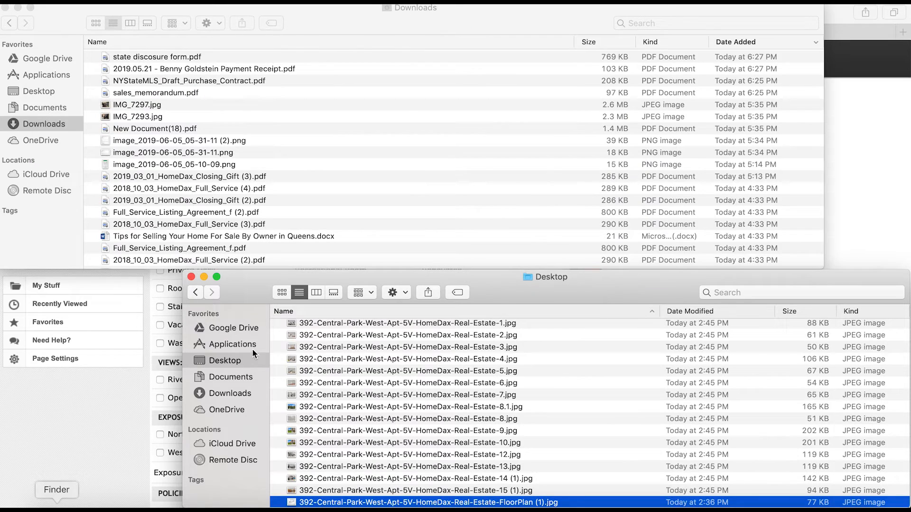
{"action": "left_click", "coordinate": [328, 359]}
{"action": "left_click", "coordinate": [401, 336]}
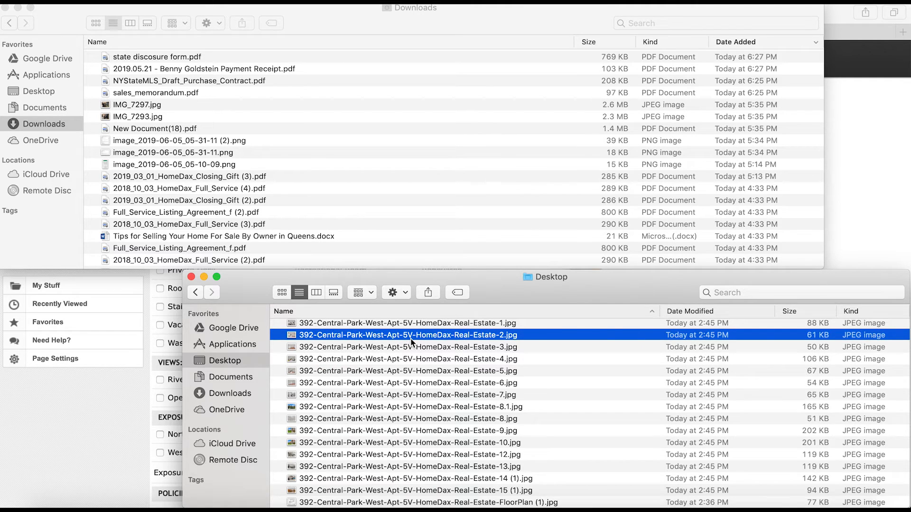
{"action": "key", "text": "super+a"}
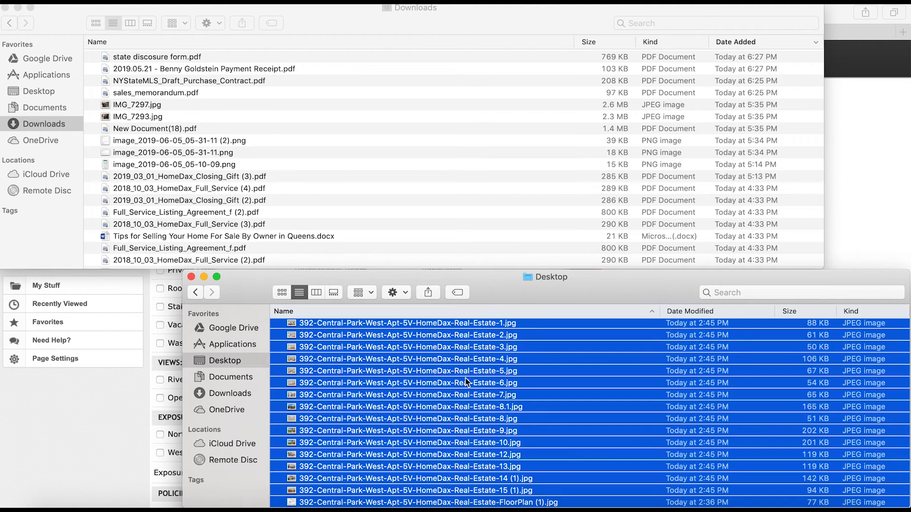
{"action": "left_click_drag", "start_coordinate": [466, 381], "coordinate": [466, 383]}
{"action": "double_click", "coordinate": [465, 383]}
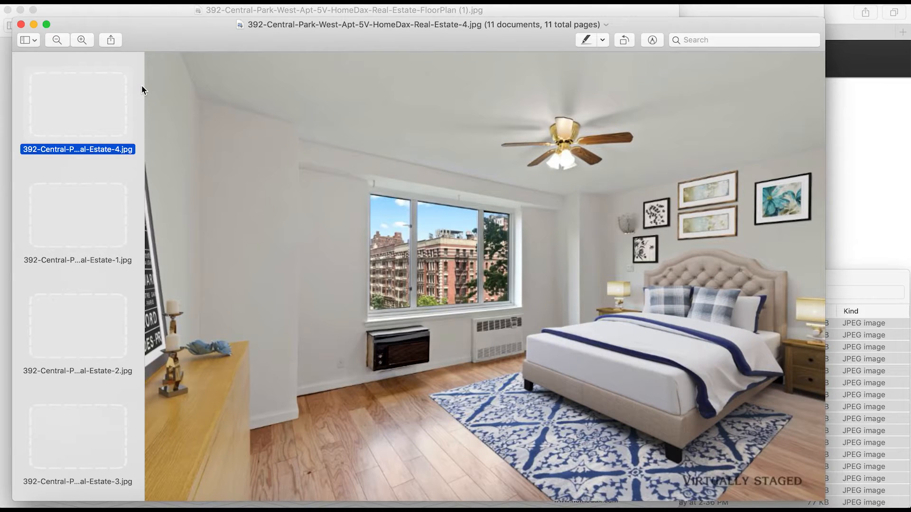
{"action": "scroll", "coordinate": [65, 219], "scroll_direction": "down", "scroll_amount": 10}
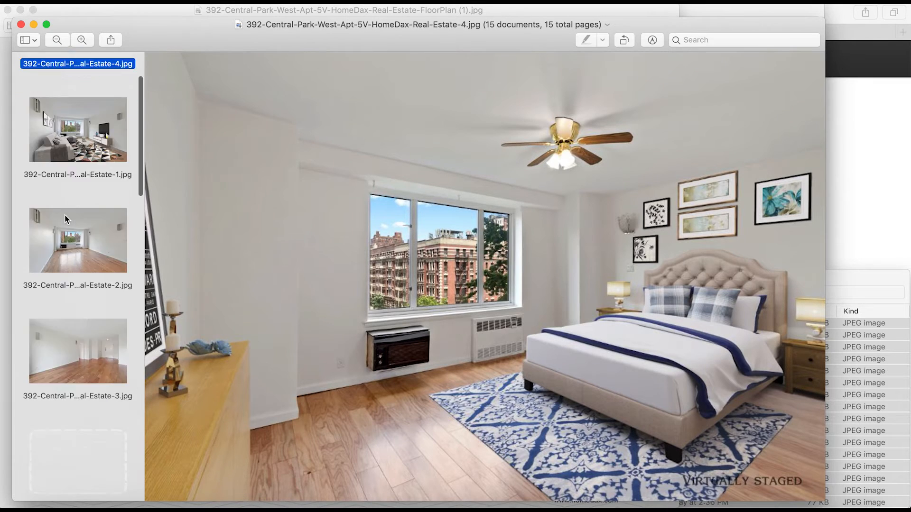
{"action": "scroll", "coordinate": [65, 219], "scroll_direction": "down", "scroll_amount": 5}
{"action": "left_click", "coordinate": [70, 231]}
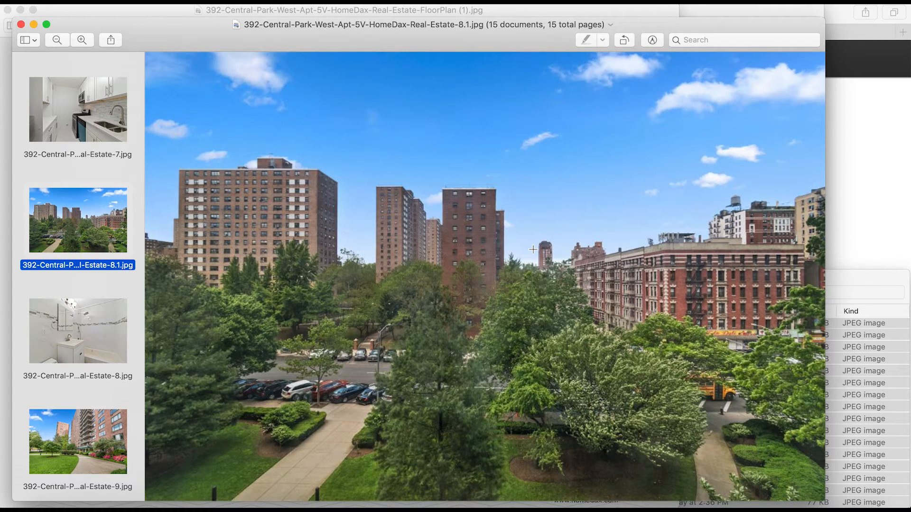
Tick Open View under the listing's Views
{"action": "left_click", "coordinate": [847, 198]}
{"action": "scroll", "coordinate": [331, 244], "scroll_direction": "down", "scroll_amount": 2}
{"action": "left_click", "coordinate": [184, 360]}
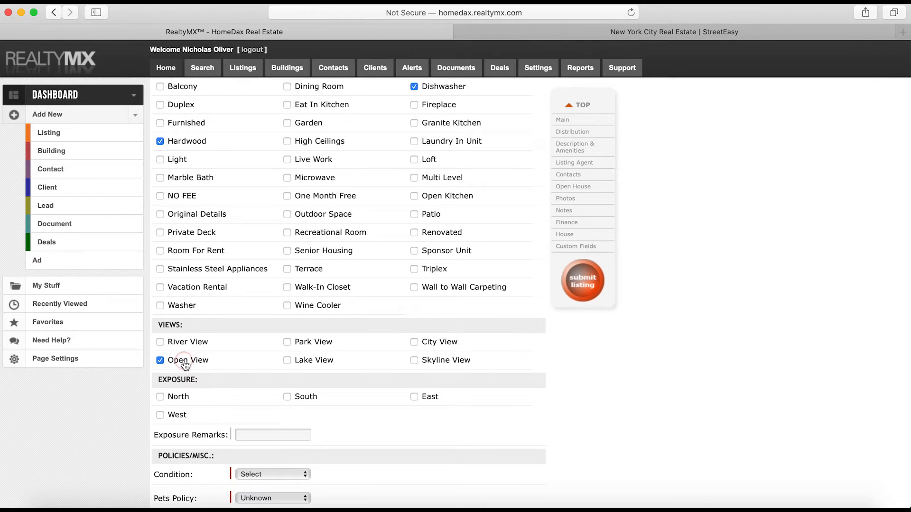
Tick Park View, check the floor plan's window wall, and set Exposure to North
{"action": "left_click", "coordinate": [324, 343]}
{"action": "key", "text": "super+Tab"}
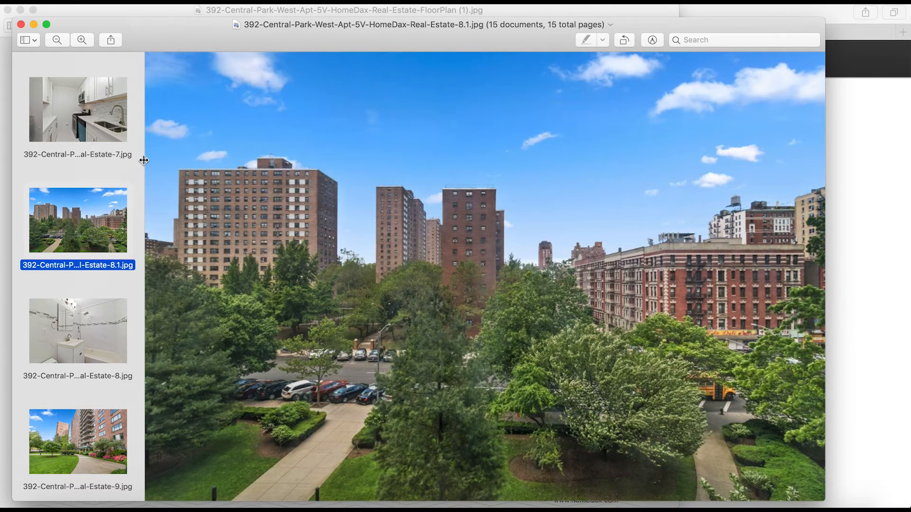
{"action": "key", "text": "super+grave"}
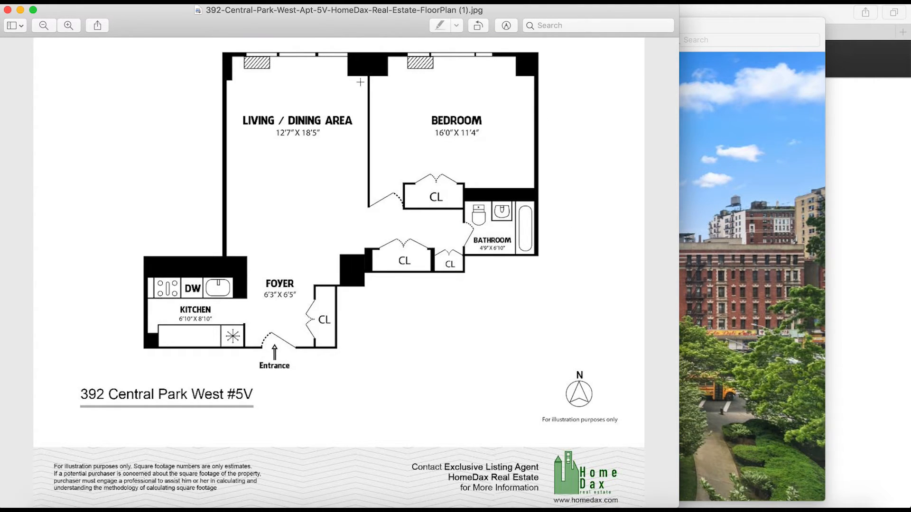
{"action": "left_click_drag", "start_coordinate": [249, 44], "coordinate": [499, 98]}
{"action": "left_click", "coordinate": [865, 220]}
{"action": "left_click", "coordinate": [159, 397]}
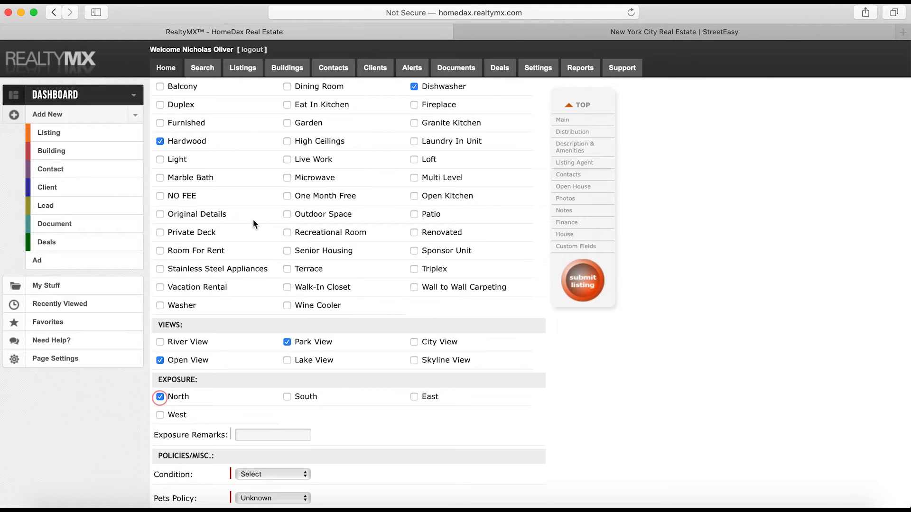
Review the kitchen and bathroom photos in Preview before returning to the listing form
{"action": "scroll", "coordinate": [252, 221], "scroll_direction": "down", "scroll_amount": 5}
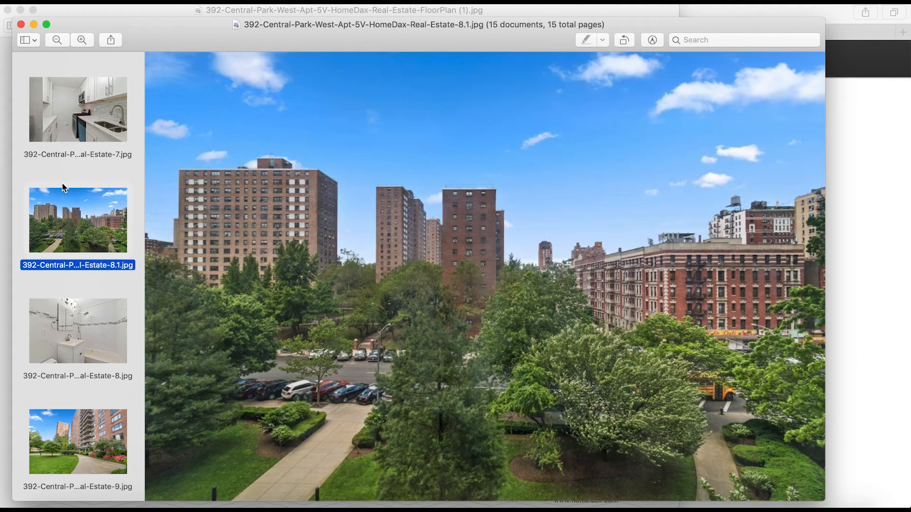
{"action": "scroll", "coordinate": [82, 135], "scroll_direction": "up", "scroll_amount": 10}
{"action": "scroll", "coordinate": [74, 142], "scroll_direction": "down", "scroll_amount": 10}
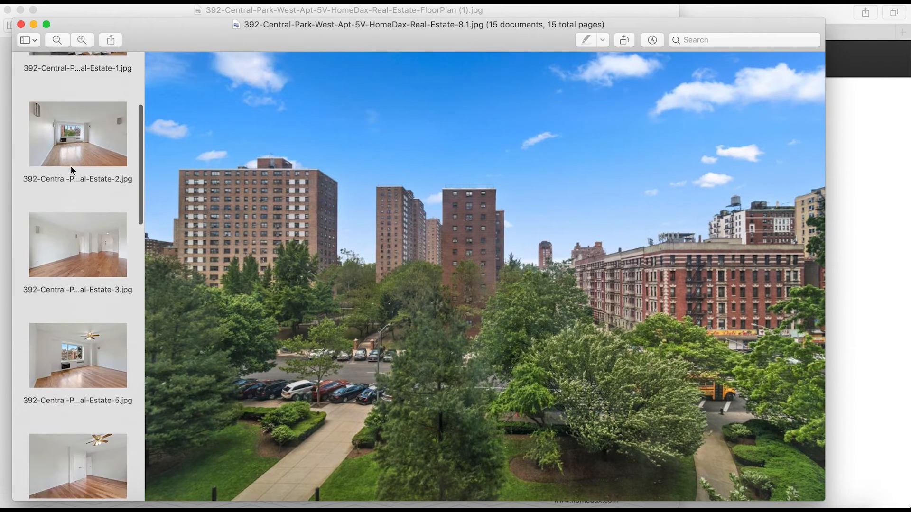
{"action": "left_click", "coordinate": [76, 294]}
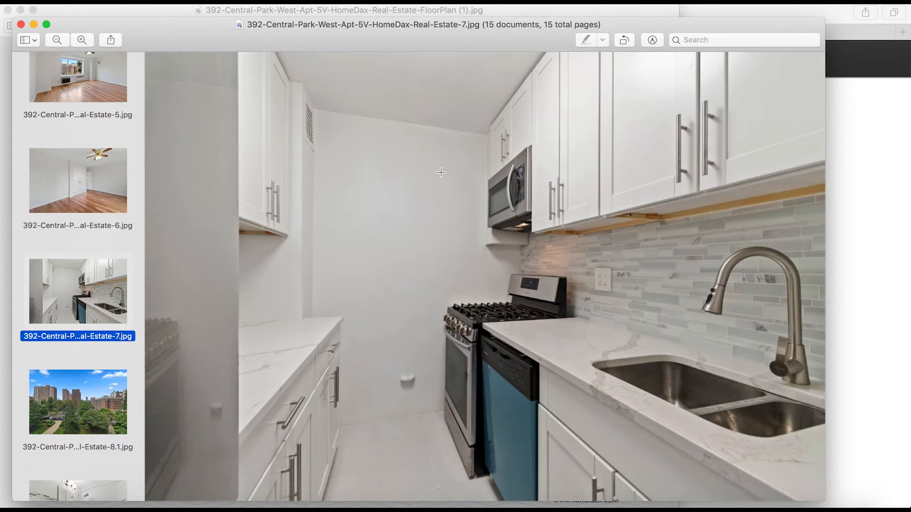
{"action": "scroll", "coordinate": [47, 243], "scroll_direction": "down", "scroll_amount": 5}
{"action": "left_click", "coordinate": [78, 402]}
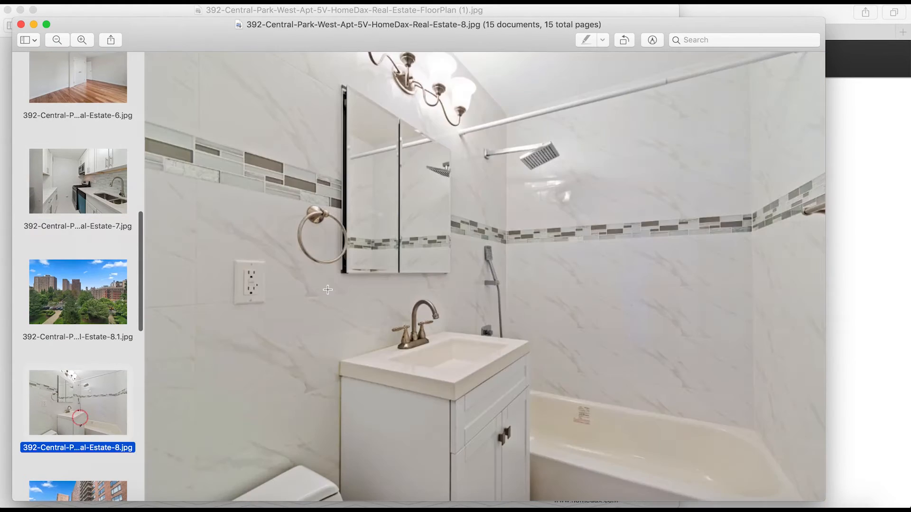
{"action": "key", "text": "super+Tab"}
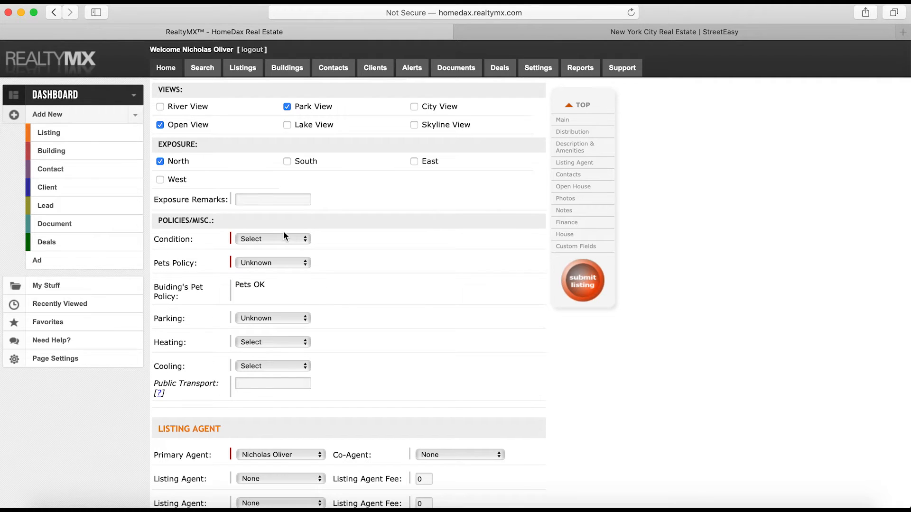
Set the unit's condition to Excellent and the pets policy to Pets OK
{"action": "left_click", "coordinate": [282, 232]}
{"action": "left_click", "coordinate": [275, 258]}
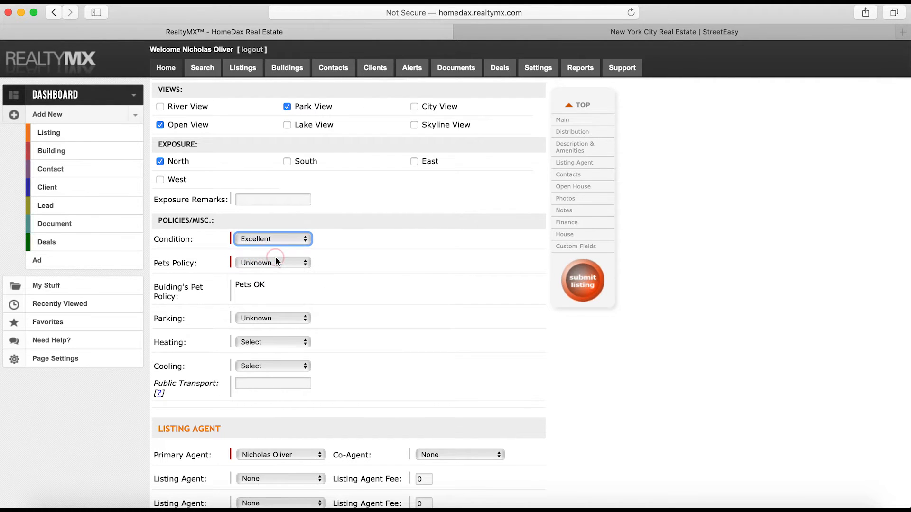
{"action": "left_click", "coordinate": [276, 261]}
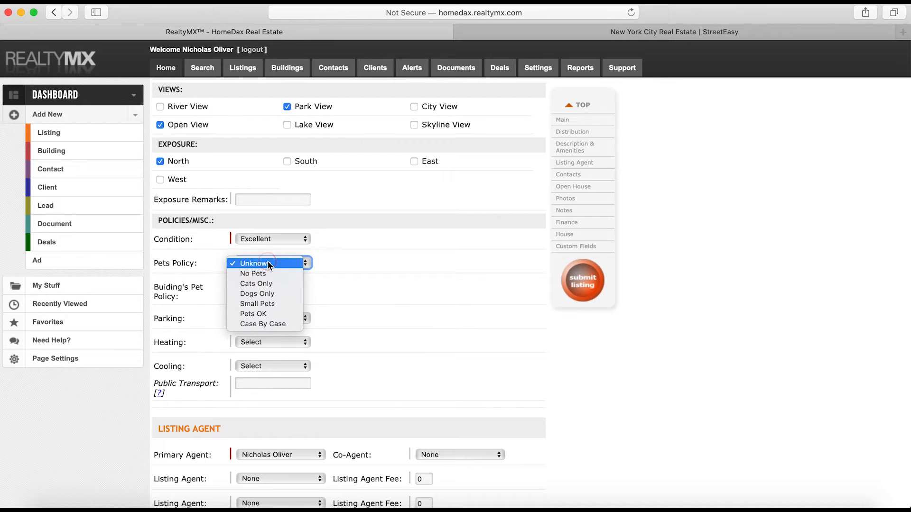
{"action": "left_click", "coordinate": [280, 323]}
{"action": "left_click", "coordinate": [290, 264]}
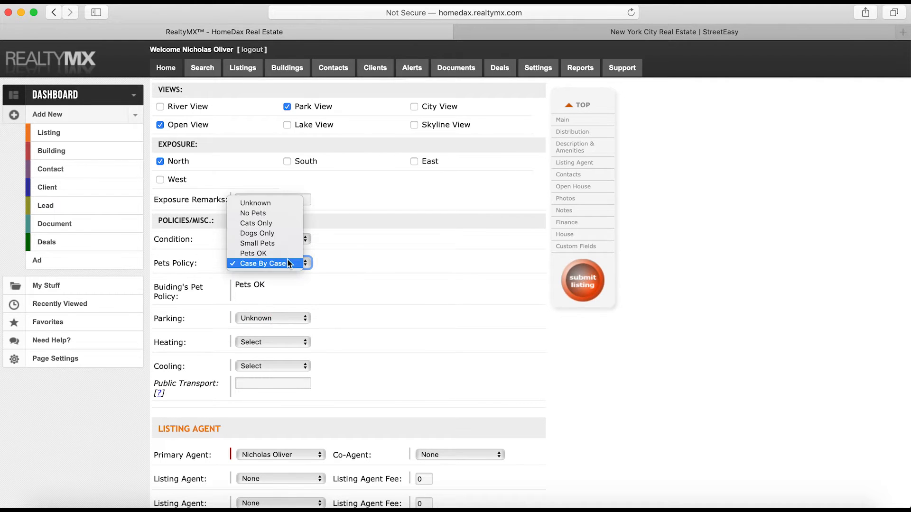
{"action": "left_click", "coordinate": [288, 253]}
Assign a colleague as co-agent and tick 'Syndicate Listing Agents to market places'
{"action": "scroll", "coordinate": [327, 241], "scroll_direction": "down", "scroll_amount": 8}
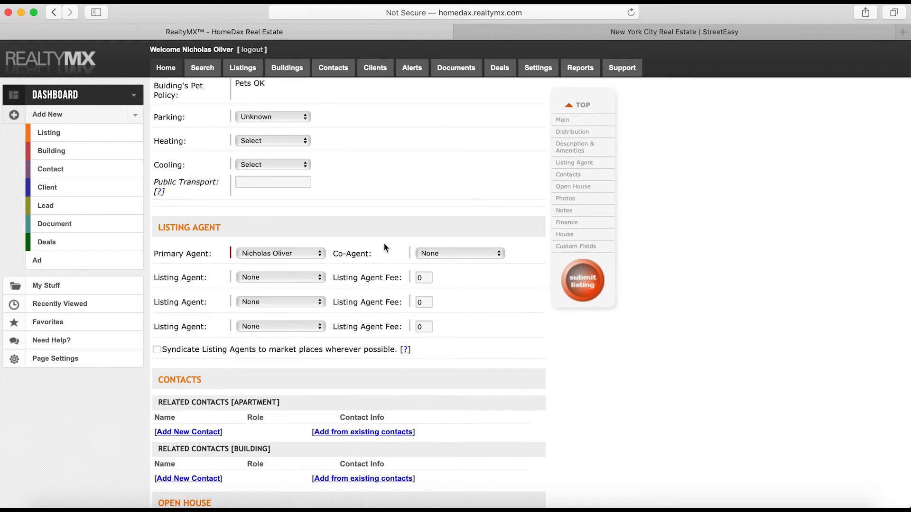
{"action": "left_click", "coordinate": [437, 256]}
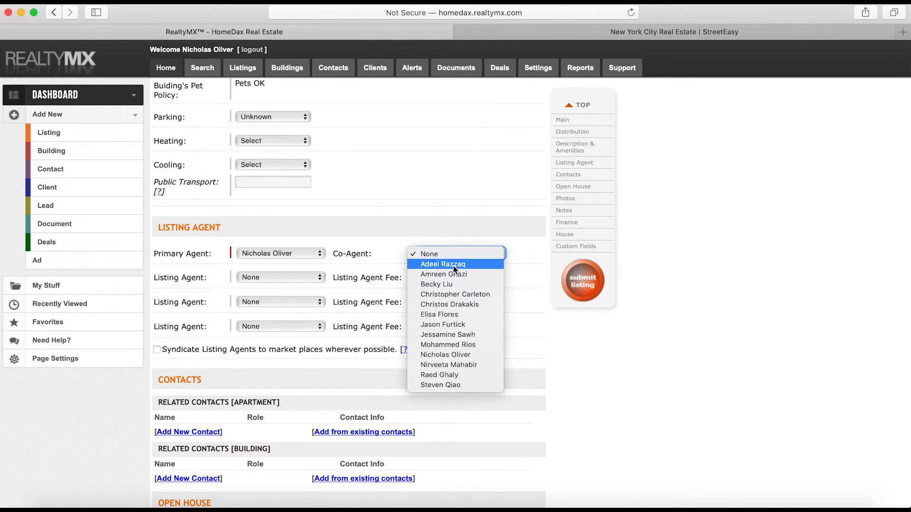
{"action": "left_click", "coordinate": [454, 265]}
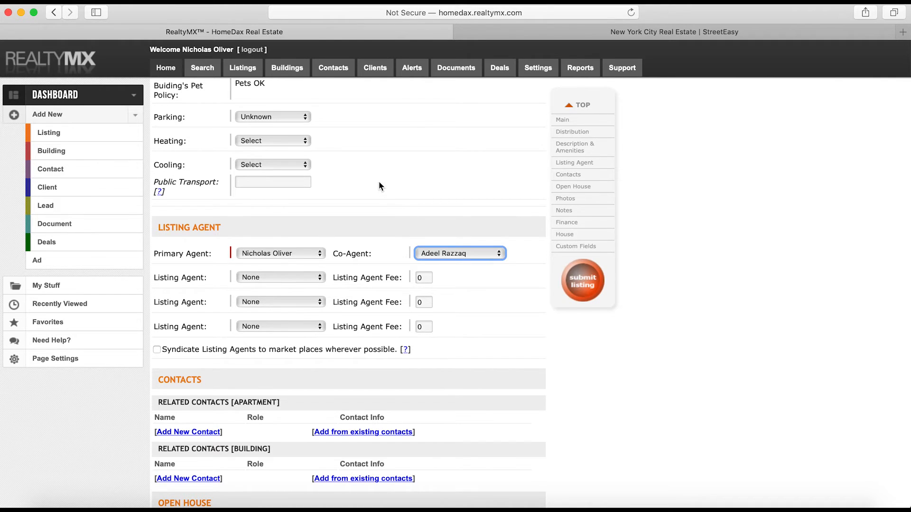
{"action": "scroll", "coordinate": [380, 190], "scroll_direction": "down", "scroll_amount": 5}
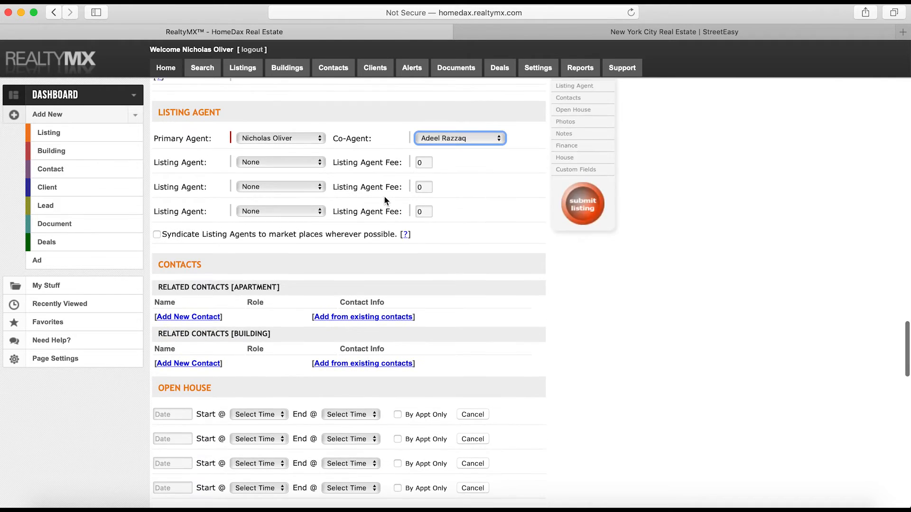
{"action": "left_click", "coordinate": [157, 234]}
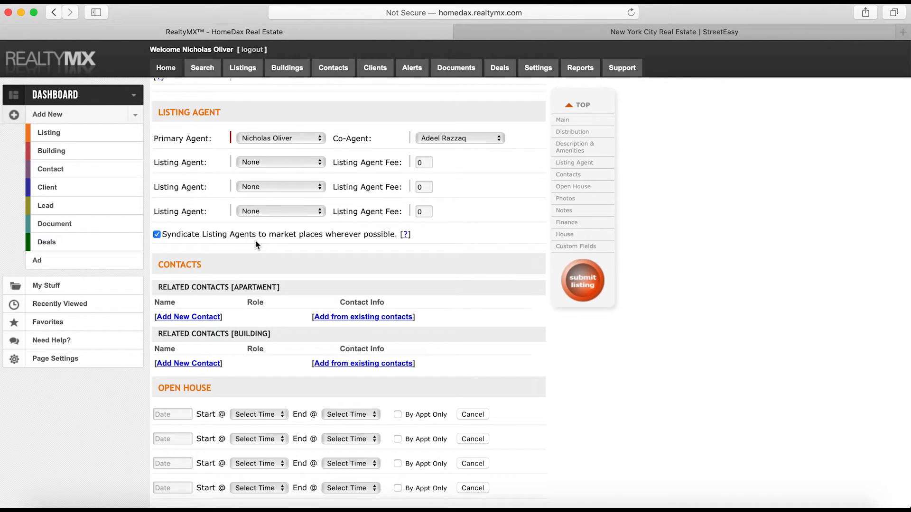
{"action": "scroll", "coordinate": [261, 185], "scroll_direction": "down", "scroll_amount": 9}
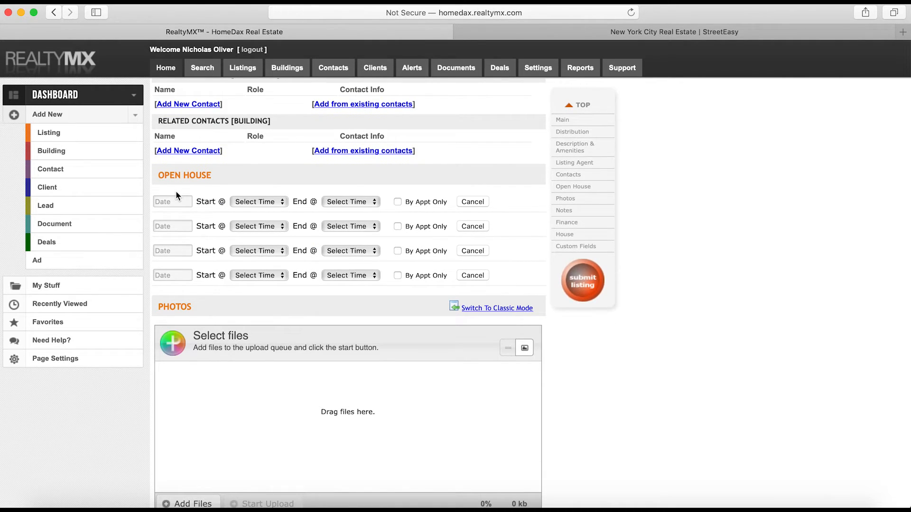
{"action": "key", "text": "super+Tab"}
{"action": "key", "text": "super+Tab"}
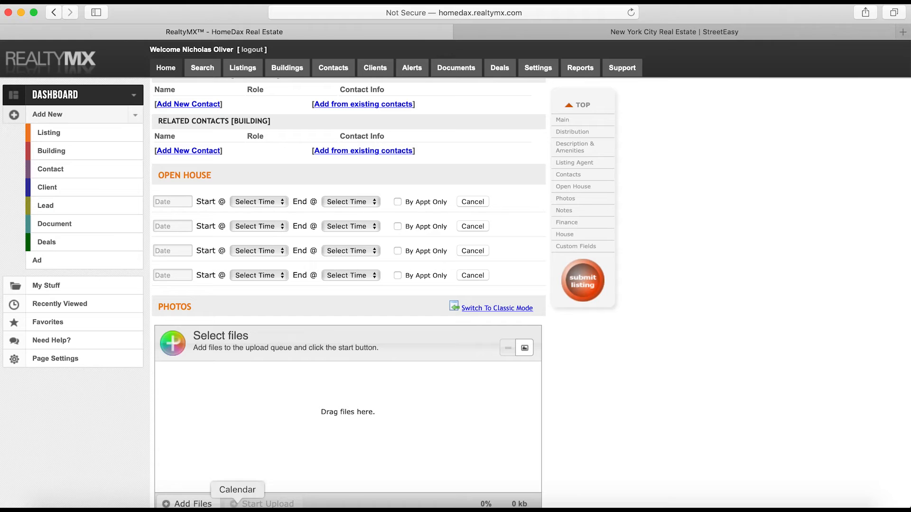
Look up the open house day and time in the listing write-up document
{"action": "left_click", "coordinate": [310, 506]}
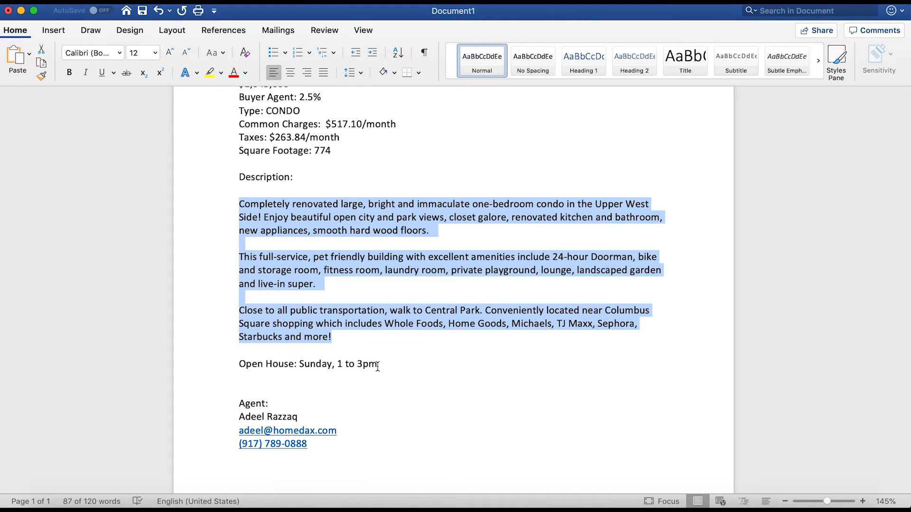
{"action": "left_click_drag", "start_coordinate": [379, 366], "coordinate": [297, 365]}
{"action": "key", "text": "super+Tab"}
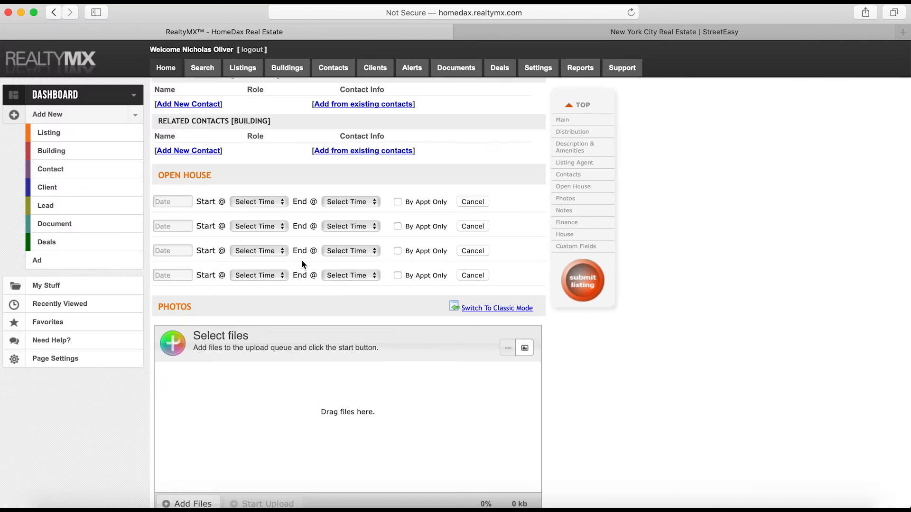
Schedule the open house for 06/09/2019, 1:00 pm to 3:00 pm, by appointment only
{"action": "left_click", "coordinate": [187, 202]}
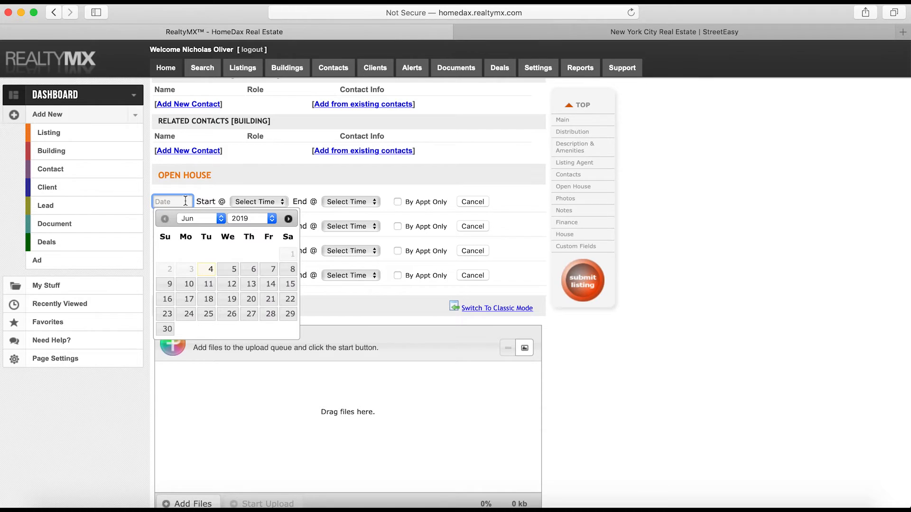
{"action": "left_click", "coordinate": [167, 285]}
{"action": "left_click", "coordinate": [284, 203]}
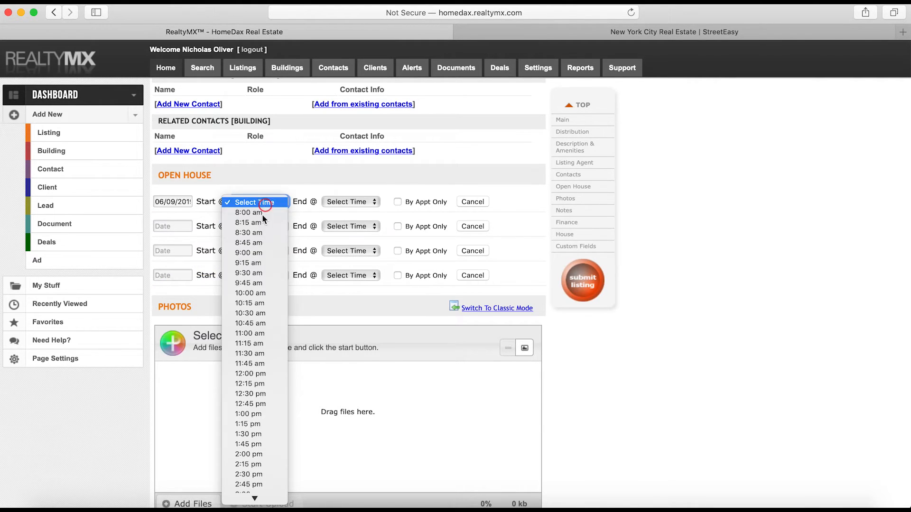
{"action": "left_click", "coordinate": [260, 414]}
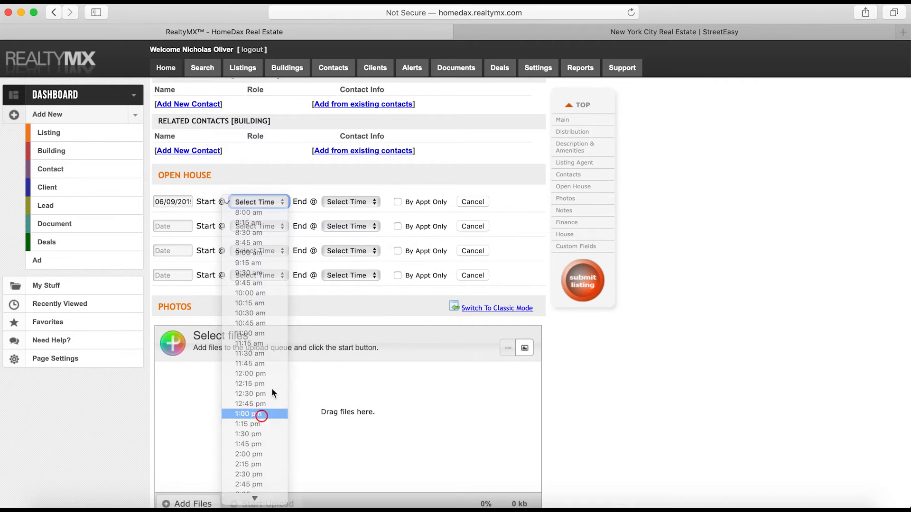
{"action": "left_click", "coordinate": [349, 202]}
{"action": "scroll", "coordinate": [335, 304], "scroll_direction": "down", "scroll_amount": 5}
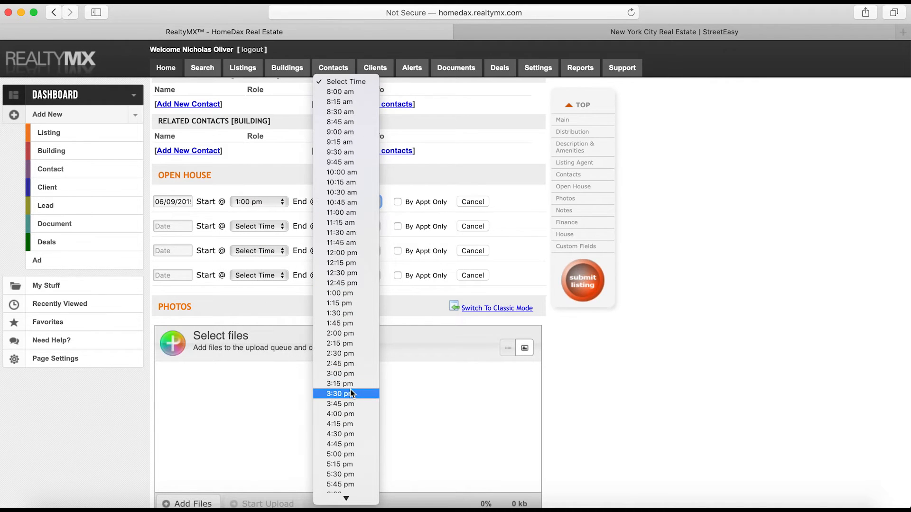
{"action": "left_click", "coordinate": [353, 375]}
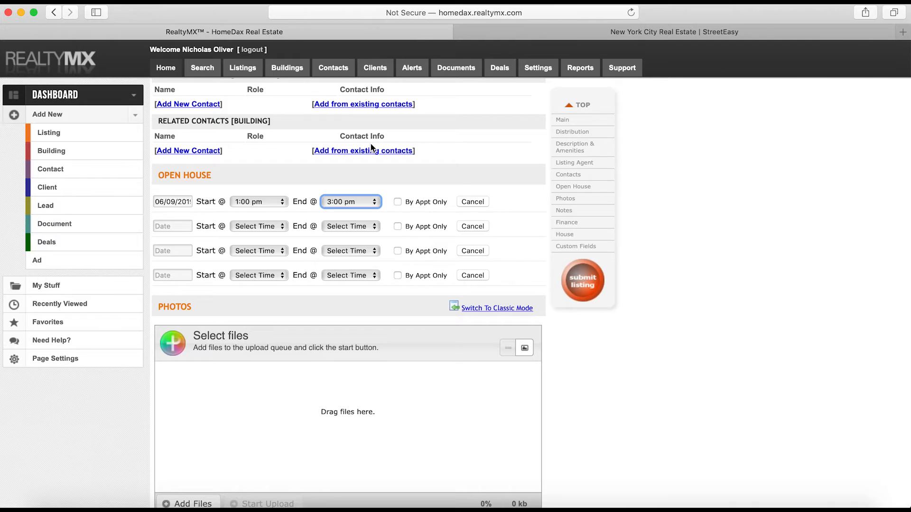
{"action": "left_click", "coordinate": [398, 201]}
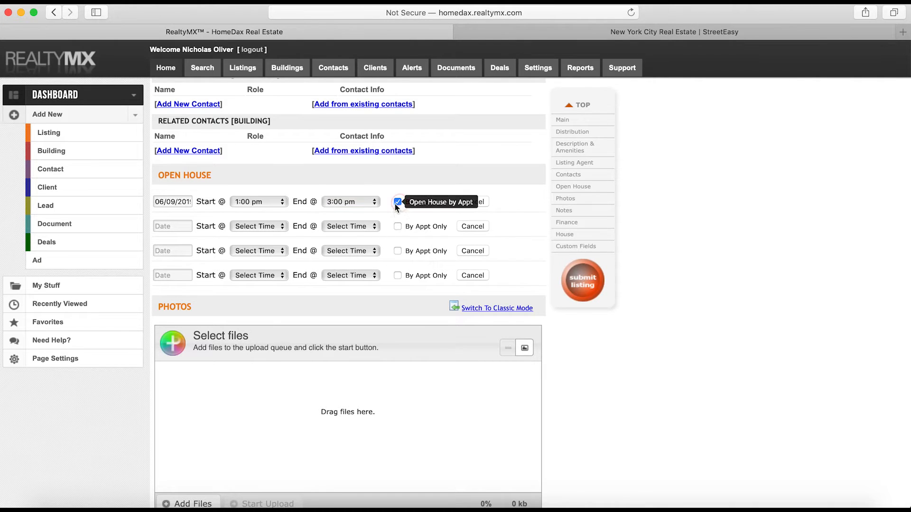
{"action": "scroll", "coordinate": [375, 206], "scroll_direction": "down", "scroll_amount": 5}
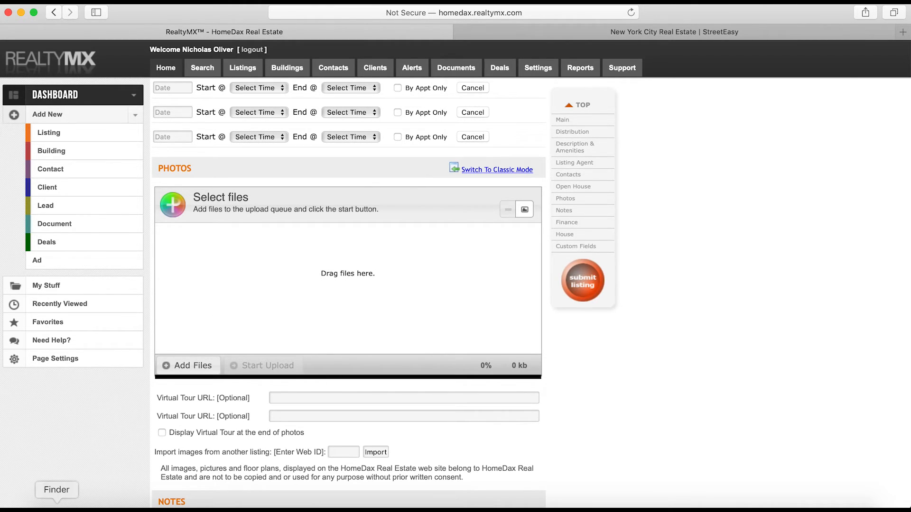
Close the Finder Downloads window and move the Desktop window off the upload area
{"action": "left_click", "coordinate": [57, 504]}
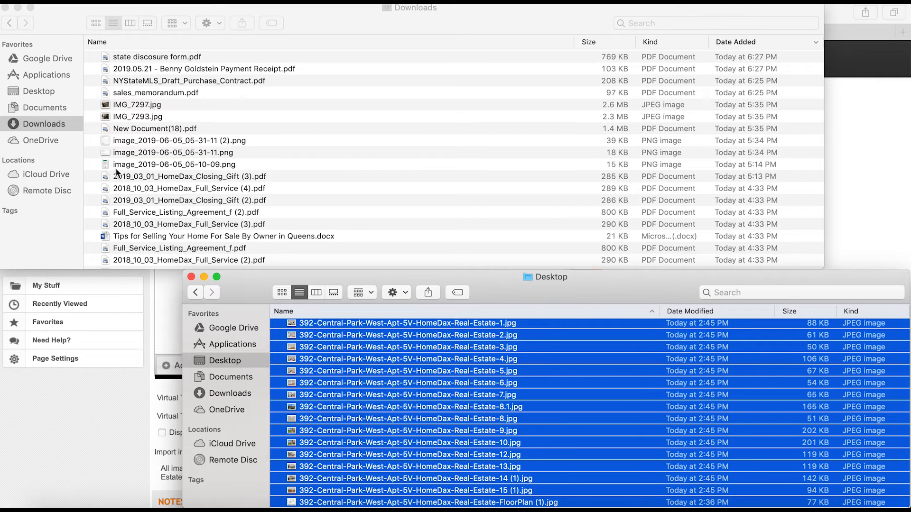
{"action": "left_click", "coordinate": [5, 7]}
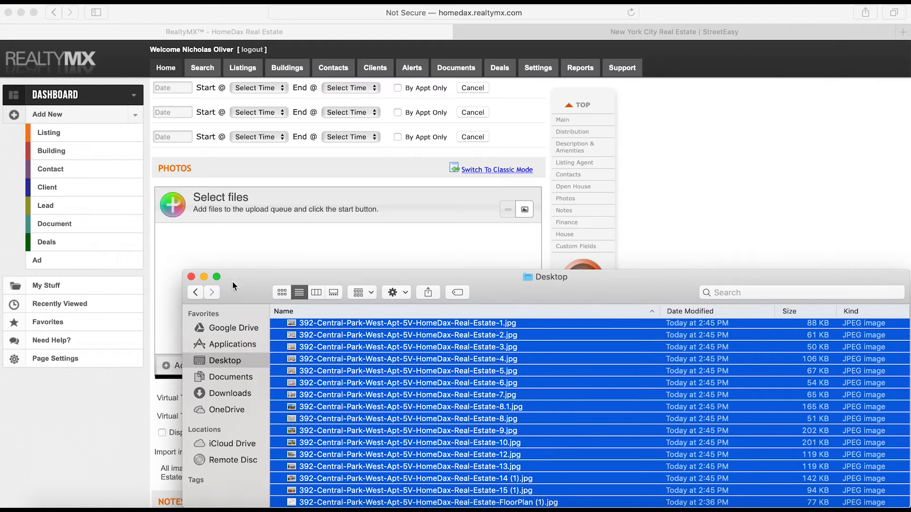
{"action": "scroll", "coordinate": [448, 437], "scroll_direction": "down", "scroll_amount": 1}
{"action": "left_click", "coordinate": [448, 441]}
{"action": "scroll", "coordinate": [447, 441], "scroll_direction": "up", "scroll_amount": 2}
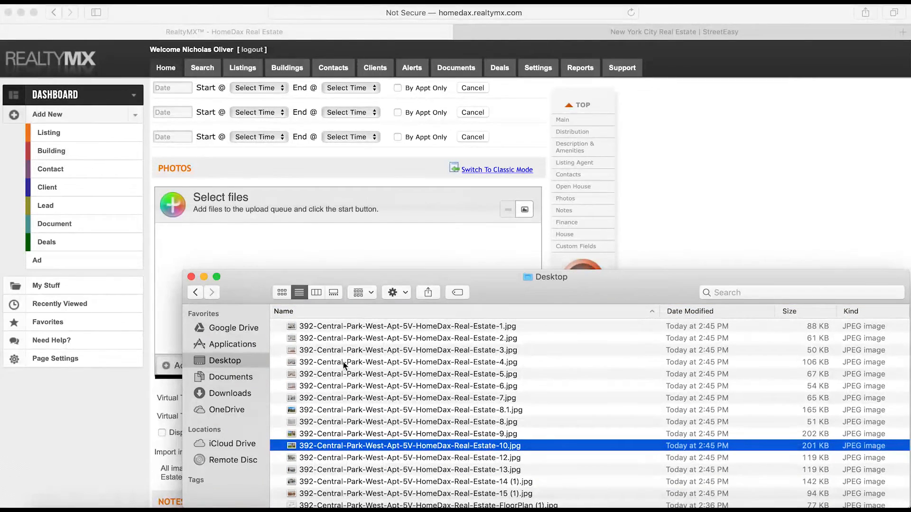
{"action": "left_click_drag", "start_coordinate": [236, 295], "coordinate": [420, 289]}
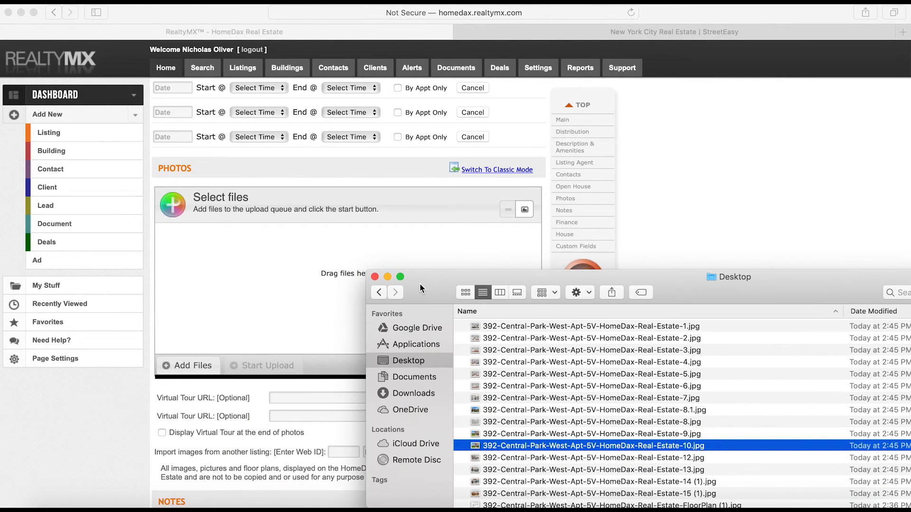
Select eight apartment photos, skipping 8.1, and drag them into the listing's upload area
{"action": "left_click", "coordinate": [558, 327]}
{"action": "left_click", "coordinate": [556, 337], "text": "super"}
{"action": "left_click", "coordinate": [560, 350], "text": "super"}
{"action": "left_click", "coordinate": [564, 362], "text": "super"}
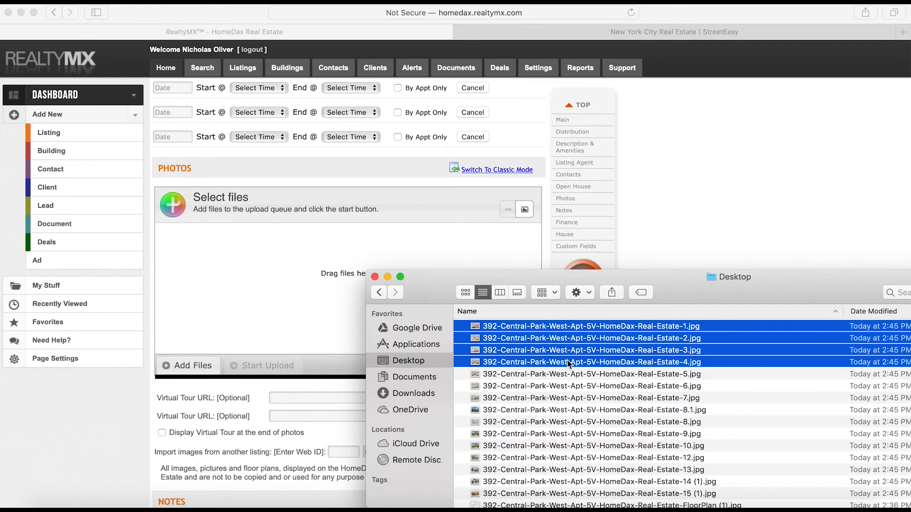
{"action": "left_click", "coordinate": [567, 374], "text": "super"}
{"action": "left_click", "coordinate": [568, 385], "text": "super"}
{"action": "left_click", "coordinate": [569, 398], "text": "super"}
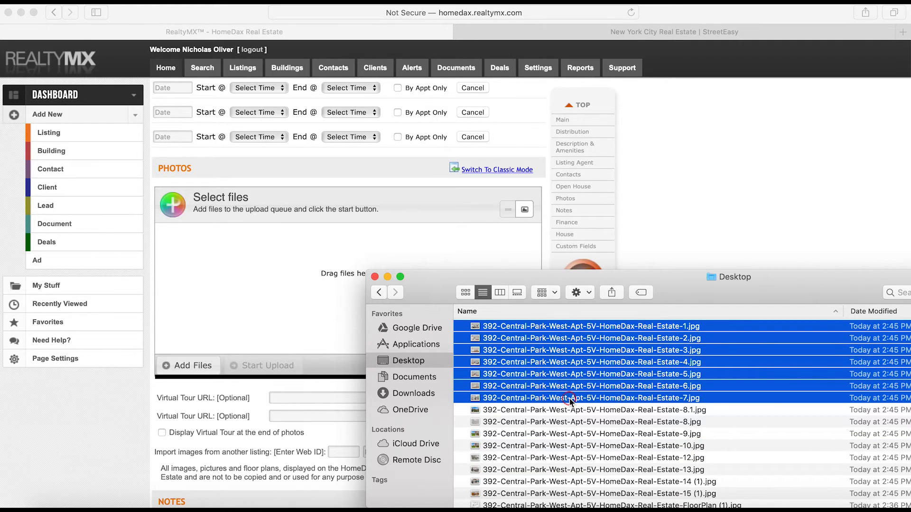
{"action": "left_click", "coordinate": [562, 422], "text": "super"}
{"action": "left_click_drag", "start_coordinate": [562, 421], "coordinate": [274, 281]}
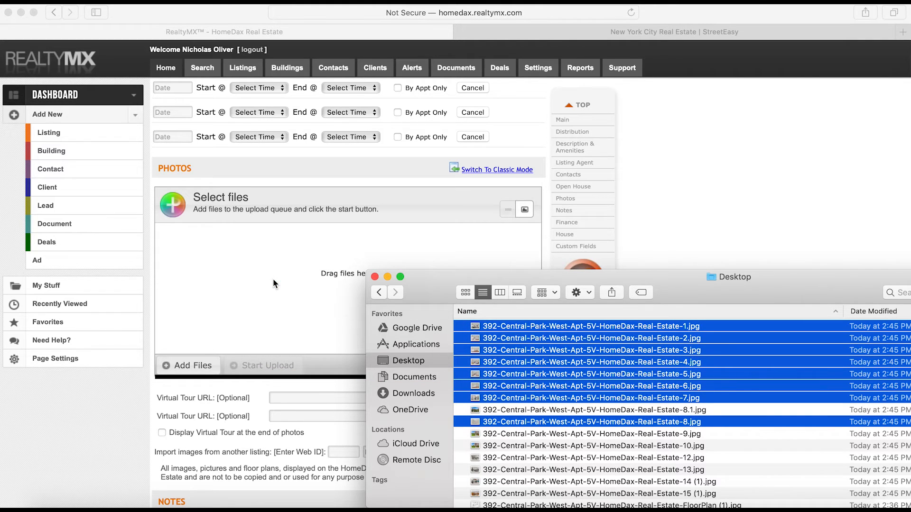
{"action": "left_click_drag", "start_coordinate": [516, 332], "coordinate": [244, 275]}
Reselect the first apartment photo and move the Finder window further right
{"action": "left_click", "coordinate": [244, 275]}
{"action": "key", "text": "super+Tab"}
{"action": "left_click", "coordinate": [511, 458]}
{"action": "left_click", "coordinate": [499, 327]}
{"action": "left_click_drag", "start_coordinate": [478, 284], "coordinate": [711, 283]}
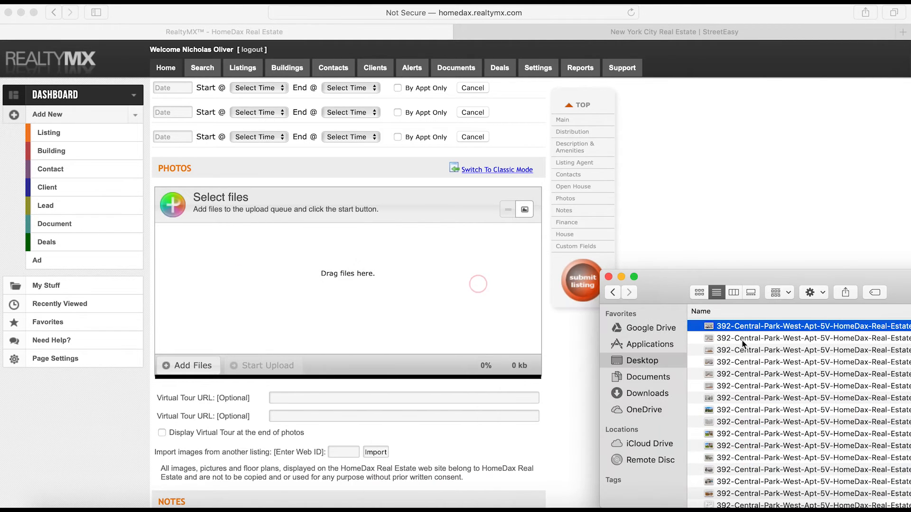
Drag the first three apartment photos into the Photos upload queue
{"action": "left_click_drag", "start_coordinate": [742, 327], "coordinate": [397, 322]}
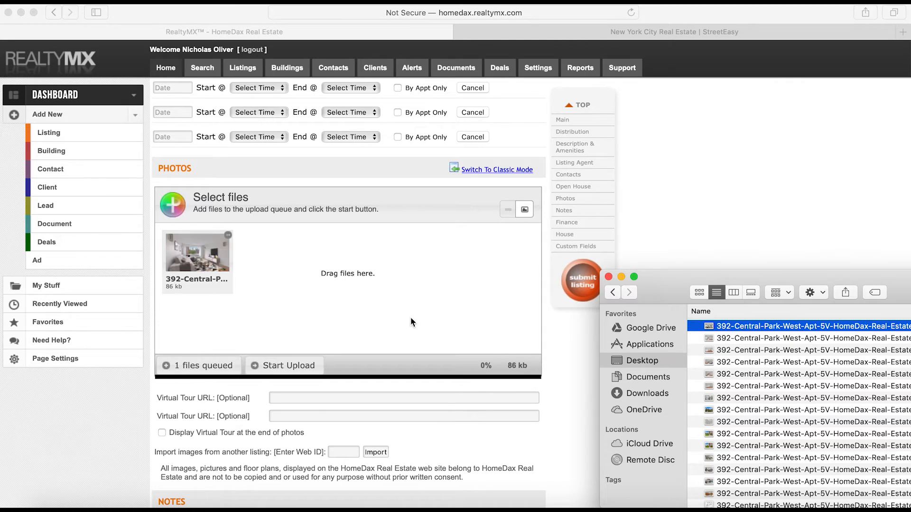
{"action": "left_click", "coordinate": [740, 339]}
{"action": "left_click_drag", "start_coordinate": [763, 342], "coordinate": [450, 312]}
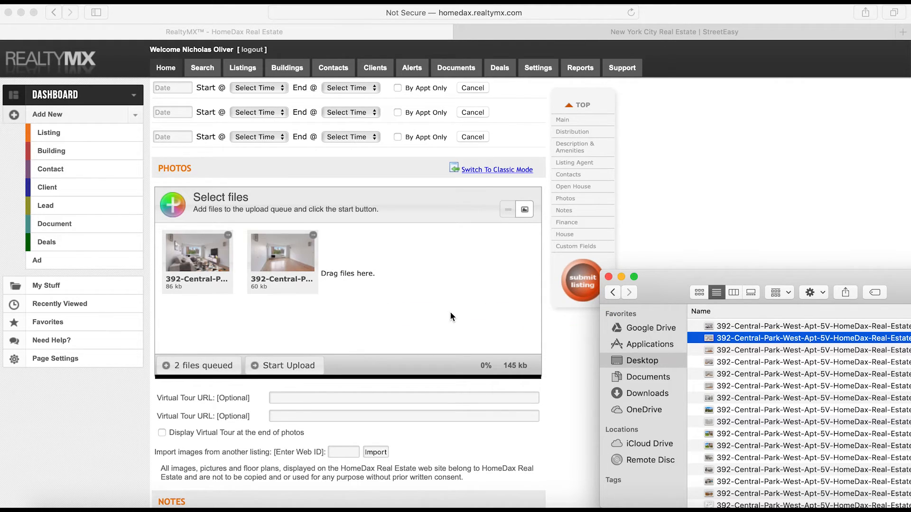
{"action": "left_click", "coordinate": [742, 350]}
{"action": "left_click_drag", "start_coordinate": [743, 350], "coordinate": [420, 303]}
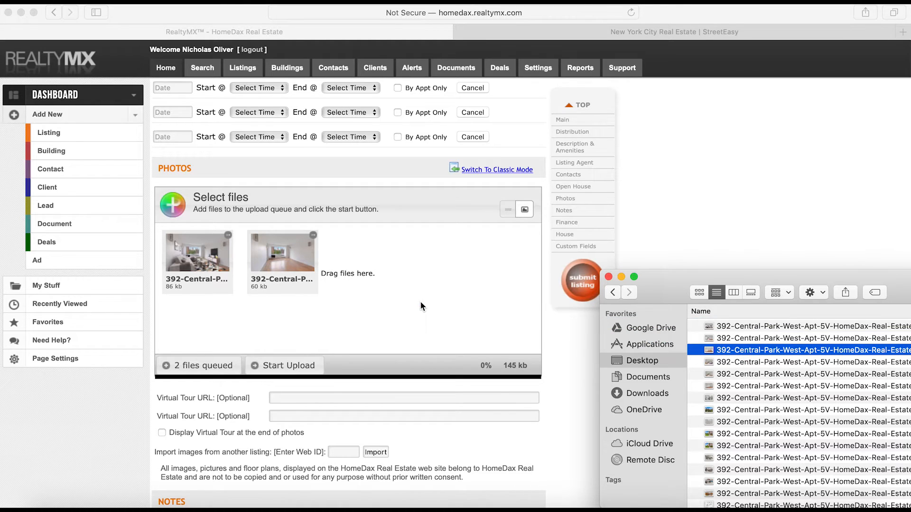
{"action": "left_click_drag", "start_coordinate": [745, 353], "coordinate": [397, 312]}
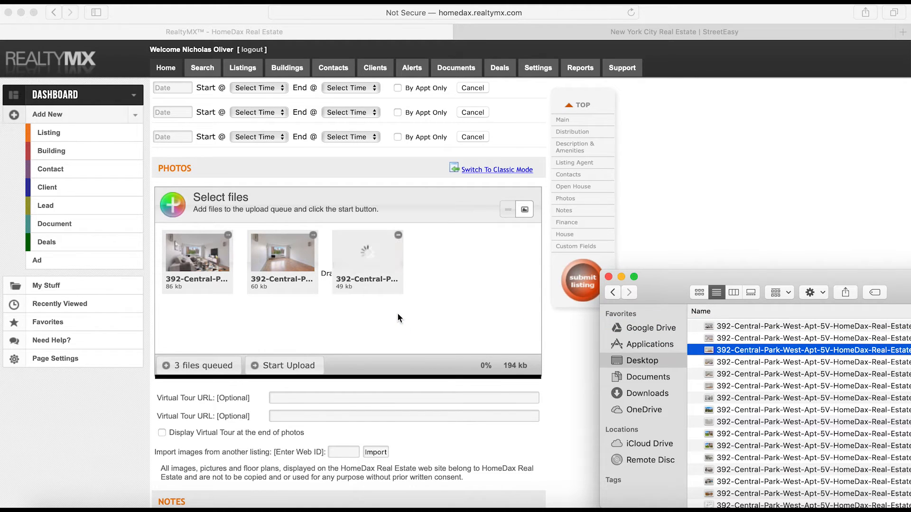
Add photos 4, 5, 6, 7, 8 and 8.1 to the upload queue
{"action": "left_click_drag", "start_coordinate": [659, 287], "coordinate": [532, 280]}
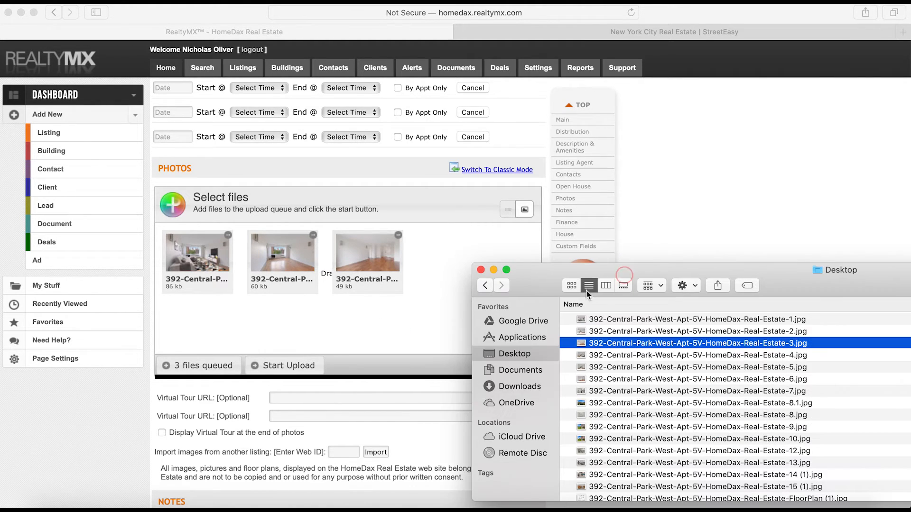
{"action": "left_click", "coordinate": [631, 356]}
{"action": "left_click_drag", "start_coordinate": [632, 356], "coordinate": [342, 319]}
{"action": "left_click_drag", "start_coordinate": [657, 370], "coordinate": [346, 321]}
{"action": "left_click", "coordinate": [623, 379]}
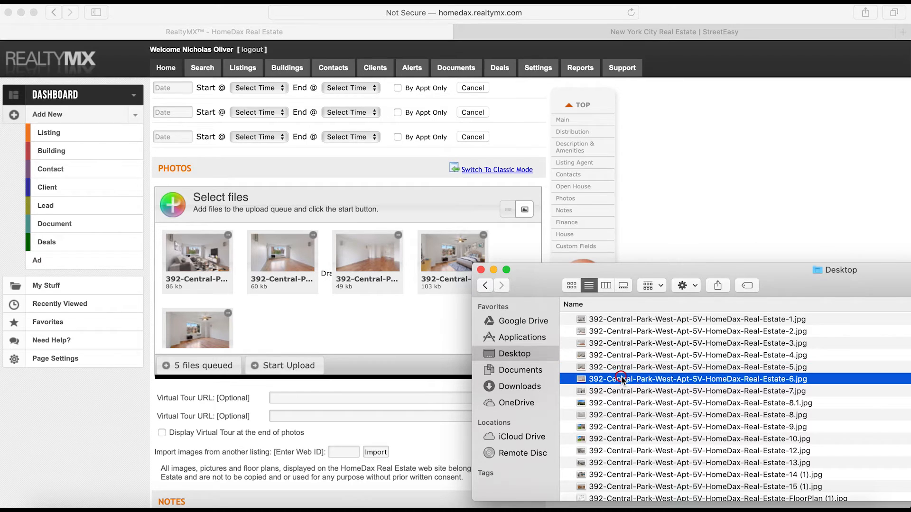
{"action": "left_click_drag", "start_coordinate": [646, 381], "coordinate": [372, 317]}
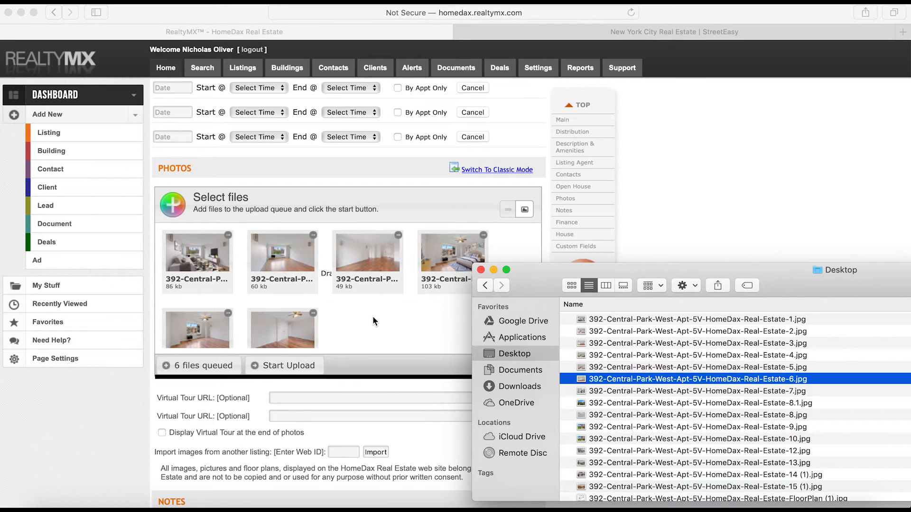
{"action": "left_click", "coordinate": [619, 391]}
{"action": "left_click_drag", "start_coordinate": [643, 392], "coordinate": [361, 309]}
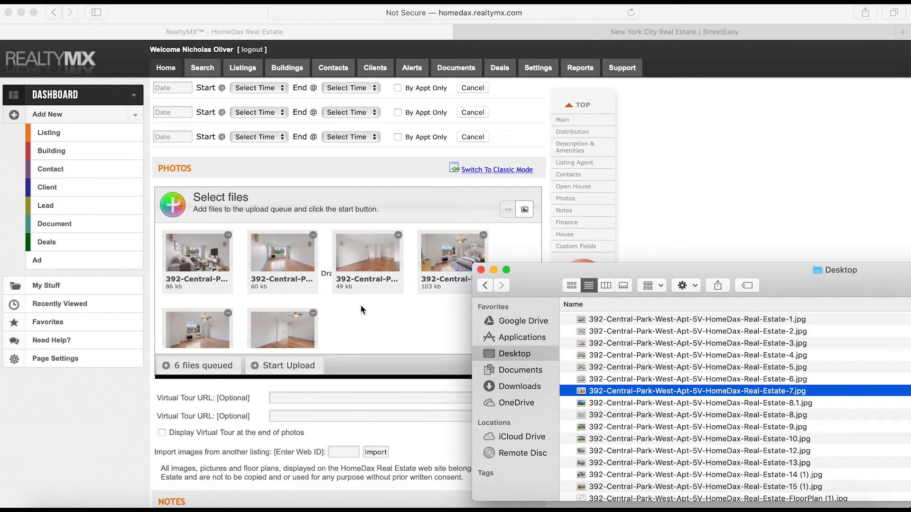
{"action": "scroll", "coordinate": [673, 408], "scroll_direction": "down", "scroll_amount": 1}
{"action": "left_click", "coordinate": [673, 412]}
{"action": "left_click_drag", "start_coordinate": [673, 411], "coordinate": [369, 290]}
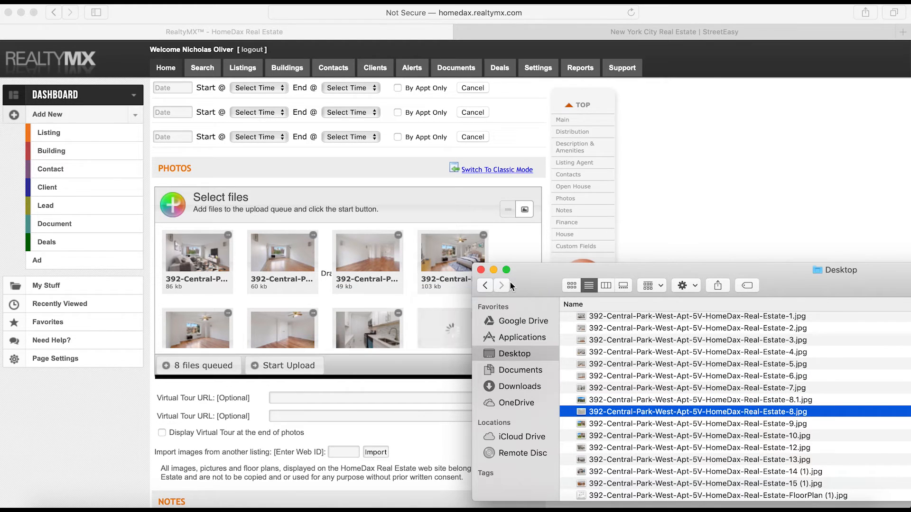
{"action": "left_click", "coordinate": [635, 400]}
{"action": "left_click_drag", "start_coordinate": [662, 404], "coordinate": [377, 307]}
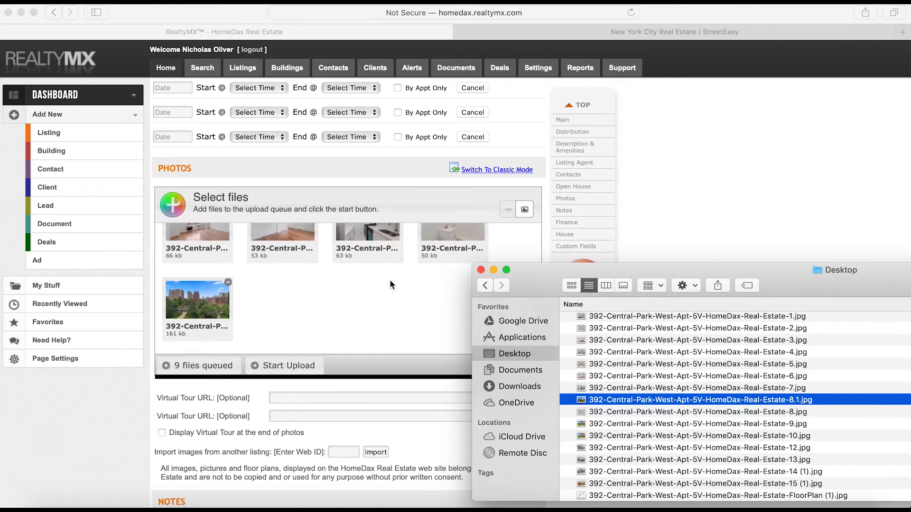
Add photos 9, 10, 12 and 13 to the upload queue
{"action": "left_click_drag", "start_coordinate": [656, 423], "coordinate": [402, 308]}
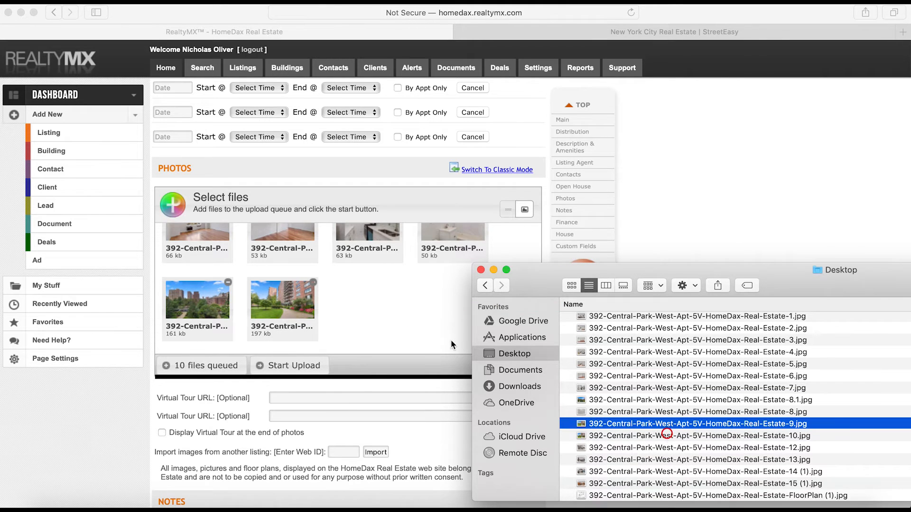
{"action": "left_click", "coordinate": [626, 435]}
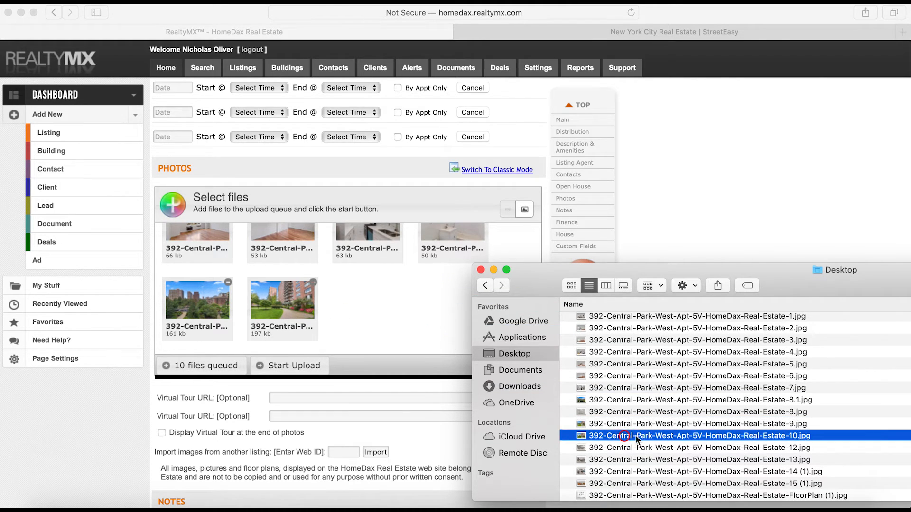
{"action": "left_click_drag", "start_coordinate": [392, 304], "coordinate": [392, 304]}
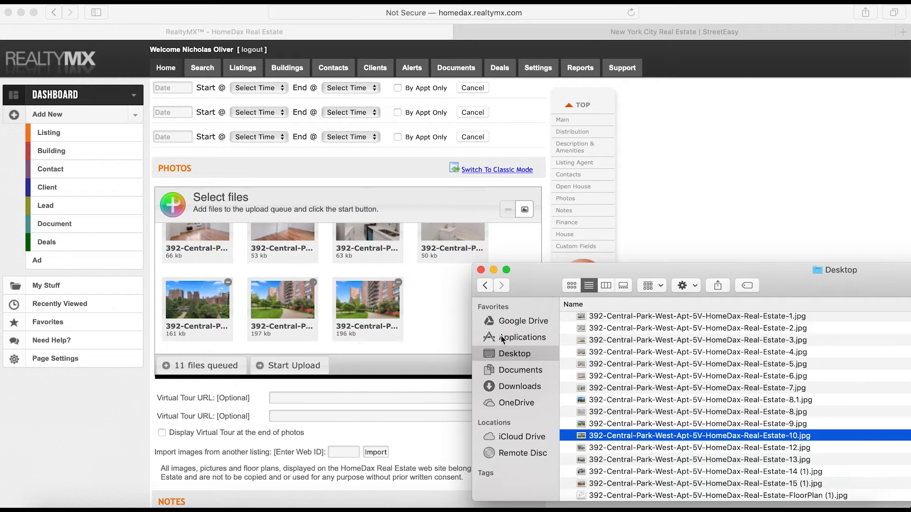
{"action": "left_click", "coordinate": [659, 448]}
{"action": "scroll", "coordinate": [673, 445], "scroll_direction": "up", "scroll_amount": 1}
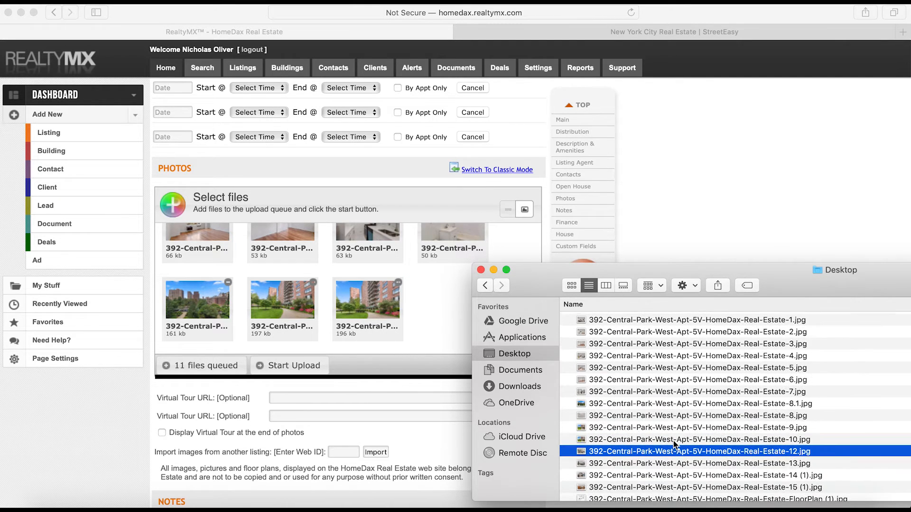
{"action": "left_click_drag", "start_coordinate": [657, 454], "coordinate": [430, 289]}
{"action": "left_click", "coordinate": [667, 462]}
{"action": "left_click_drag", "start_coordinate": [649, 461], "coordinate": [422, 285]}
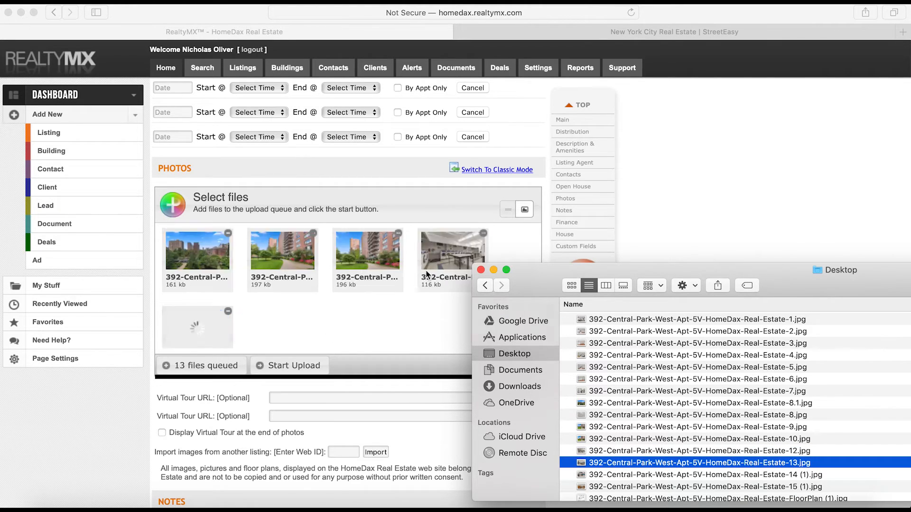
Add photos 14 (1), 15 (1) and the floor plan, bringing the queue to 16 files
{"action": "left_click", "coordinate": [640, 474]}
{"action": "left_click_drag", "start_coordinate": [640, 474], "coordinate": [330, 284]}
{"action": "scroll", "coordinate": [678, 474], "scroll_direction": "down", "scroll_amount": 1}
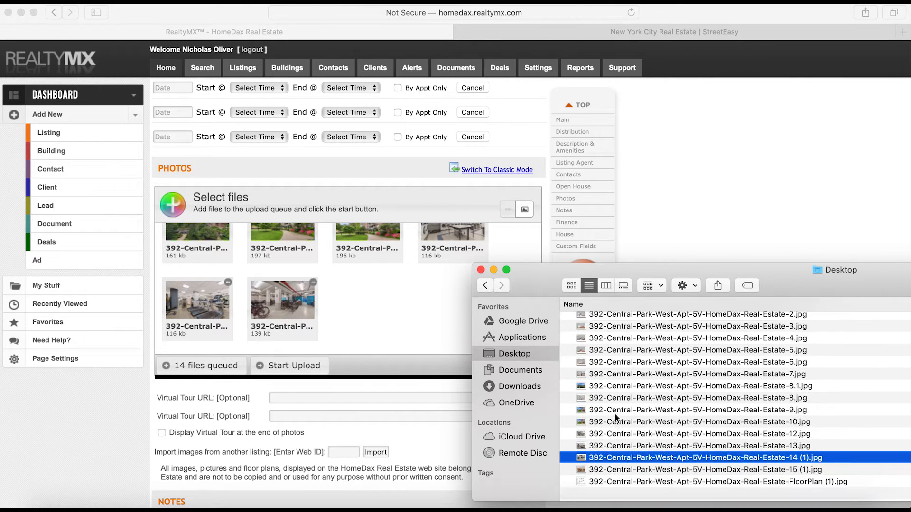
{"action": "left_click", "coordinate": [679, 484]}
{"action": "left_click_drag", "start_coordinate": [679, 484], "coordinate": [363, 299]}
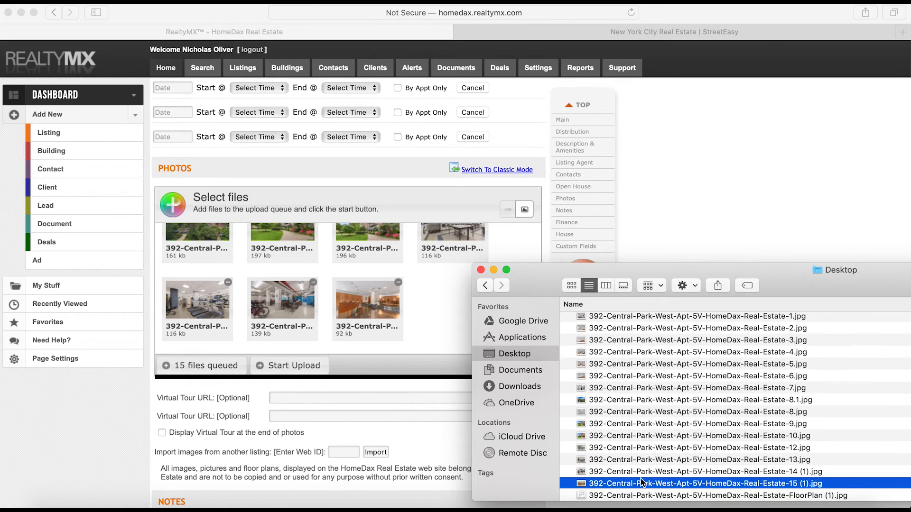
{"action": "left_click", "coordinate": [645, 495]}
{"action": "left_click_drag", "start_coordinate": [645, 496], "coordinate": [434, 318]}
{"action": "left_click", "coordinate": [711, 181]}
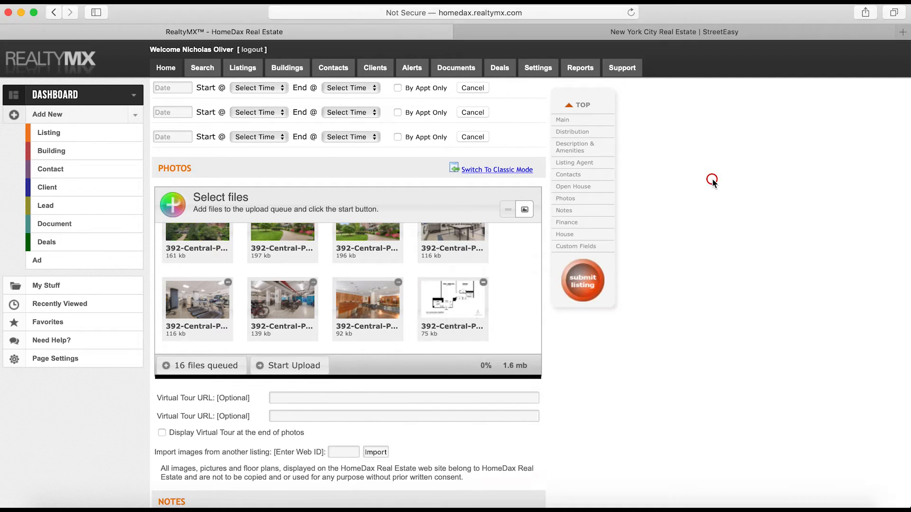
Leave the Virtual Tour URL fields empty and scroll on toward Notes and Finance
{"action": "scroll", "coordinate": [242, 313], "scroll_direction": "down", "scroll_amount": 2}
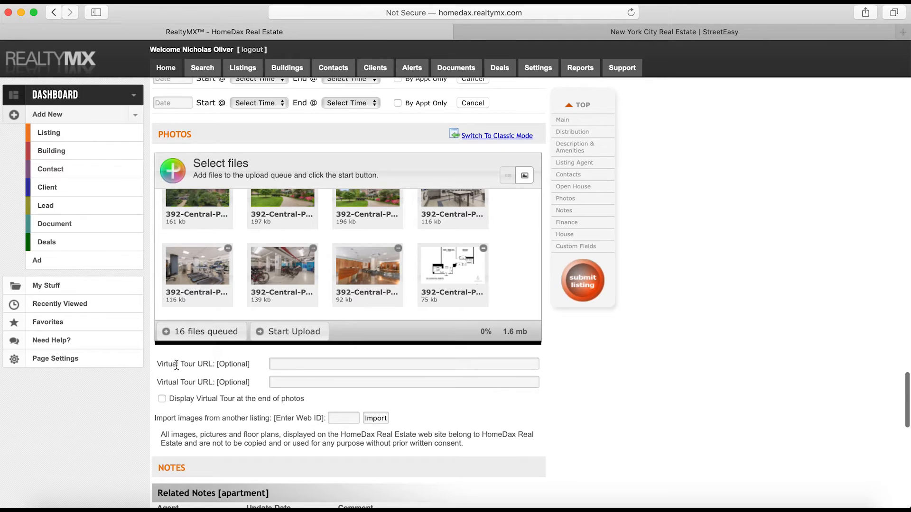
{"action": "left_click_drag", "start_coordinate": [158, 363], "coordinate": [220, 363]}
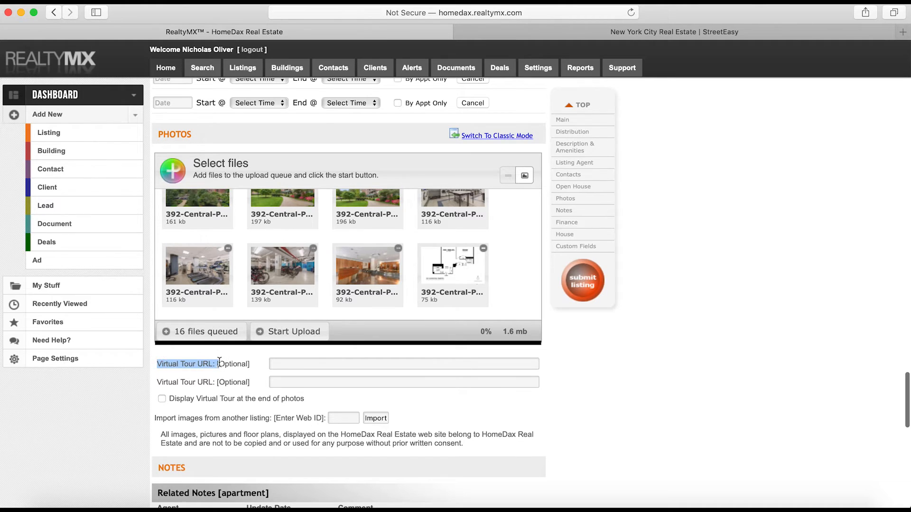
{"action": "left_click", "coordinate": [282, 364]}
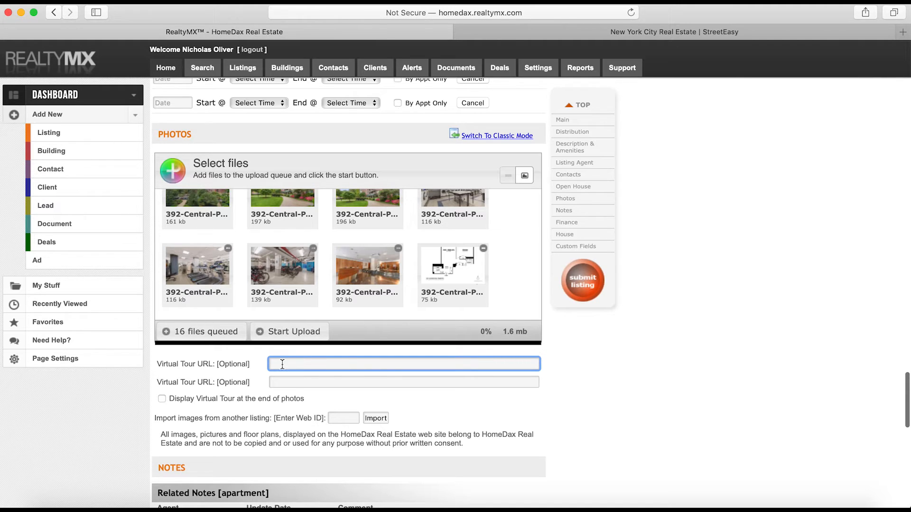
{"action": "left_click_drag", "start_coordinate": [159, 364], "coordinate": [232, 364]}
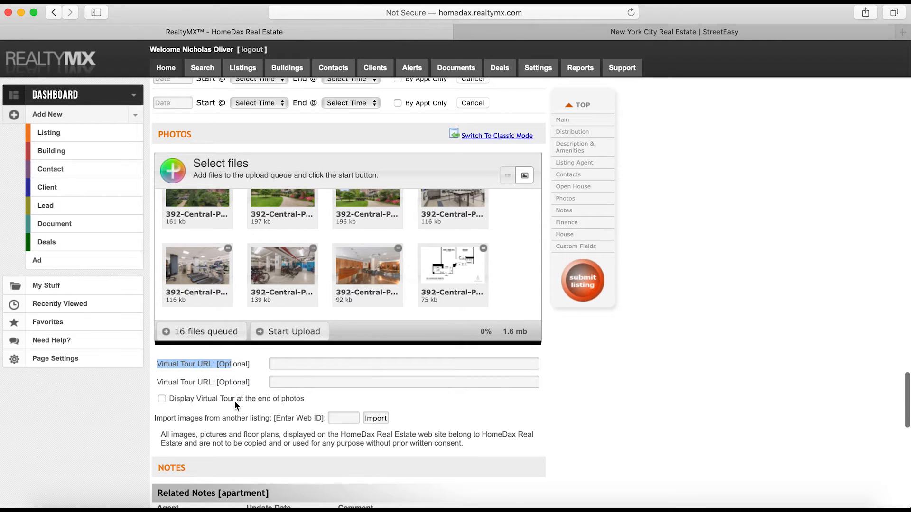
{"action": "scroll", "coordinate": [242, 268], "scroll_direction": "down", "scroll_amount": 6}
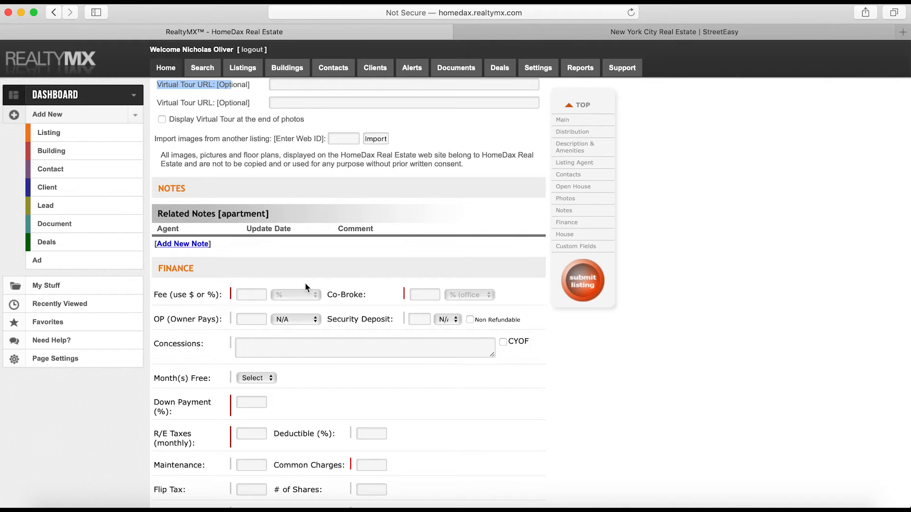
Enter a fee of 5 so the Co-Broke commission recalculates, checking the notes' 2.5% buyer-agent line
{"action": "left_click", "coordinate": [422, 295]}
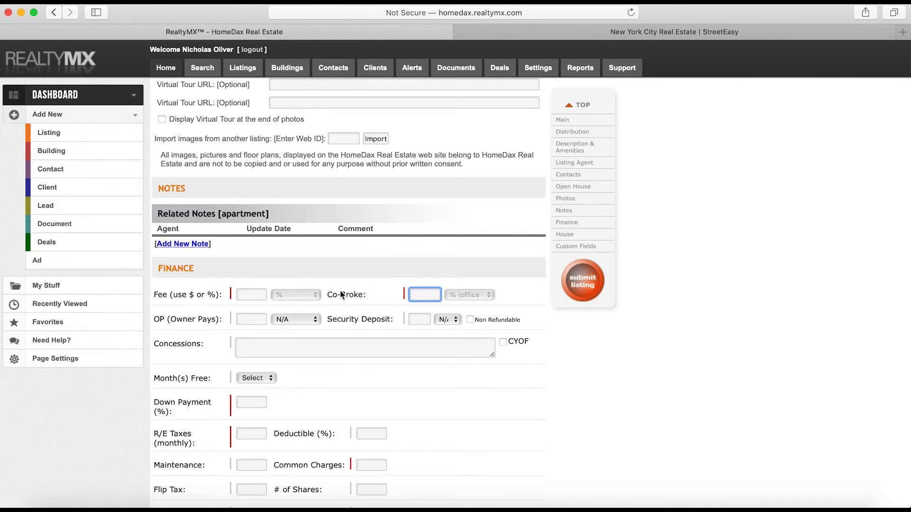
{"action": "left_click", "coordinate": [309, 509]}
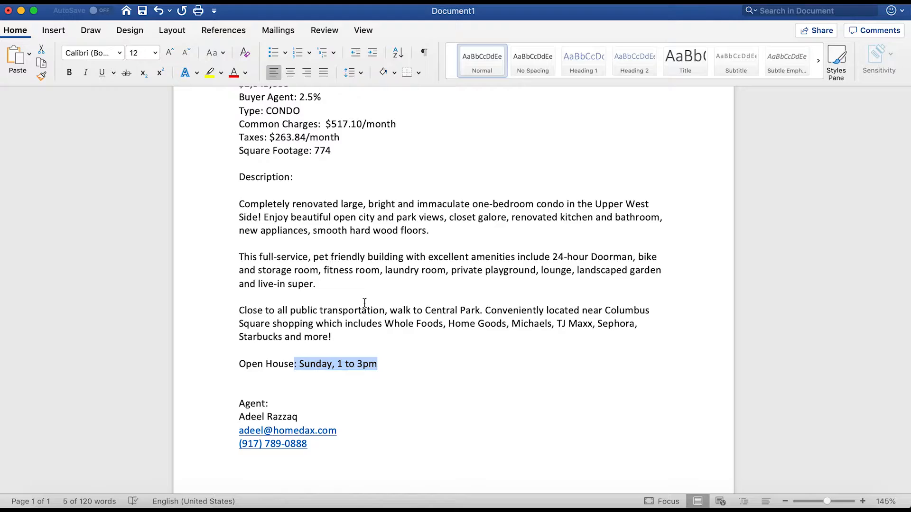
{"action": "scroll", "coordinate": [307, 213], "scroll_direction": "up", "scroll_amount": 2}
{"action": "triple_click", "coordinate": [325, 153]}
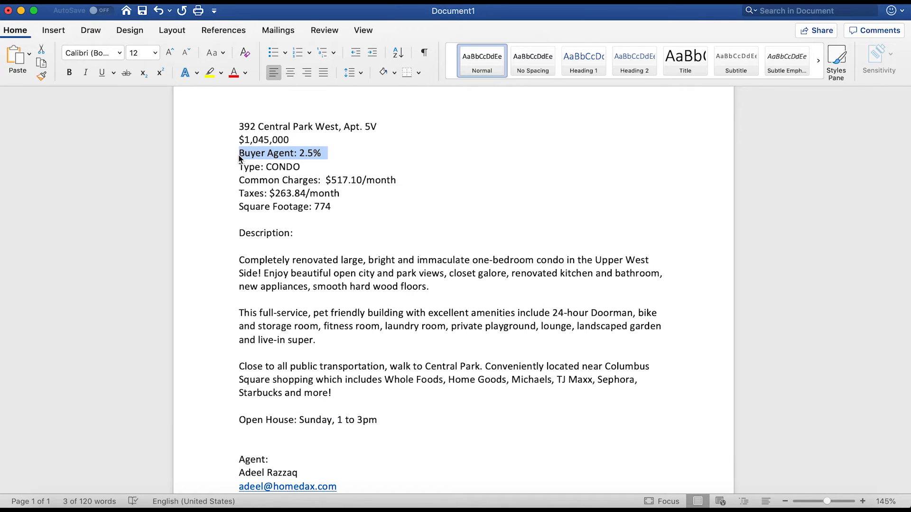
{"action": "key", "text": "super+Tab"}
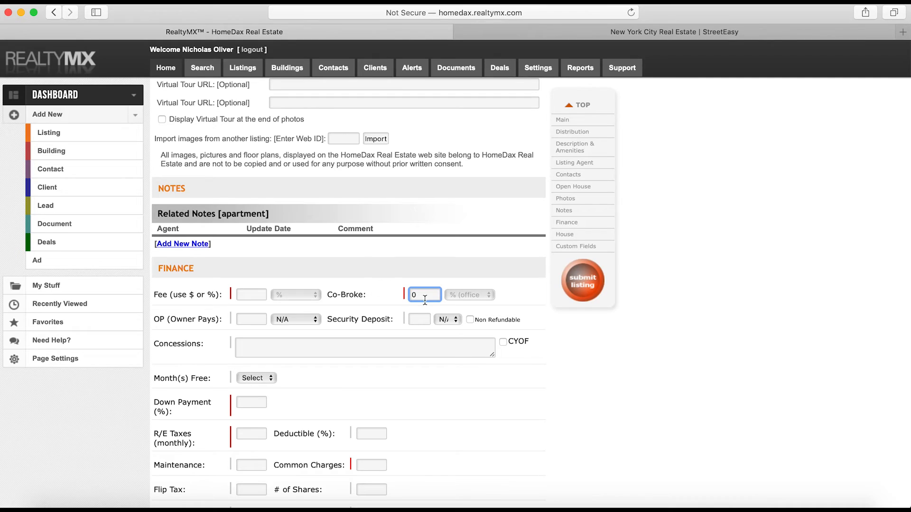
{"action": "left_click", "coordinate": [248, 296]}
{"action": "type", "text": "5"}
{"action": "left_click", "coordinate": [340, 280]}
Enter a 10% down payment and 264 in R/E Taxes, using the Word notes
{"action": "scroll", "coordinate": [368, 244], "scroll_direction": "down", "scroll_amount": 3}
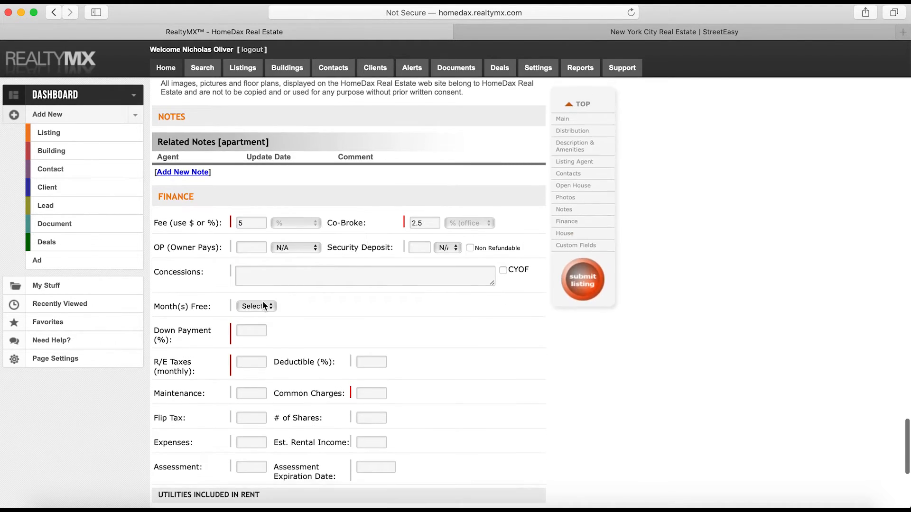
{"action": "left_click", "coordinate": [242, 330]}
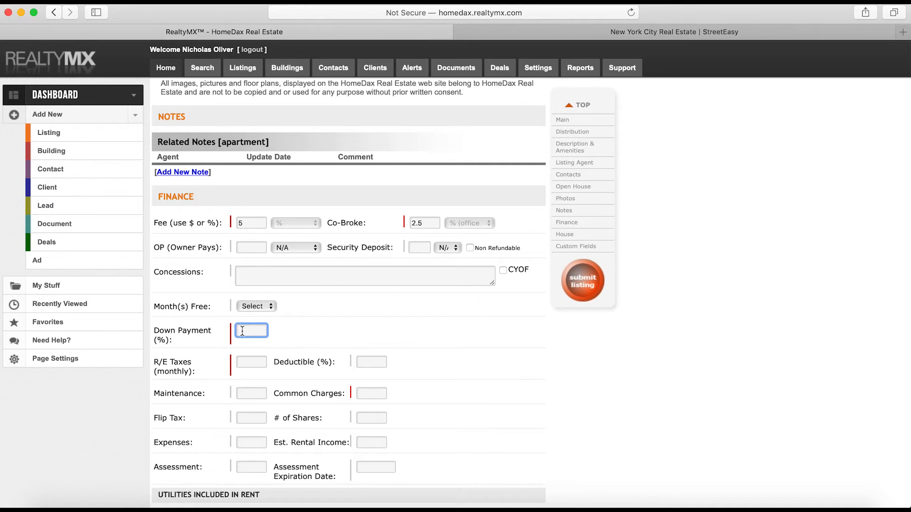
{"action": "type", "text": "10"}
{"action": "scroll", "coordinate": [303, 290], "scroll_direction": "down", "scroll_amount": 1}
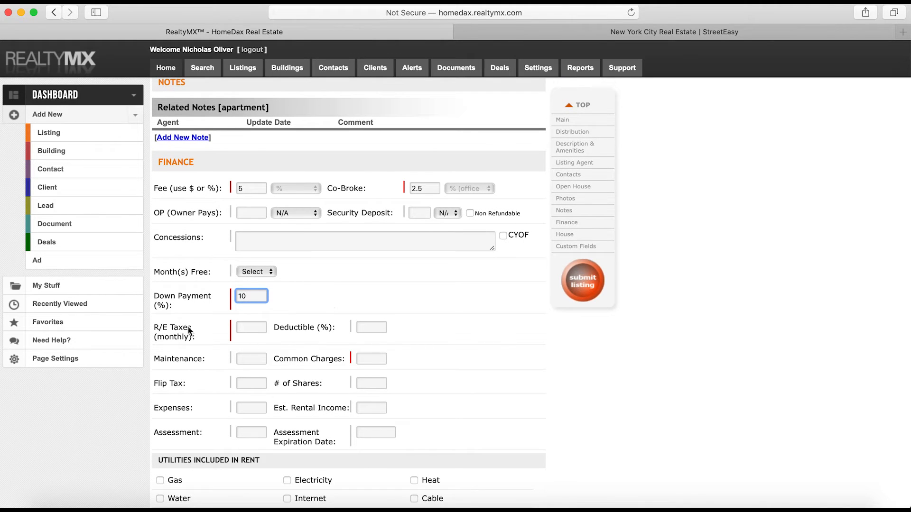
{"action": "key", "text": "super+Tab"}
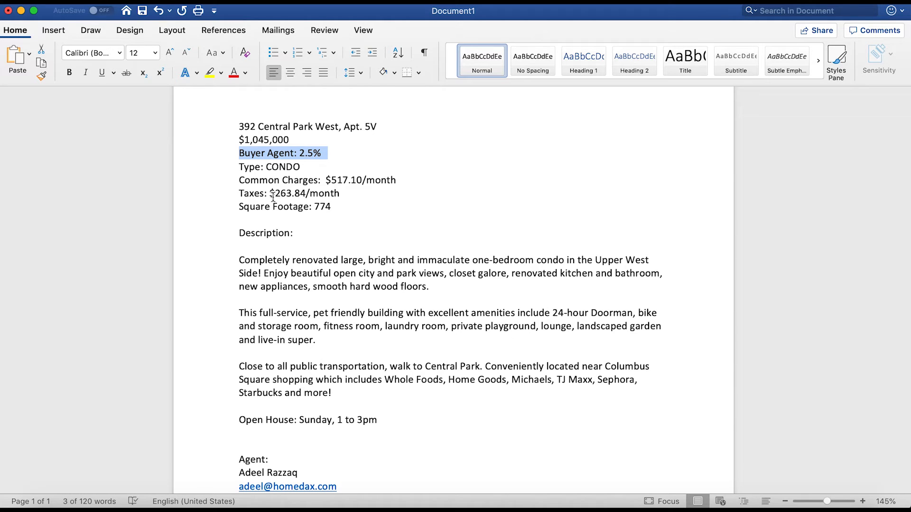
{"action": "key", "text": "super+Tab"}
{"action": "left_click", "coordinate": [258, 327]}
{"action": "type", "text": "264"}
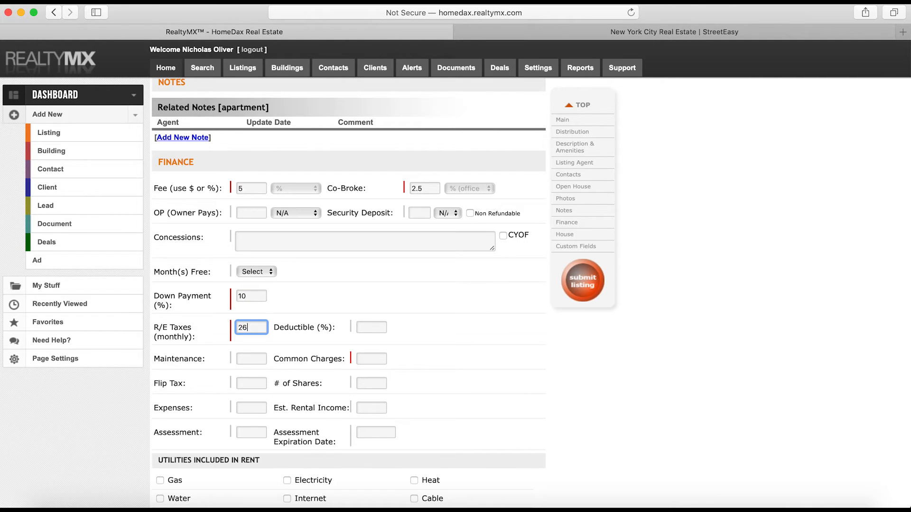
Enter 517 in Common Charges and scroll back up to Building Amenities
{"action": "key", "text": "super+Tab"}
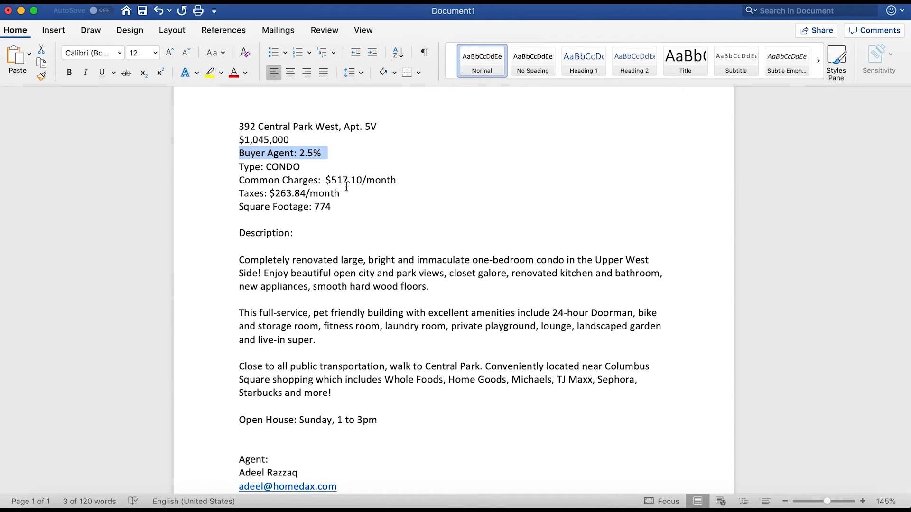
{"action": "key", "text": "super+Tab"}
{"action": "left_click", "coordinate": [367, 354]}
{"action": "type", "text": "517"}
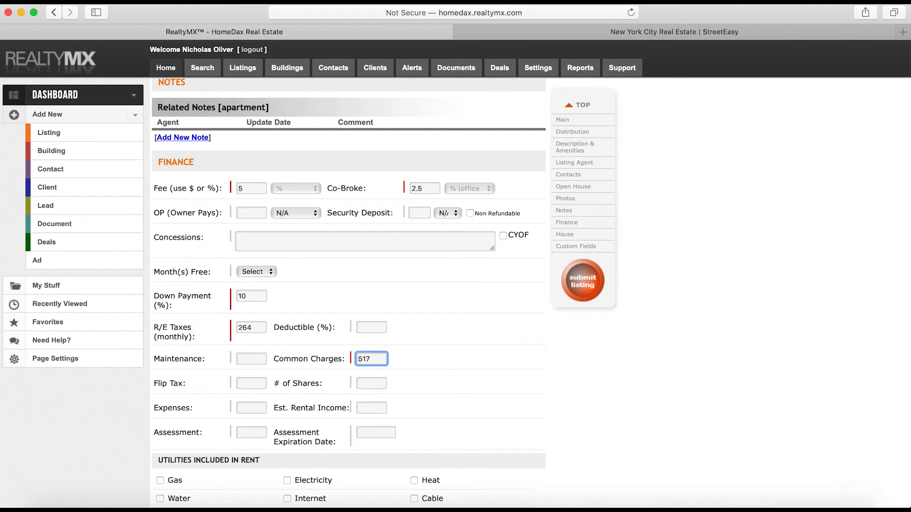
{"action": "scroll", "coordinate": [525, 389], "scroll_direction": "down", "scroll_amount": 5}
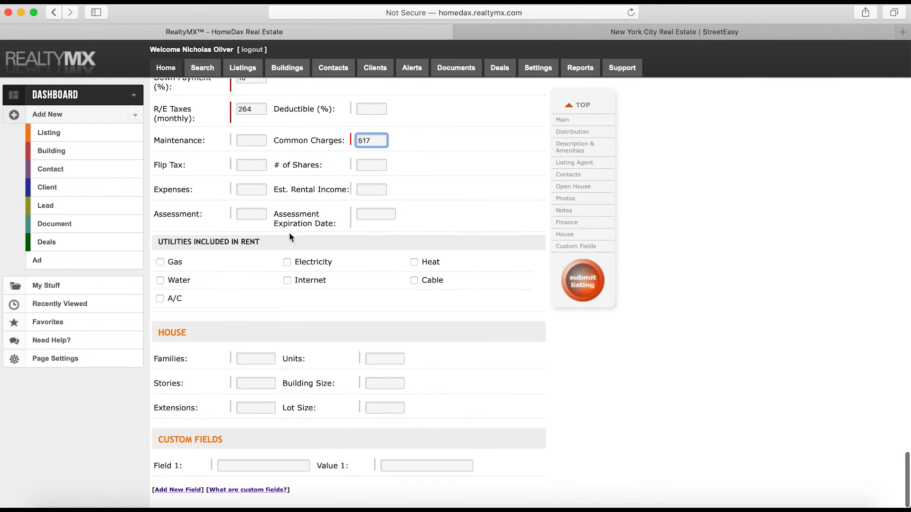
{"action": "scroll", "coordinate": [275, 225], "scroll_direction": "up", "scroll_amount": 3}
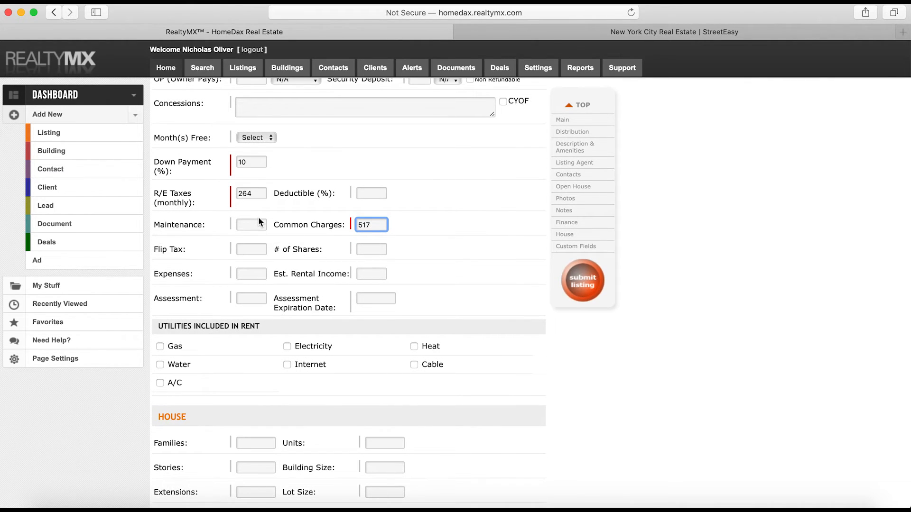
{"action": "scroll", "coordinate": [258, 221], "scroll_direction": "up", "scroll_amount": 10}
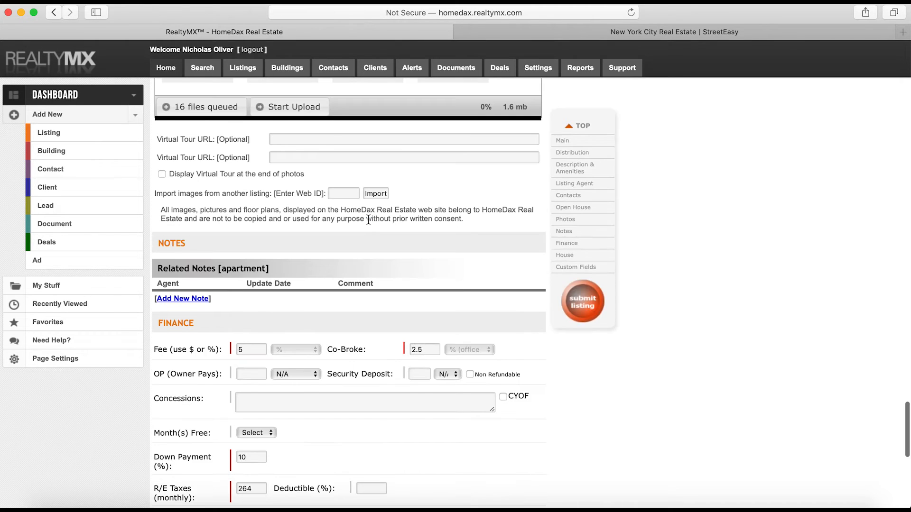
{"action": "scroll", "coordinate": [368, 219], "scroll_direction": "up", "scroll_amount": 20}
{"action": "scroll", "coordinate": [368, 219], "scroll_direction": "down", "scroll_amount": 20}
{"action": "scroll", "coordinate": [368, 220], "scroll_direction": "up", "scroll_amount": 12}
Submit the listing and dismiss the error flagging Exclusive Expiration Date as required
{"action": "left_click", "coordinate": [582, 285]}
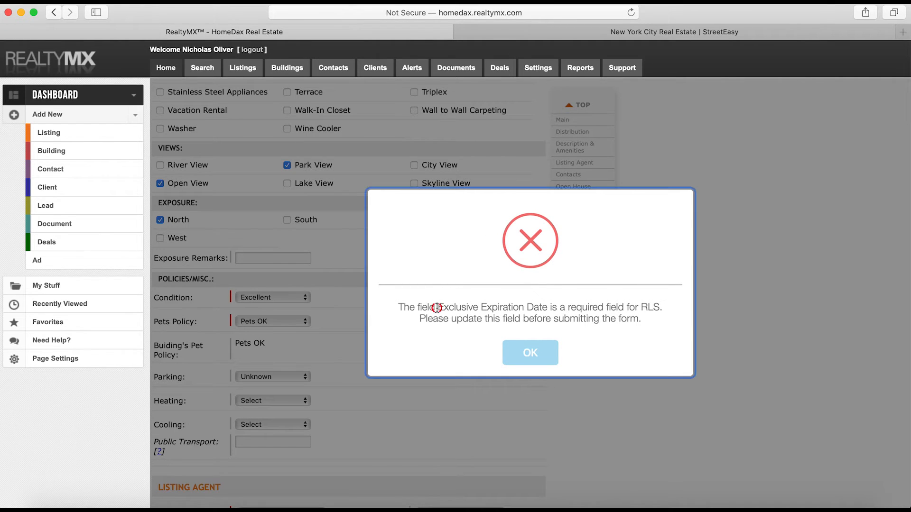
{"action": "left_click_drag", "start_coordinate": [435, 308], "coordinate": [556, 309]}
{"action": "left_click", "coordinate": [527, 352]}
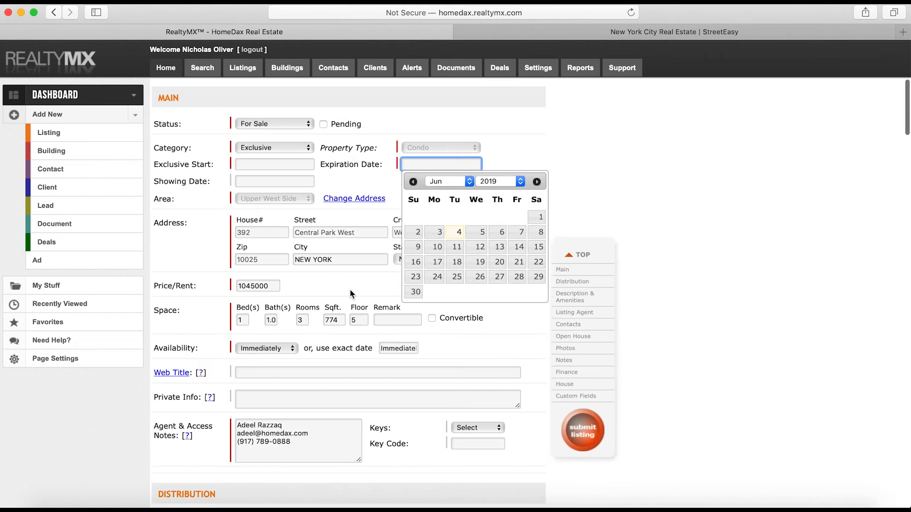
Set Expiration Date to 12/04/2019 and Exclusive Start to 06/04/2019, then resubmit the listing
{"action": "left_click", "coordinate": [460, 181]}
{"action": "left_click", "coordinate": [454, 242]}
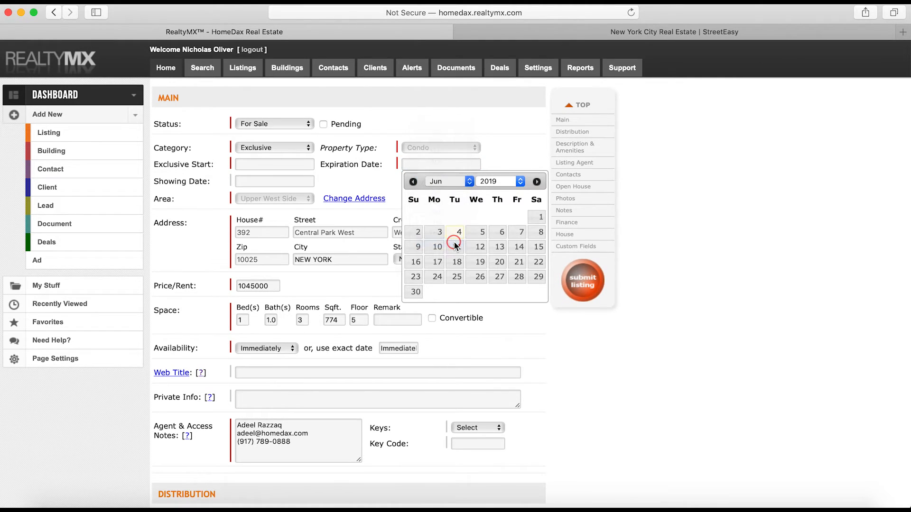
{"action": "left_click", "coordinate": [480, 217]}
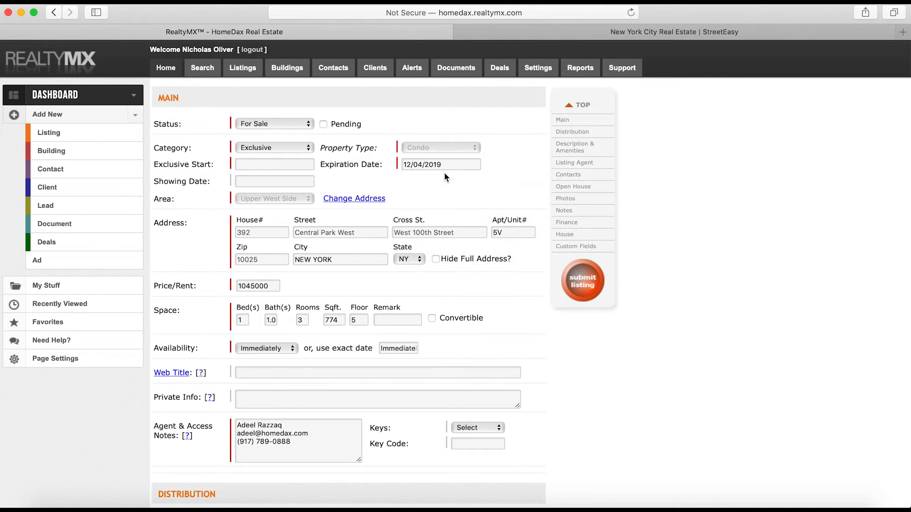
{"action": "left_click", "coordinate": [247, 164]}
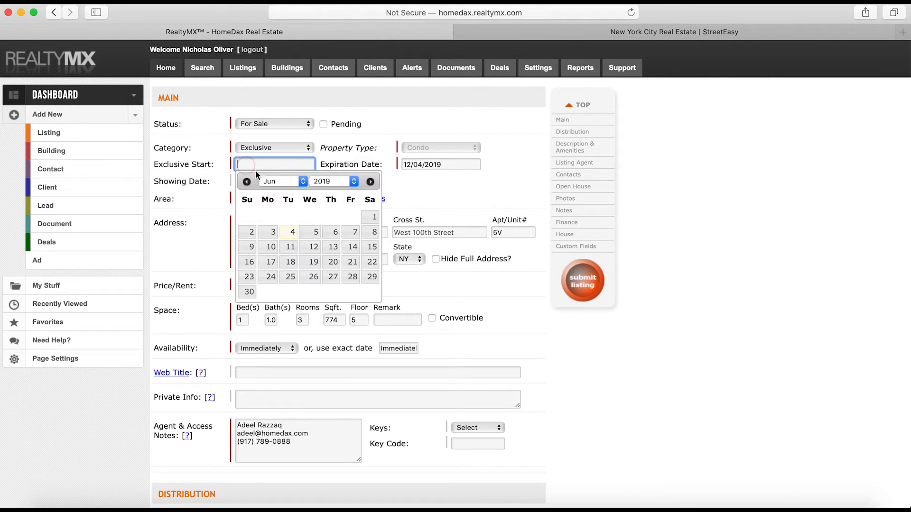
{"action": "left_click", "coordinate": [291, 232]}
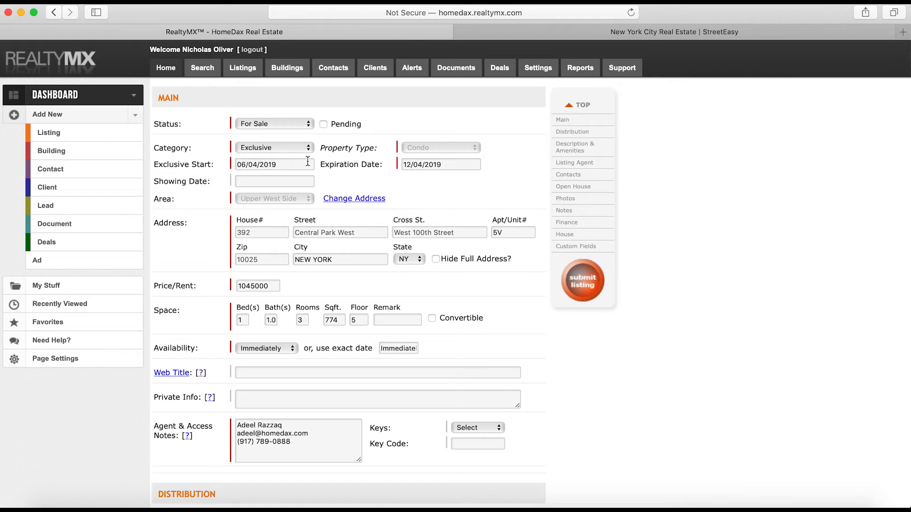
{"action": "left_click", "coordinate": [592, 287]}
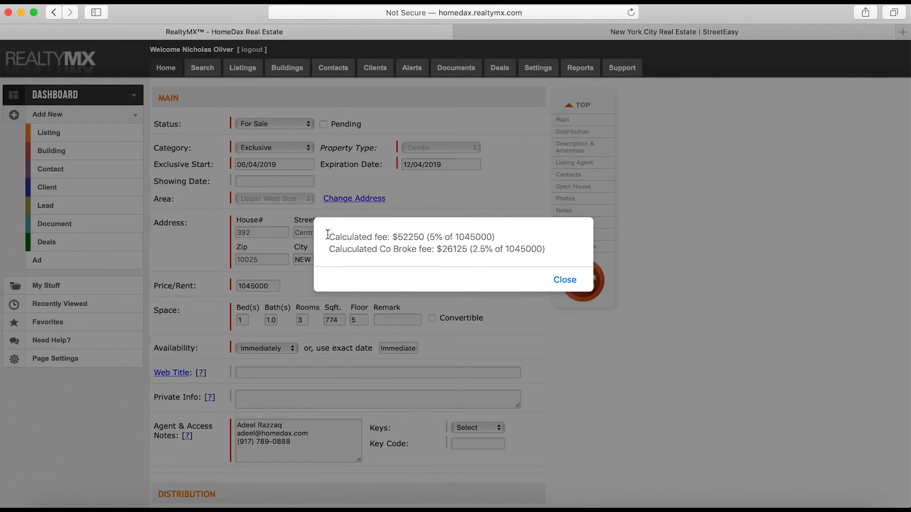
Review the calculated $52250 fee and $26125 co-broke fee, then close the summary
{"action": "left_click_drag", "start_coordinate": [328, 236], "coordinate": [544, 252]}
{"action": "left_click", "coordinate": [482, 250]}
{"action": "left_click_drag", "start_coordinate": [435, 250], "coordinate": [563, 250]}
{"action": "left_click", "coordinate": [451, 254]}
{"action": "left_click", "coordinate": [558, 281]}
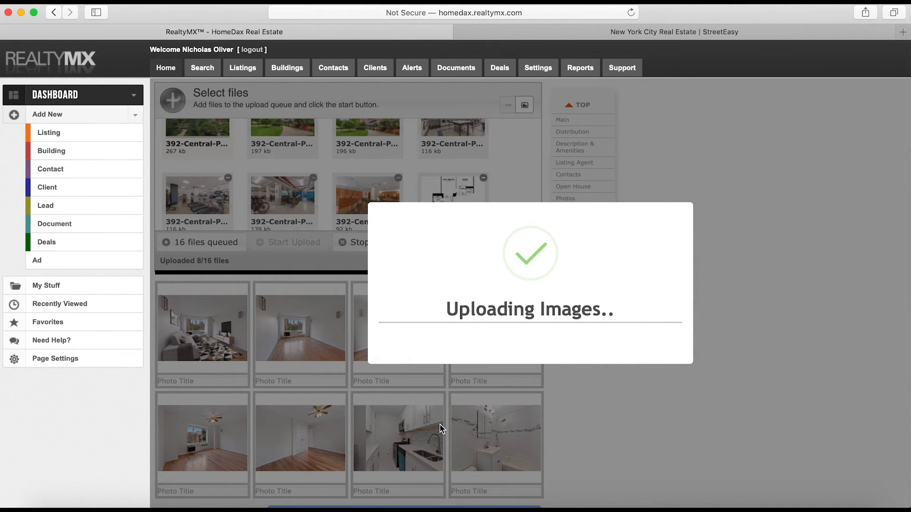
Wait for the 16 photos to upload and confirm updating the listing
{"action": "scroll", "coordinate": [293, 326], "scroll_direction": "down", "scroll_amount": 5}
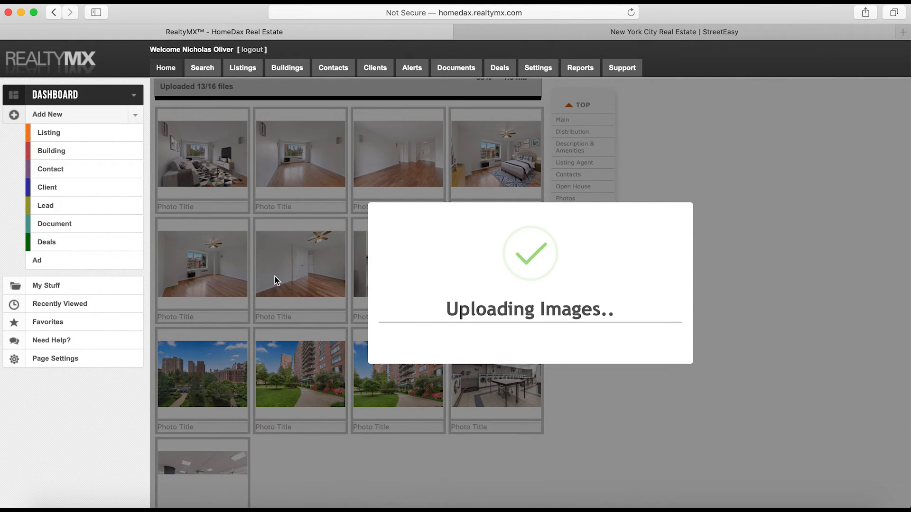
{"action": "scroll", "coordinate": [274, 277], "scroll_direction": "down", "scroll_amount": 1}
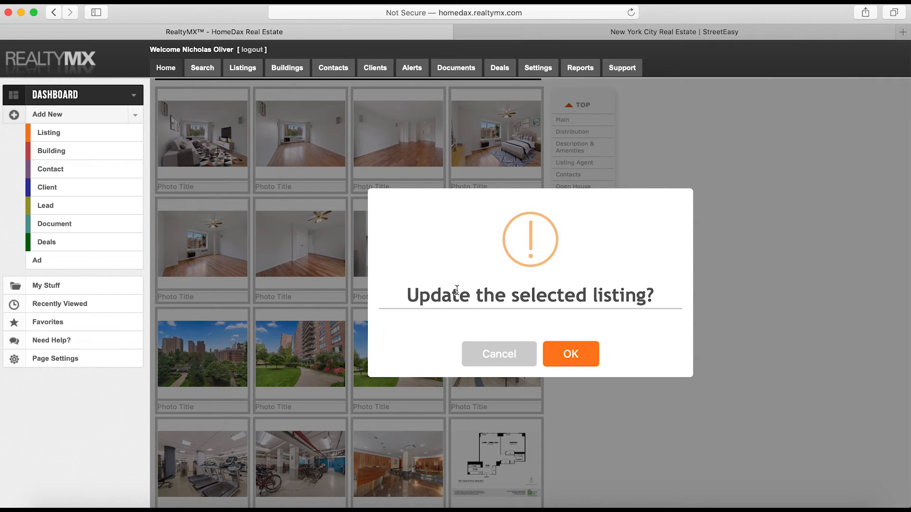
{"action": "left_click", "coordinate": [574, 362]}
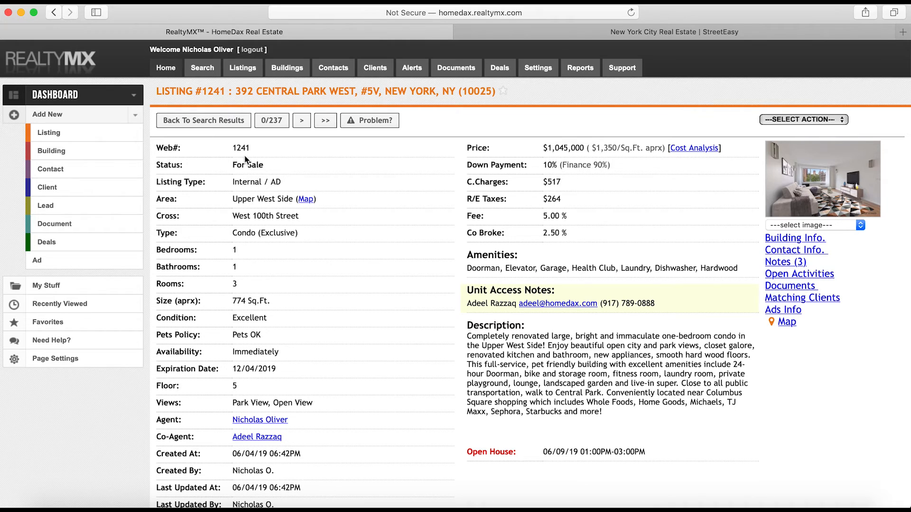
Scroll through listing #1241's detail page, including its notes and matching clients
{"action": "scroll", "coordinate": [227, 240], "scroll_direction": "down", "scroll_amount": 5}
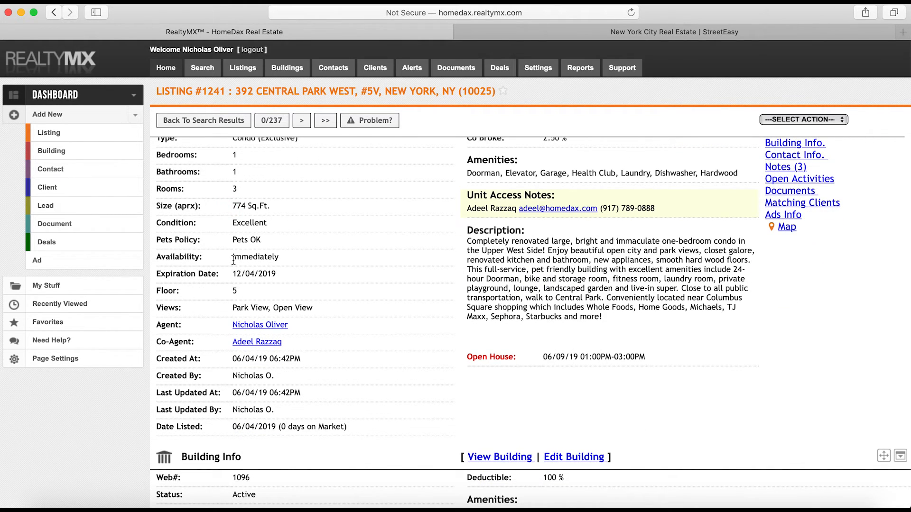
{"action": "scroll", "coordinate": [233, 261], "scroll_direction": "up", "scroll_amount": 5}
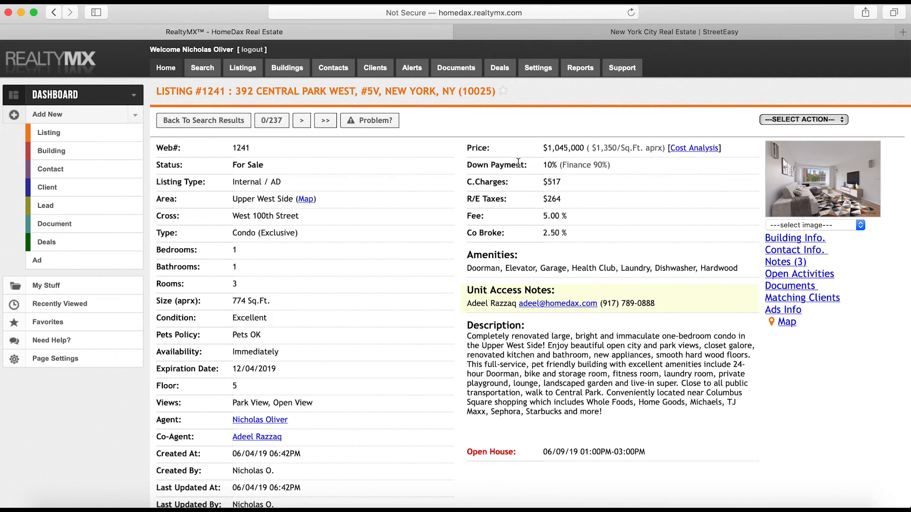
{"action": "scroll", "coordinate": [485, 181], "scroll_direction": "down", "scroll_amount": 10}
{"action": "scroll", "coordinate": [394, 192], "scroll_direction": "down", "scroll_amount": 10}
{"action": "scroll", "coordinate": [394, 195], "scroll_direction": "down", "scroll_amount": 2}
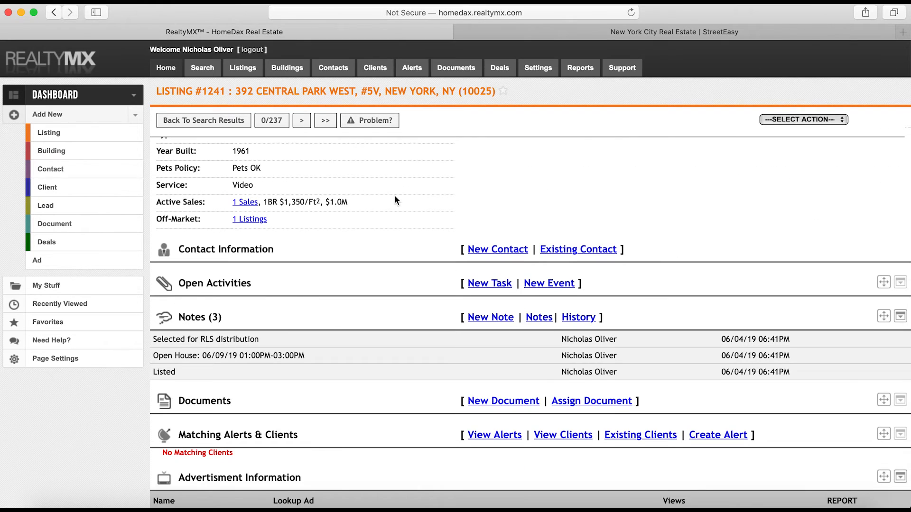
{"action": "scroll", "coordinate": [394, 196], "scroll_direction": "up", "scroll_amount": 15}
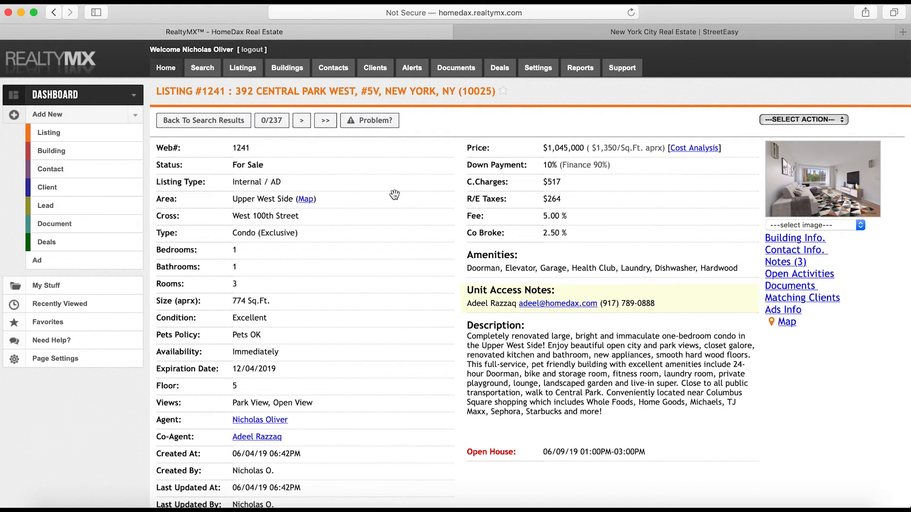
Capture a region screenshot of the listing #1241 details
{"action": "key", "text": "super+shift+5"}
{"action": "left_click_drag", "start_coordinate": [276, 101], "coordinate": [23, 47]}
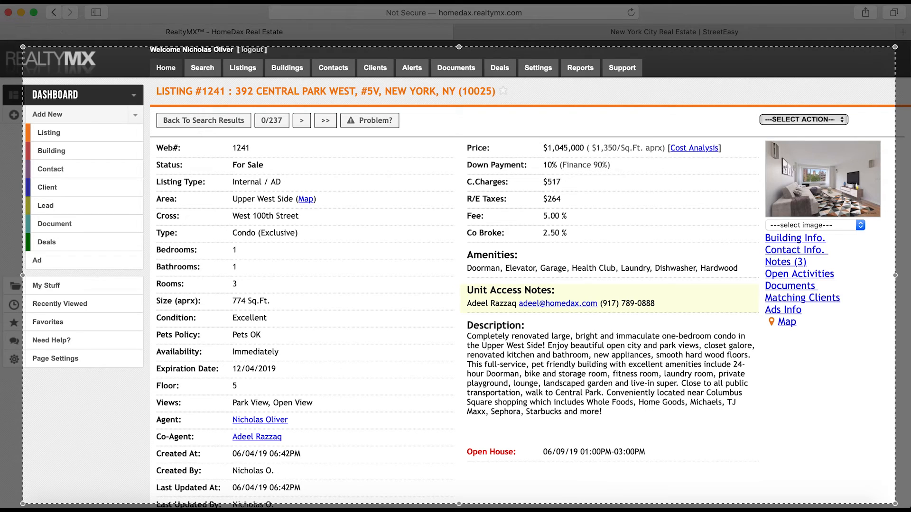
{"action": "key", "text": "Return"}
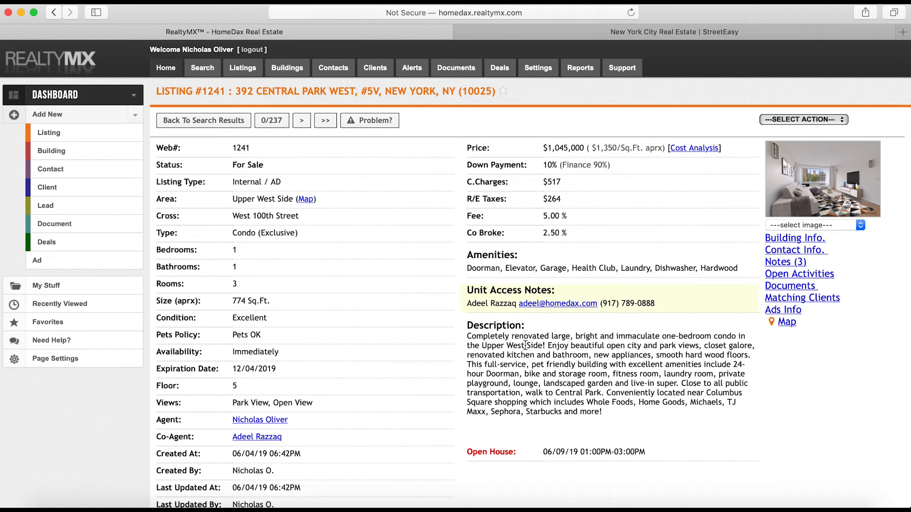
{"action": "left_click", "coordinate": [287, 69]}
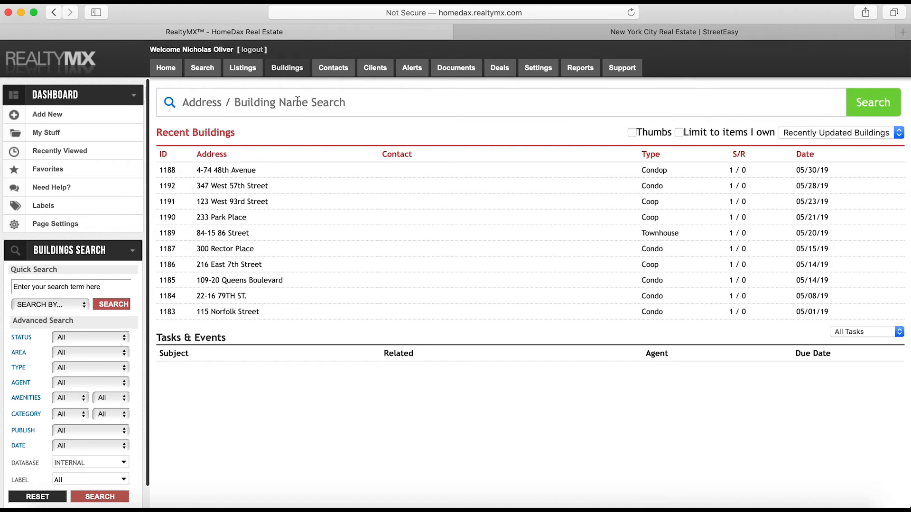
{"action": "left_click", "coordinate": [296, 101]}
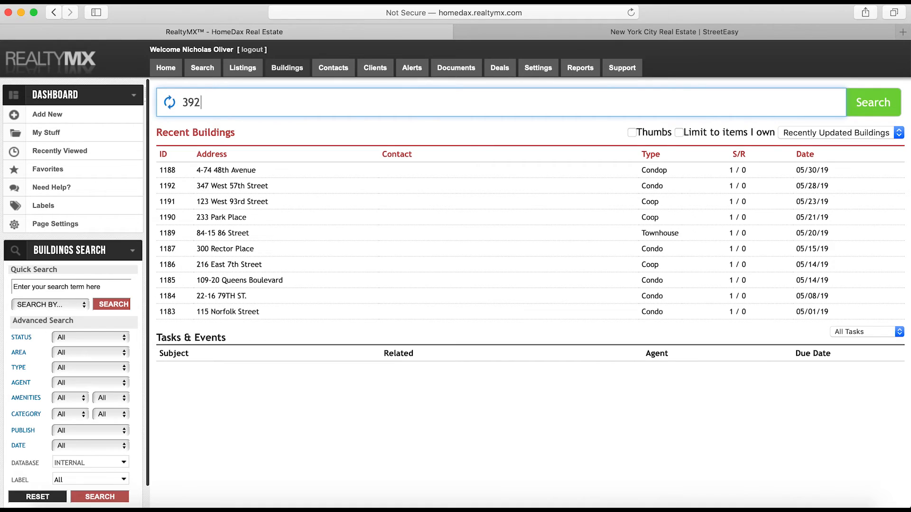
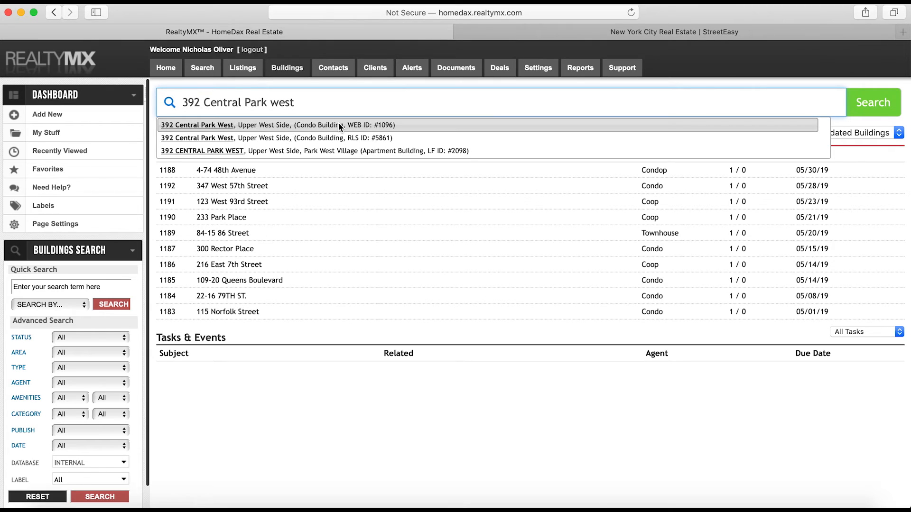
{"action": "left_click", "coordinate": [364, 138]}
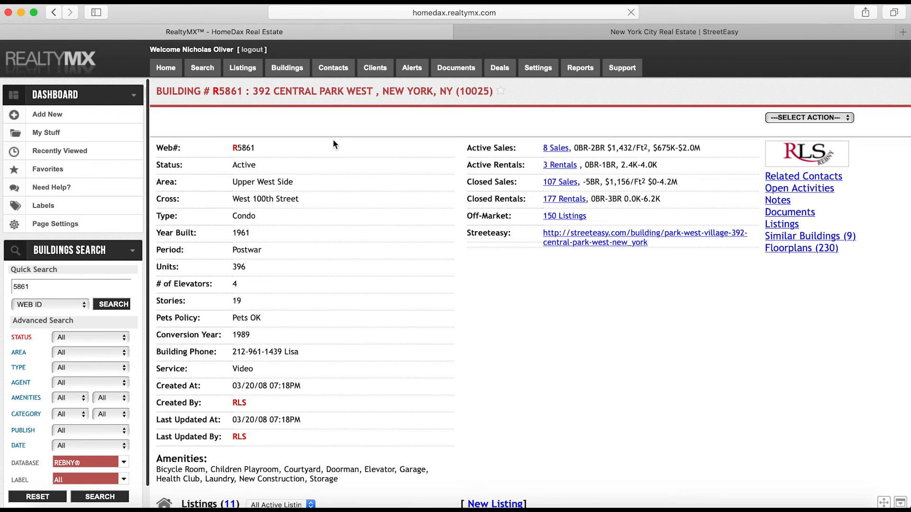
{"action": "scroll", "coordinate": [411, 214], "scroll_direction": "down", "scroll_amount": 20}
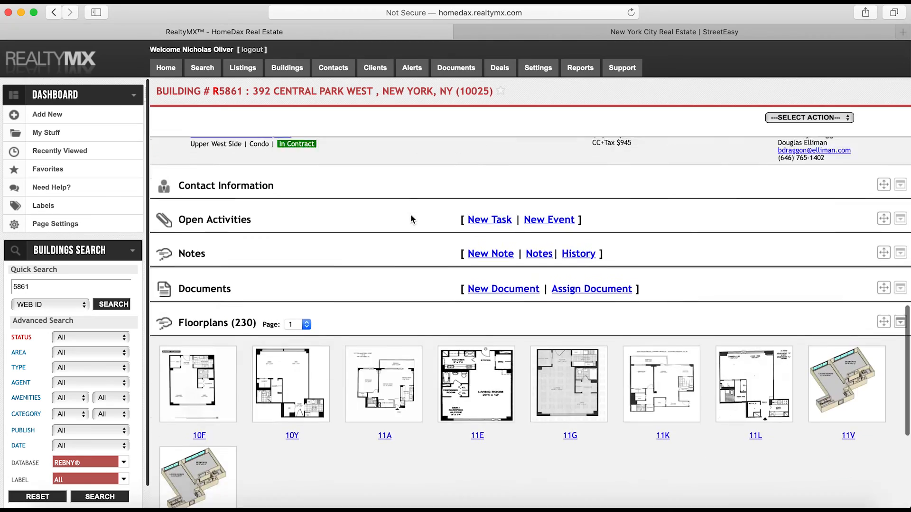
{"action": "scroll", "coordinate": [411, 214], "scroll_direction": "up", "scroll_amount": 20}
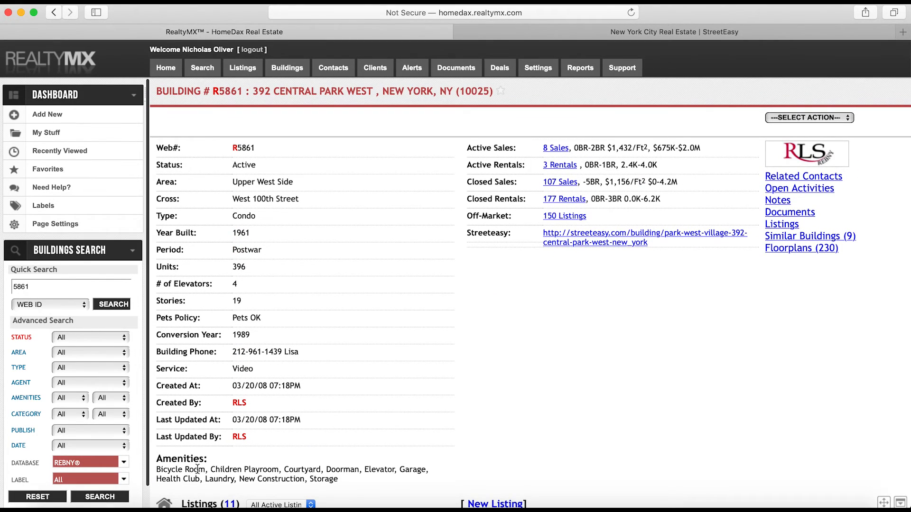
{"action": "left_click_drag", "start_coordinate": [183, 470], "coordinate": [347, 484]}
{"action": "left_click", "coordinate": [795, 116]}
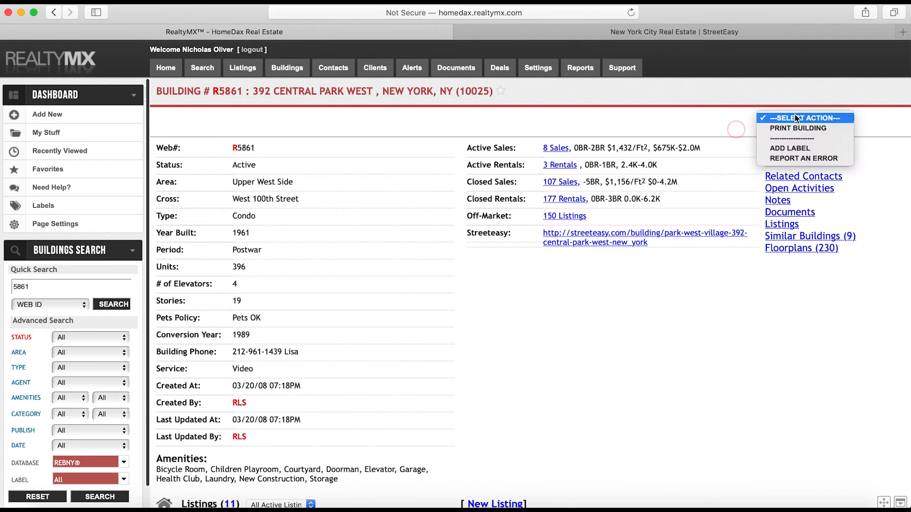
{"action": "left_click", "coordinate": [726, 122]}
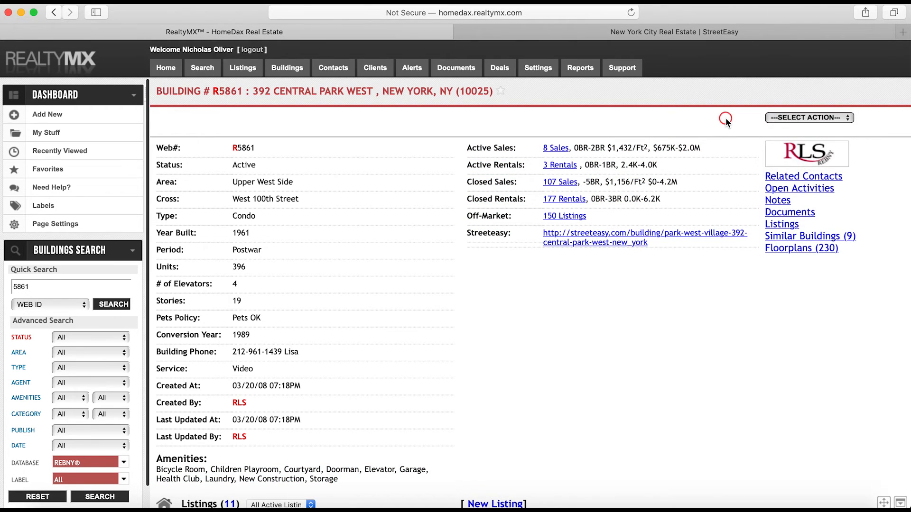
{"action": "left_click", "coordinate": [788, 118]}
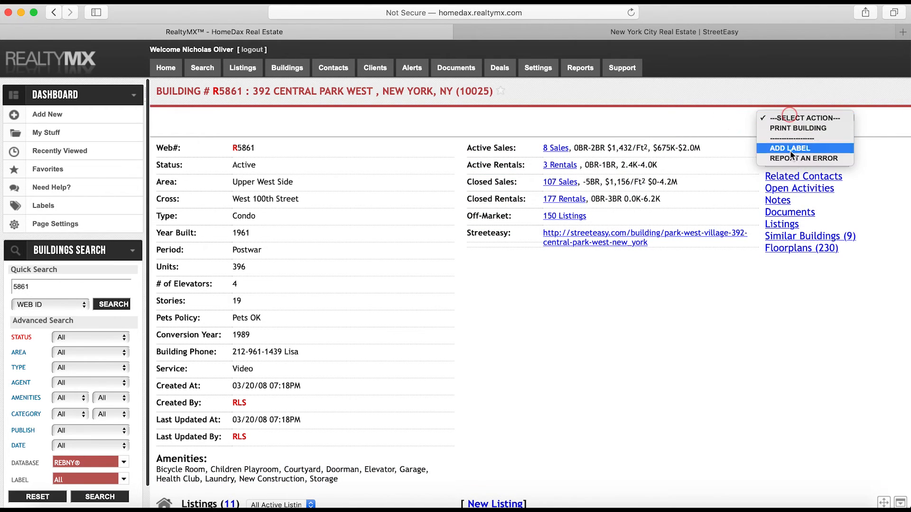
{"action": "left_click", "coordinate": [743, 123]}
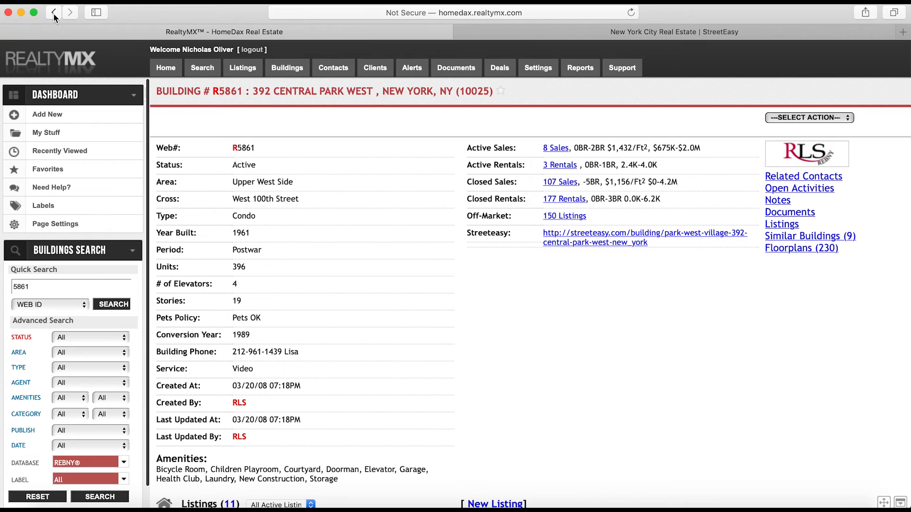
{"action": "left_click", "coordinate": [293, 72]}
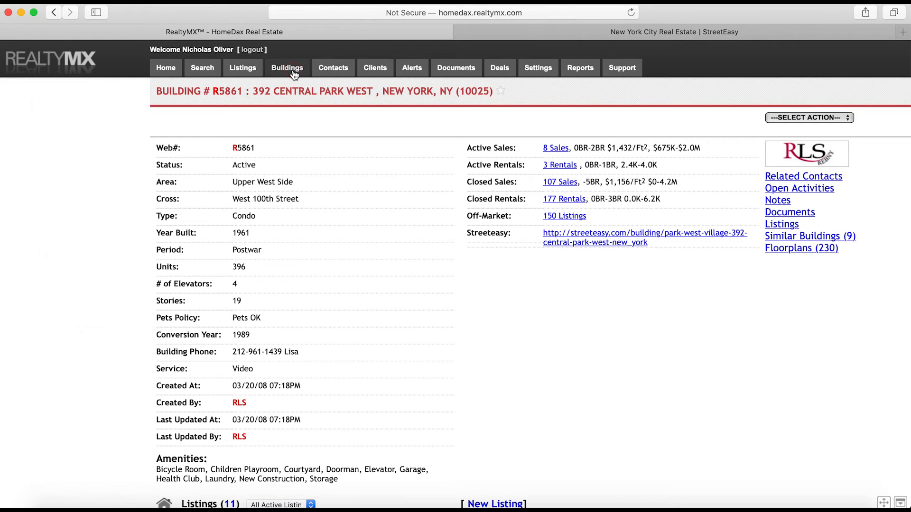
{"action": "left_click", "coordinate": [293, 102]}
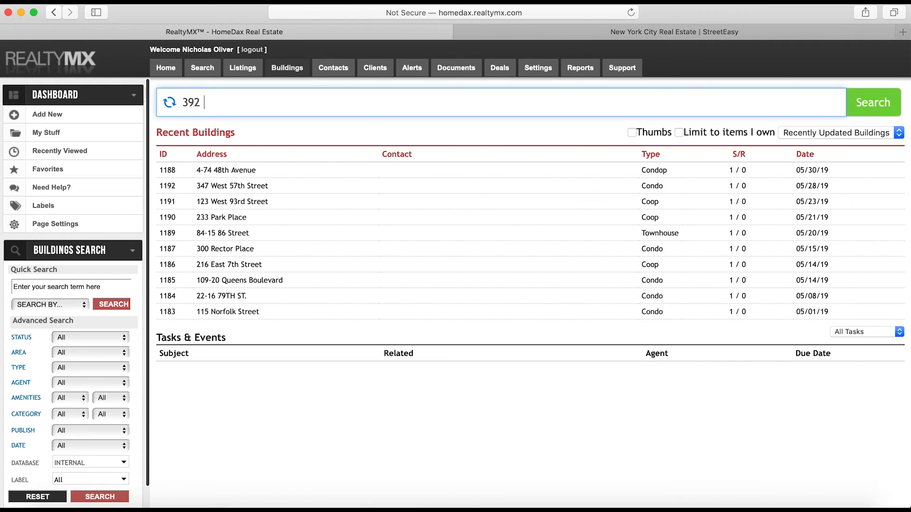
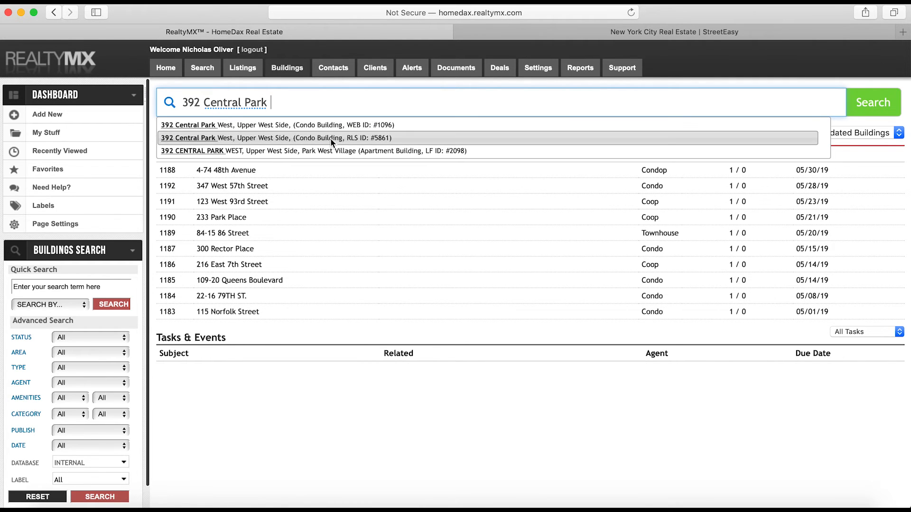
{"action": "left_click", "coordinate": [375, 127]}
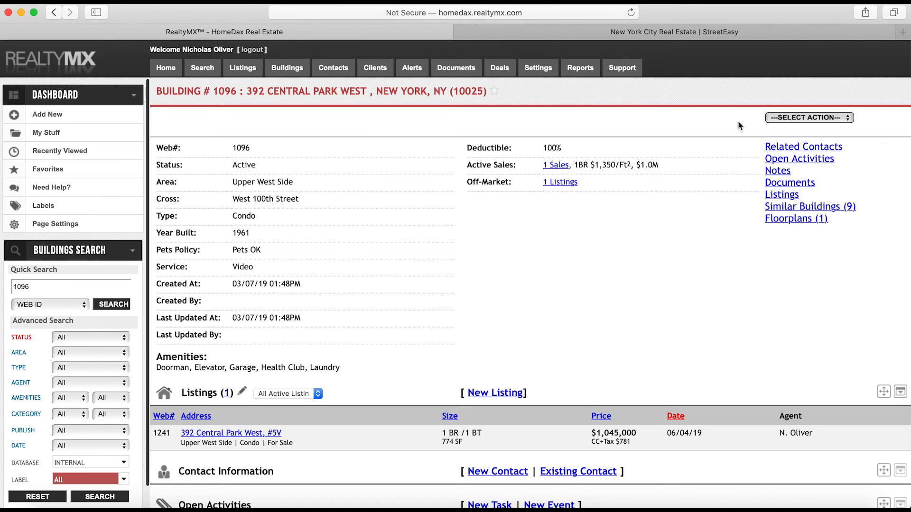
Choose EDIT for building #1096 and scroll to Description & Amenities
{"action": "left_click", "coordinate": [807, 118]}
{"action": "left_click", "coordinate": [730, 115]}
{"action": "left_click", "coordinate": [792, 118]}
{"action": "left_click", "coordinate": [796, 127]}
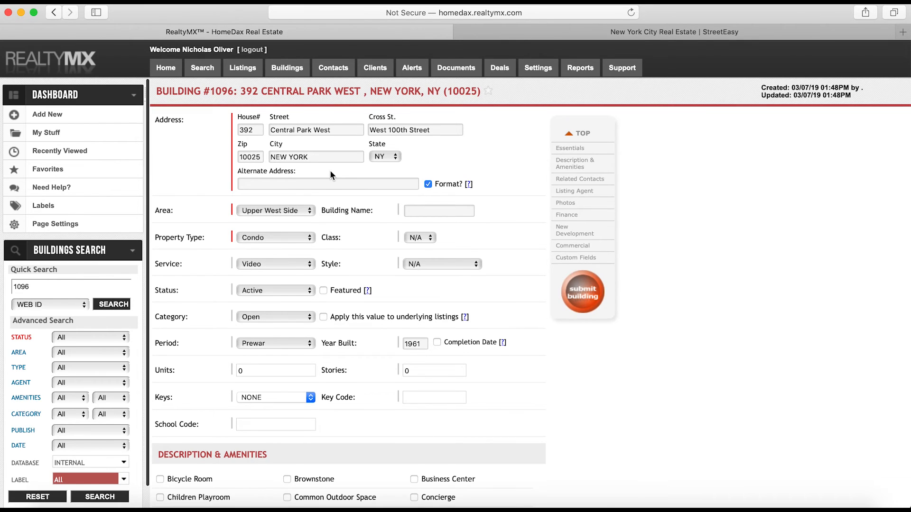
{"action": "scroll", "coordinate": [330, 175], "scroll_direction": "down", "scroll_amount": 6}
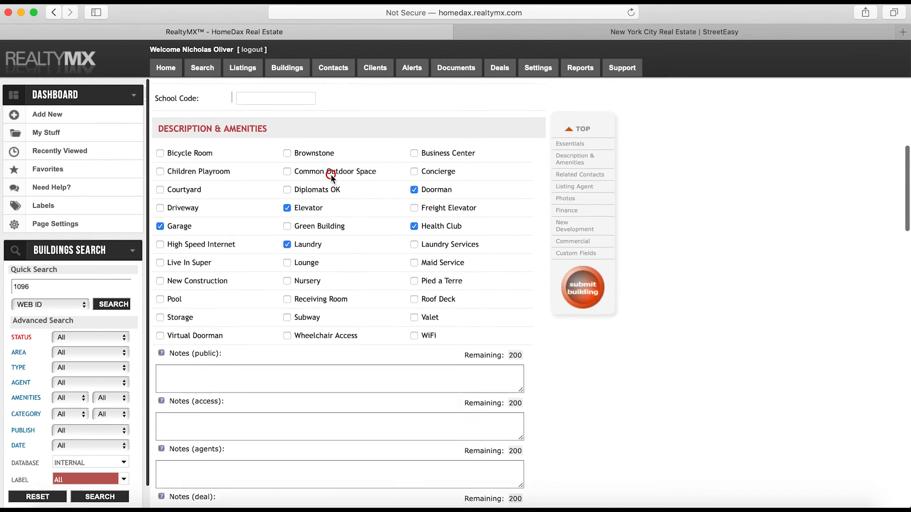
{"action": "scroll", "coordinate": [332, 182], "scroll_direction": "up", "scroll_amount": 2}
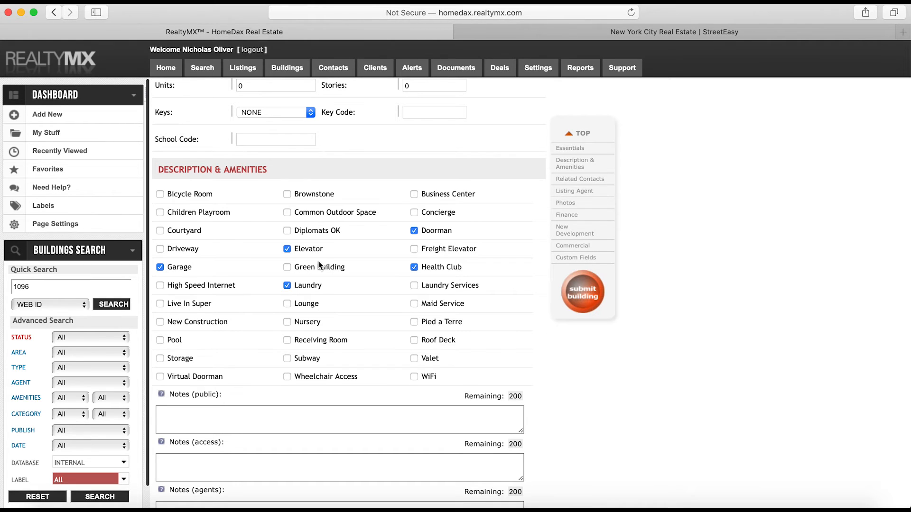
{"action": "left_click", "coordinate": [591, 33]}
{"action": "left_click", "coordinate": [602, 85]}
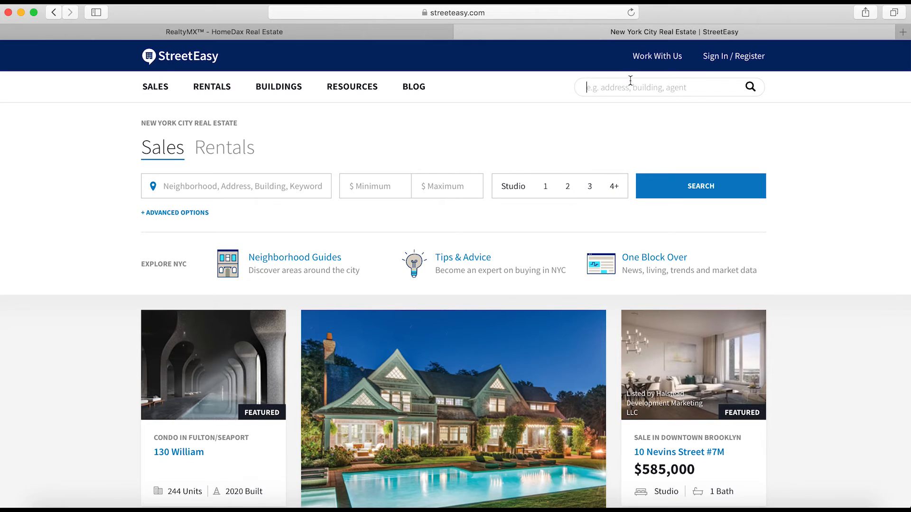
{"action": "key", "text": "Return"}
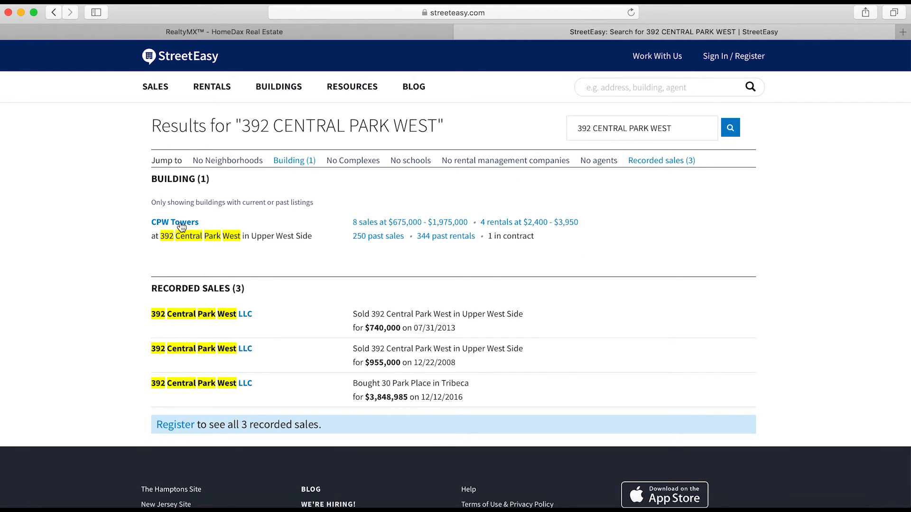
{"action": "left_click", "coordinate": [181, 226]}
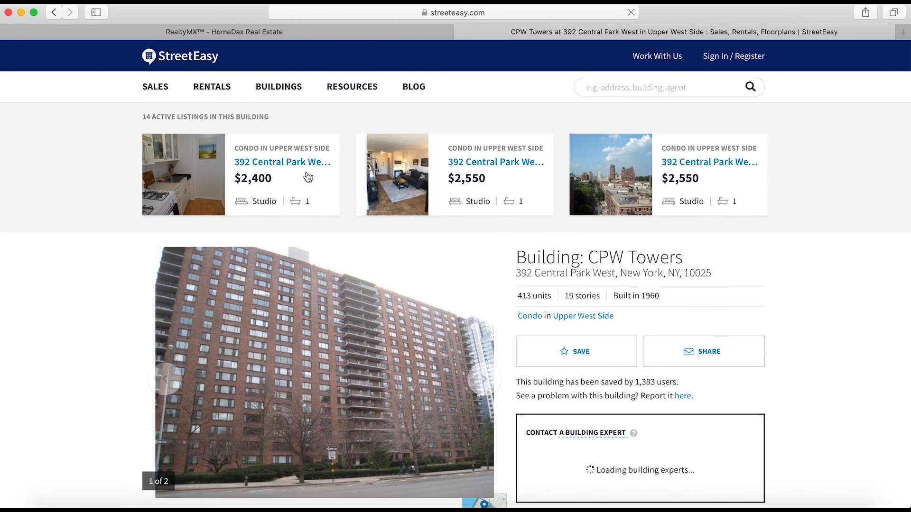
Expand the CPW Towers description and highlight private grounds, play spaces and laundry facilities
{"action": "scroll", "coordinate": [308, 177], "scroll_direction": "down", "scroll_amount": 5}
{"action": "scroll", "coordinate": [308, 177], "scroll_direction": "down", "scroll_amount": 3}
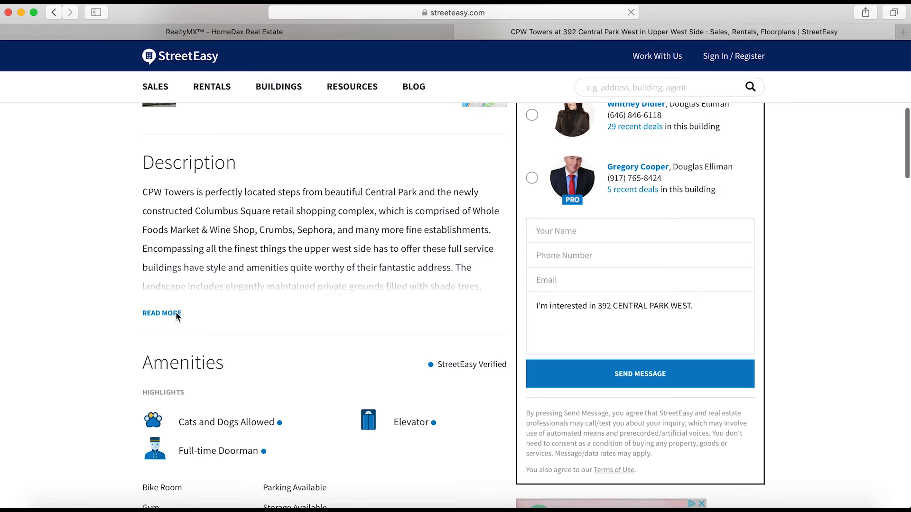
{"action": "left_click", "coordinate": [174, 313]}
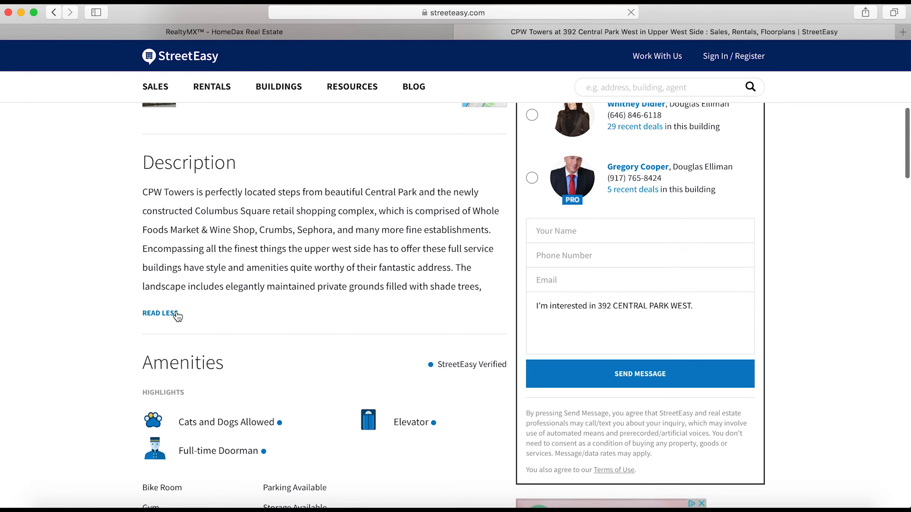
{"action": "scroll", "coordinate": [269, 262], "scroll_direction": "down", "scroll_amount": 2}
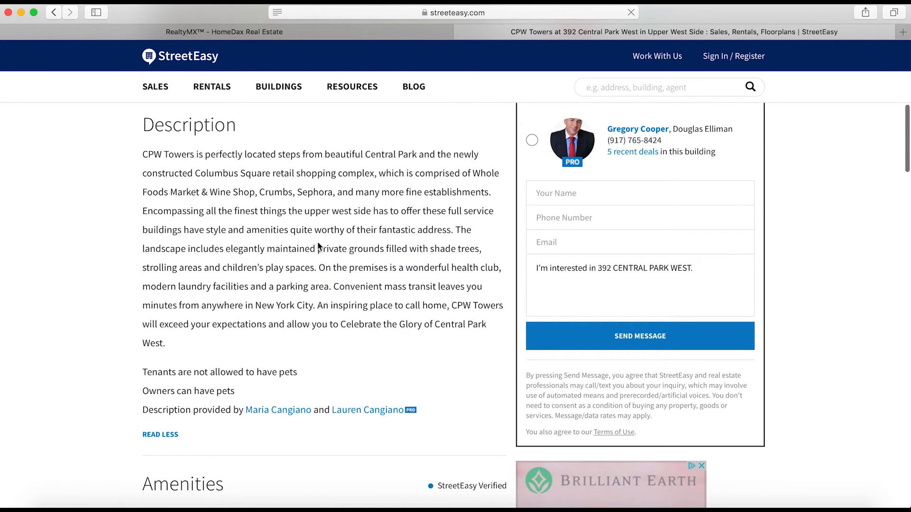
{"action": "left_click_drag", "start_coordinate": [317, 250], "coordinate": [391, 251]}
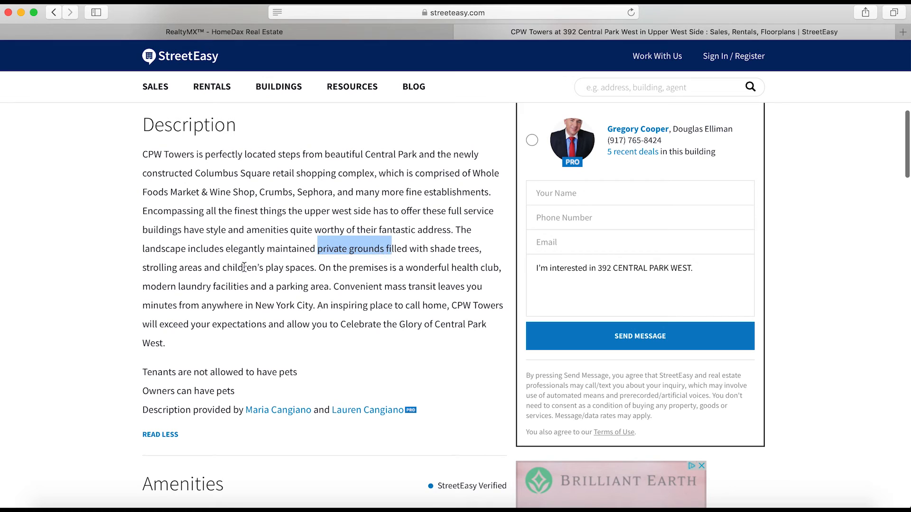
{"action": "left_click_drag", "start_coordinate": [266, 268], "coordinate": [315, 269]}
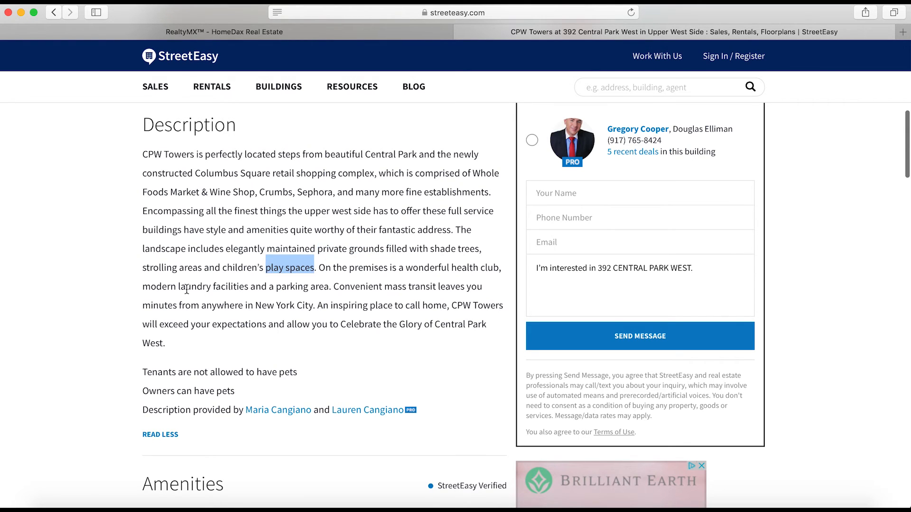
{"action": "left_click_drag", "start_coordinate": [180, 287], "coordinate": [256, 288]}
{"action": "scroll", "coordinate": [274, 242], "scroll_direction": "down", "scroll_amount": 4}
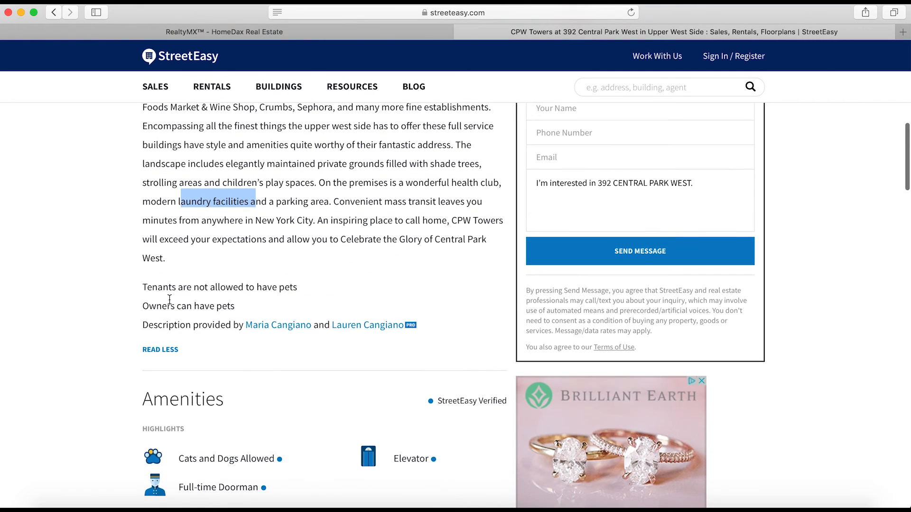
{"action": "scroll", "coordinate": [169, 300], "scroll_direction": "down", "scroll_amount": 12}
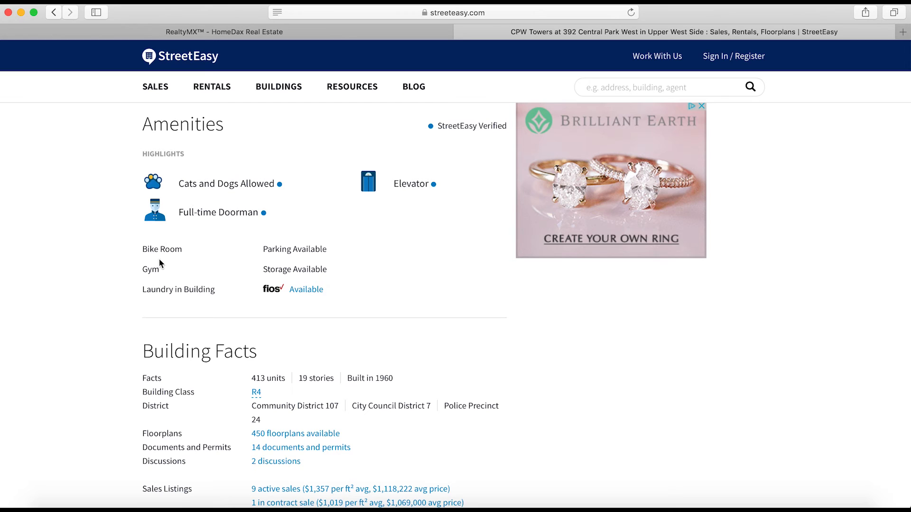
Mark Pied a Terre in the RealtyMX amenities, then recheck play spaces and private grounds on StreetEasy
{"action": "left_click", "coordinate": [368, 31]}
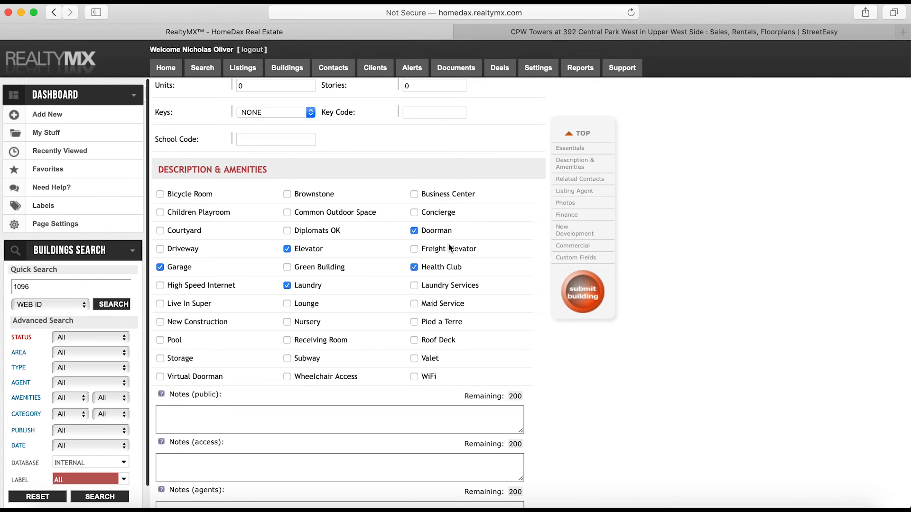
{"action": "left_click", "coordinate": [414, 322]}
{"action": "left_click", "coordinate": [589, 35]}
{"action": "scroll", "coordinate": [314, 204], "scroll_direction": "up", "scroll_amount": 10}
{"action": "left_click", "coordinate": [269, 238]}
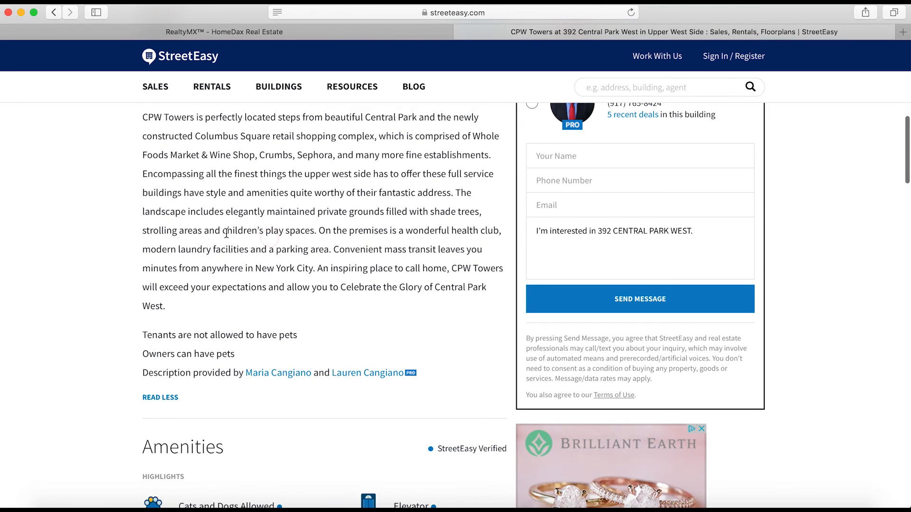
{"action": "left_click_drag", "start_coordinate": [226, 232], "coordinate": [321, 233]}
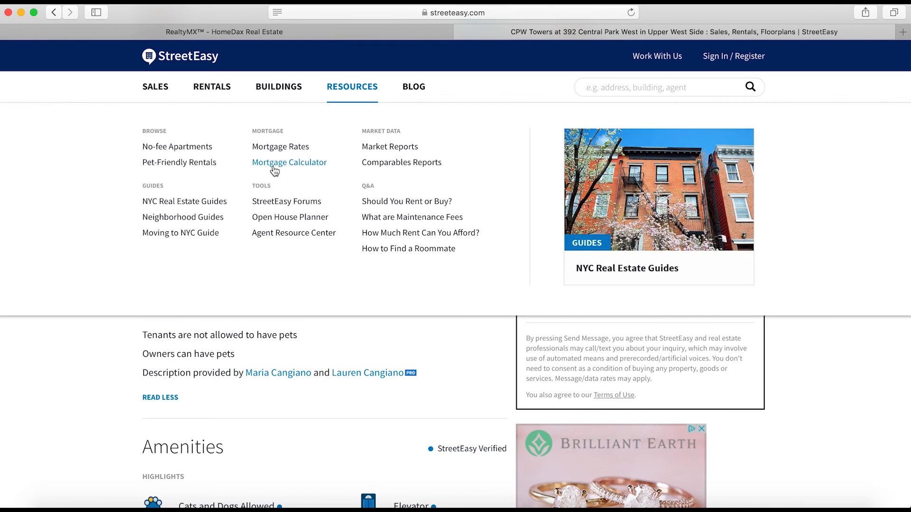
{"action": "left_click", "coordinate": [331, 248]}
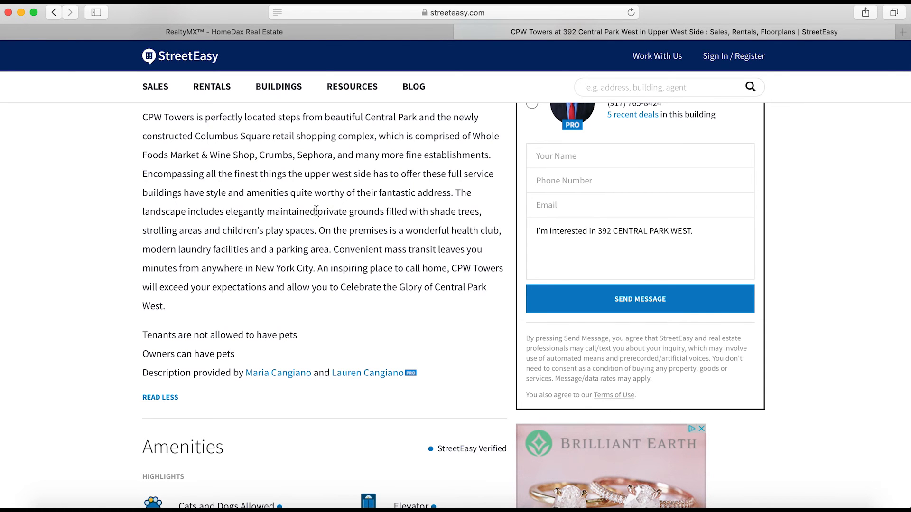
{"action": "left_click_drag", "start_coordinate": [316, 211], "coordinate": [394, 212]}
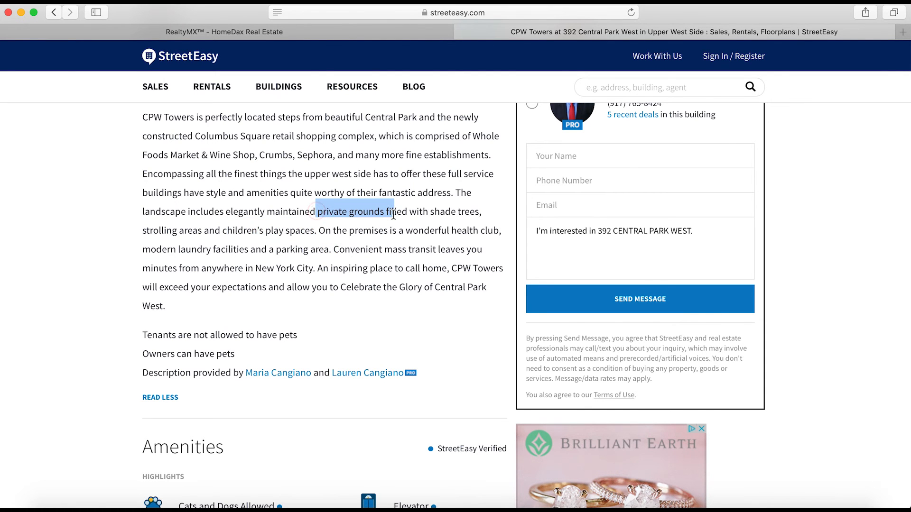
Find Bike Room in StreetEasy's amenities and add Bicycle Room to the building's amenities
{"action": "left_click", "coordinate": [382, 34]}
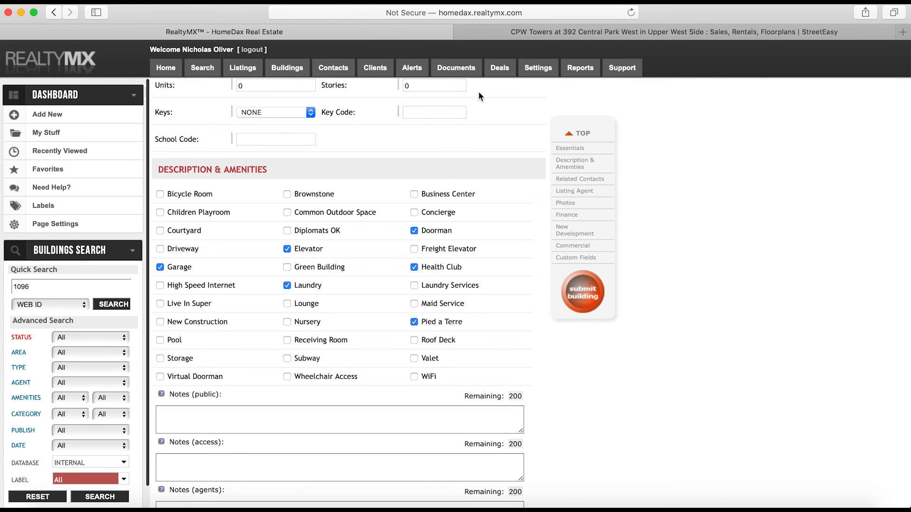
{"action": "left_click", "coordinate": [540, 32]}
{"action": "scroll", "coordinate": [223, 434], "scroll_direction": "down", "scroll_amount": 3}
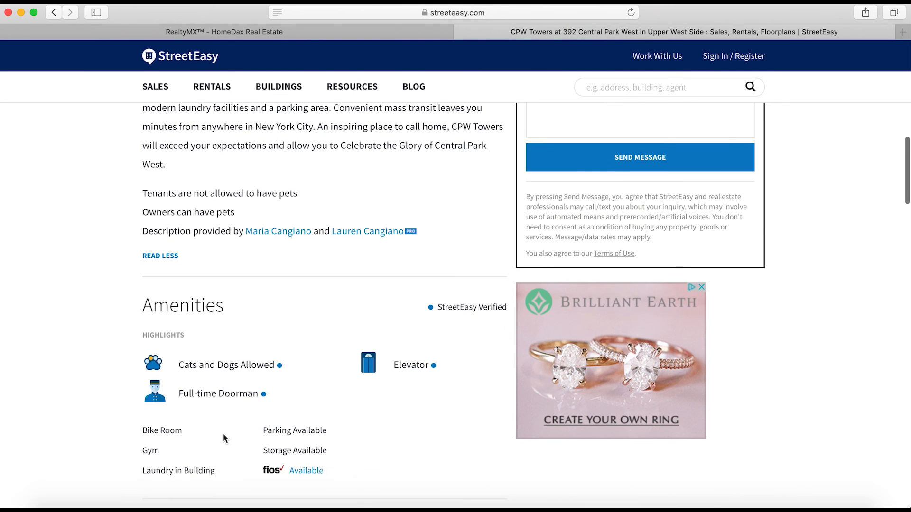
{"action": "scroll", "coordinate": [244, 325], "scroll_direction": "down", "scroll_amount": 2}
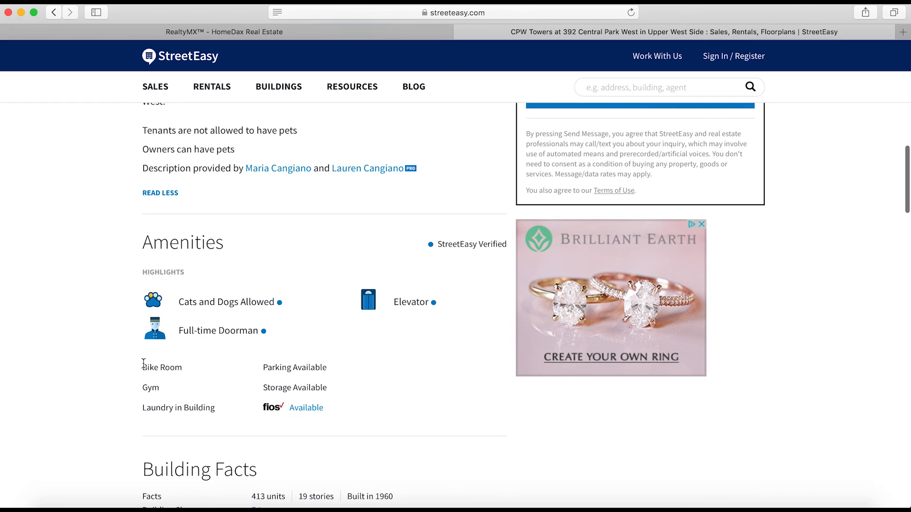
{"action": "left_click_drag", "start_coordinate": [143, 367], "coordinate": [191, 366]}
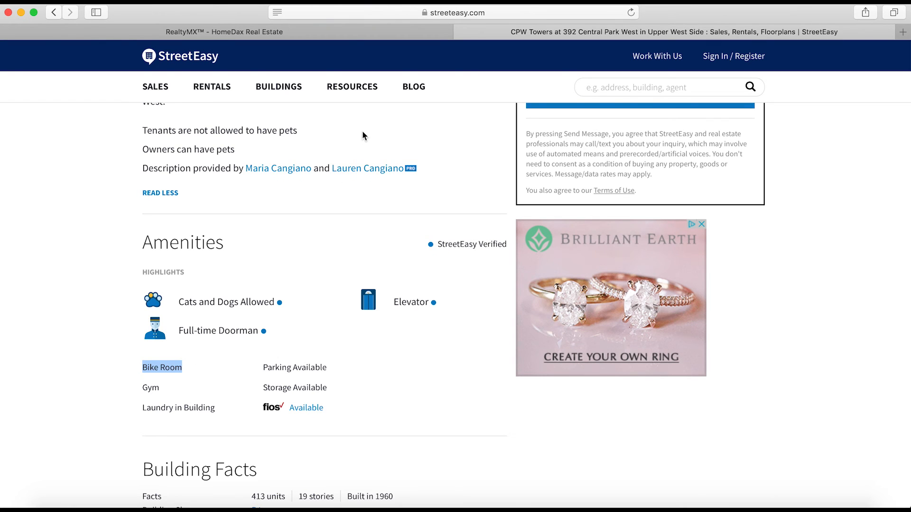
{"action": "left_click", "coordinate": [352, 34]}
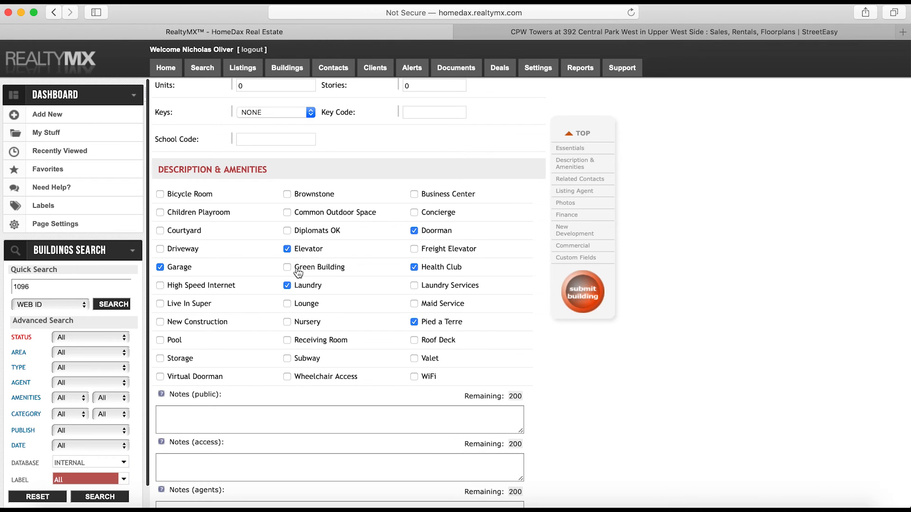
{"action": "left_click", "coordinate": [181, 194]}
{"action": "left_click", "coordinate": [546, 32]}
{"action": "scroll", "coordinate": [212, 177], "scroll_direction": "down", "scroll_amount": 3}
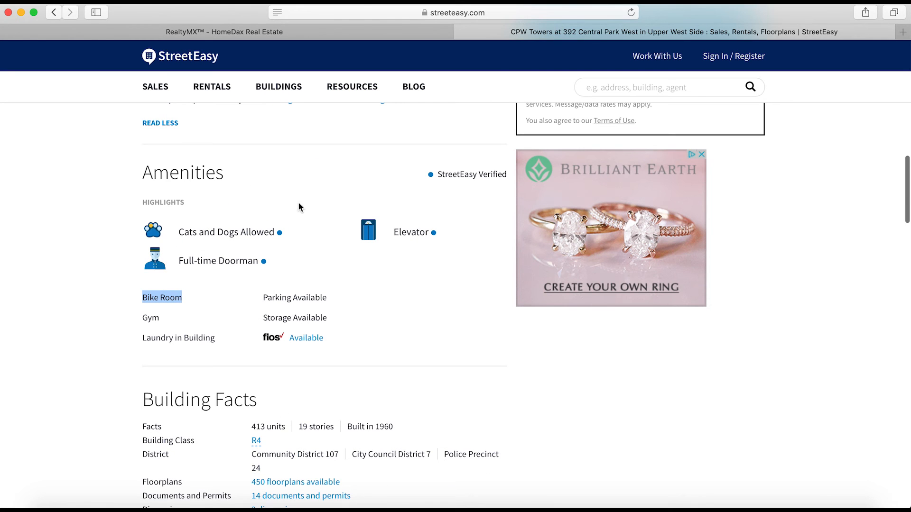
Open unit #18M's listing in a new tab, review its amenities, and return to CPW Towers
{"action": "scroll", "coordinate": [220, 247], "scroll_direction": "down", "scroll_amount": 10}
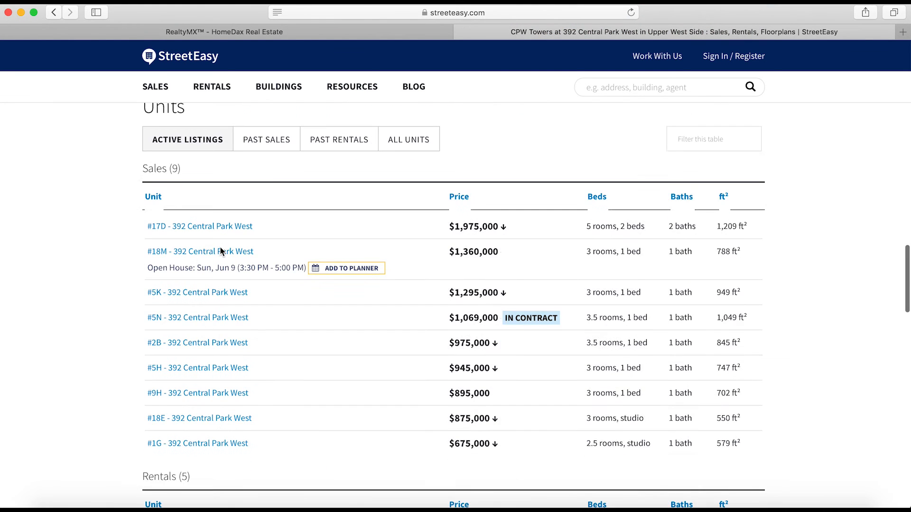
{"action": "right_click", "coordinate": [206, 246]}
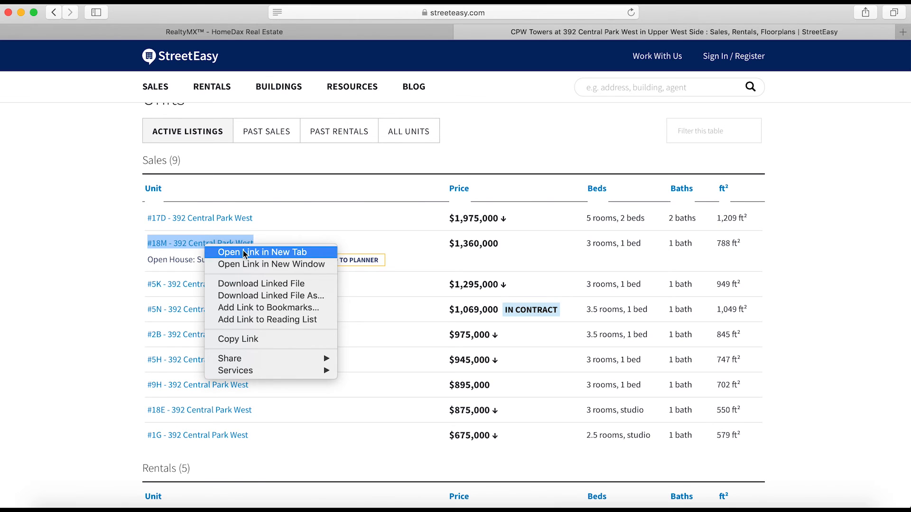
{"action": "left_click", "coordinate": [245, 251]}
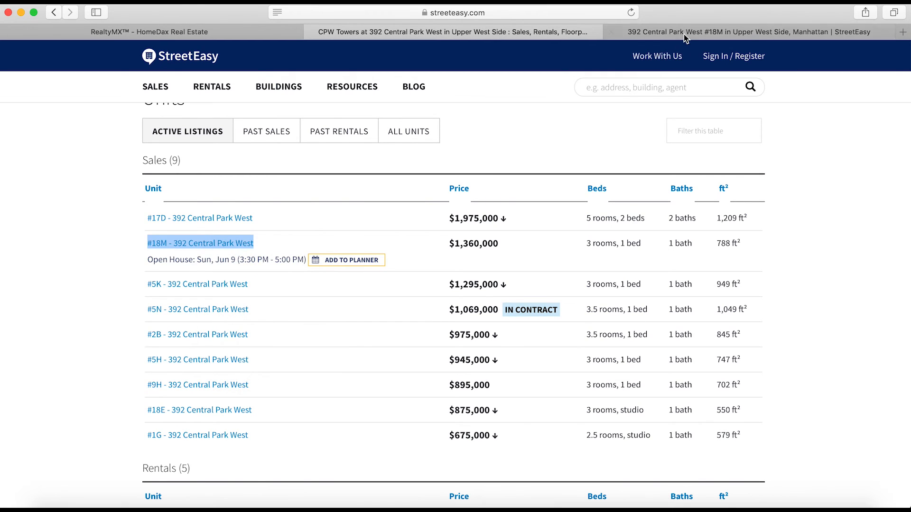
{"action": "left_click", "coordinate": [684, 35]}
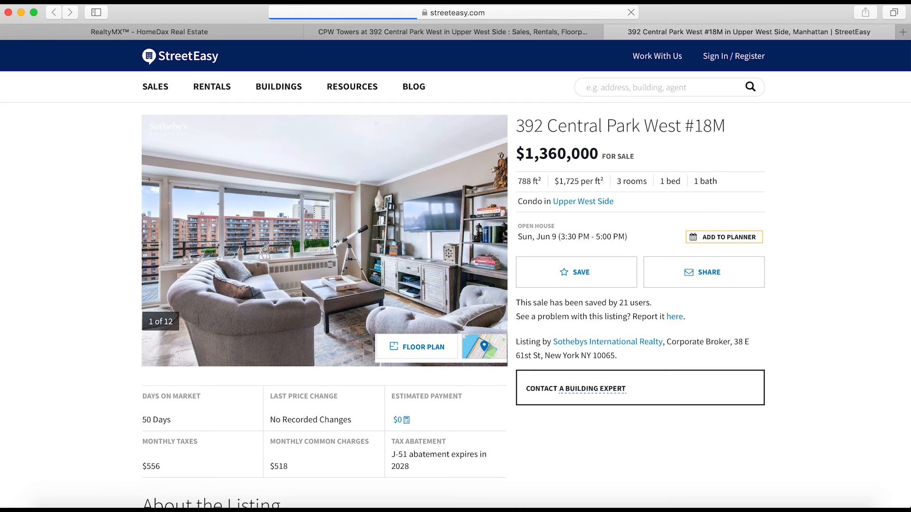
{"action": "left_click", "coordinate": [725, 510]}
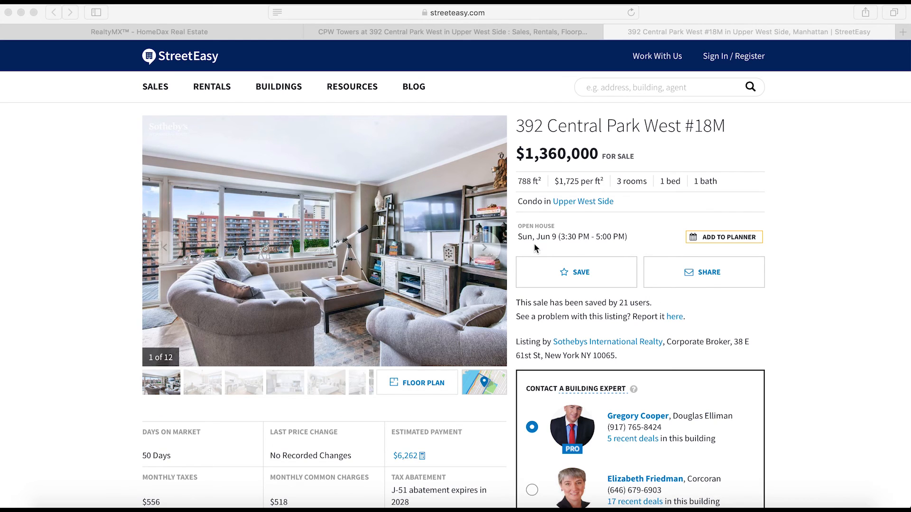
{"action": "scroll", "coordinate": [406, 231], "scroll_direction": "down", "scroll_amount": 12}
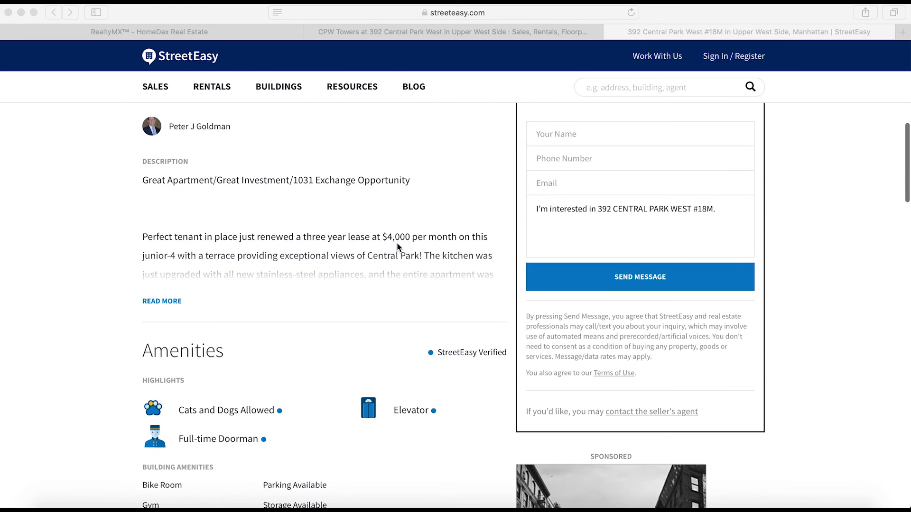
{"action": "scroll", "coordinate": [200, 357], "scroll_direction": "down", "scroll_amount": 2}
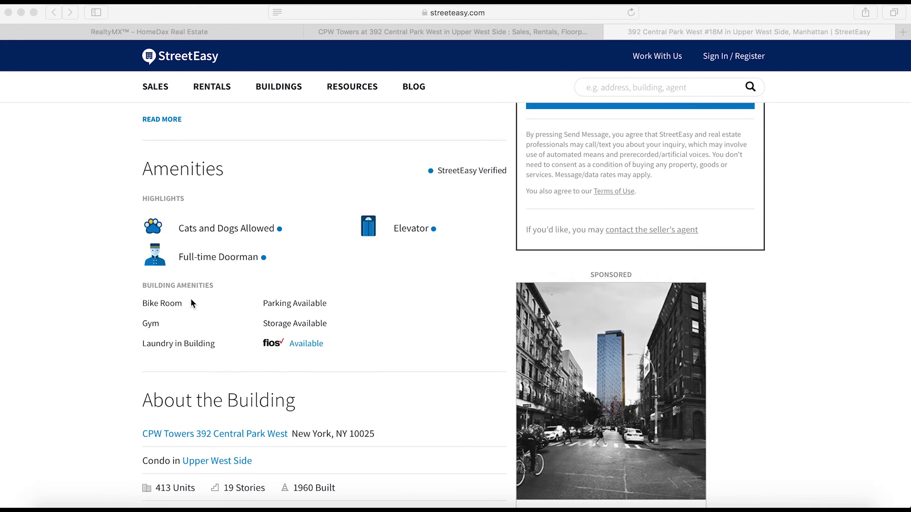
{"action": "left_click", "coordinate": [401, 29]}
{"action": "mouse_move", "coordinate": [352, 86]}
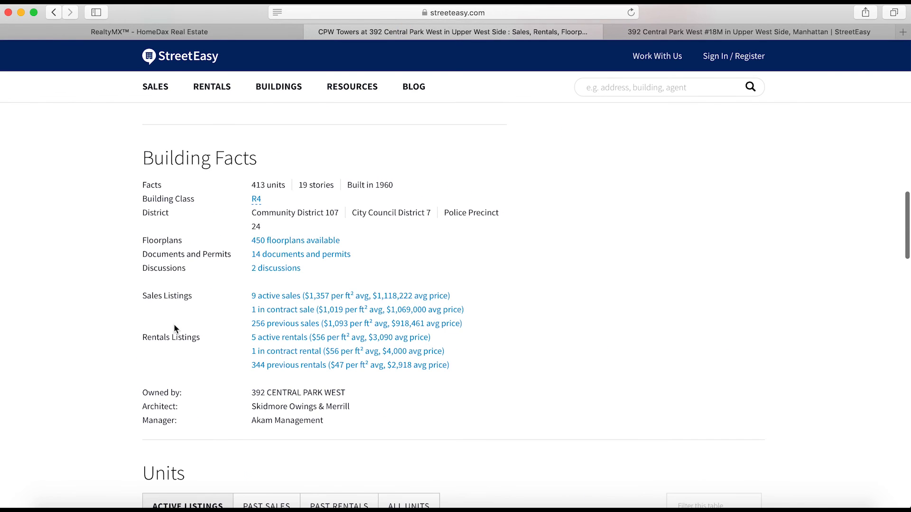
{"action": "scroll", "coordinate": [174, 324], "scroll_direction": "up", "scroll_amount": 6}
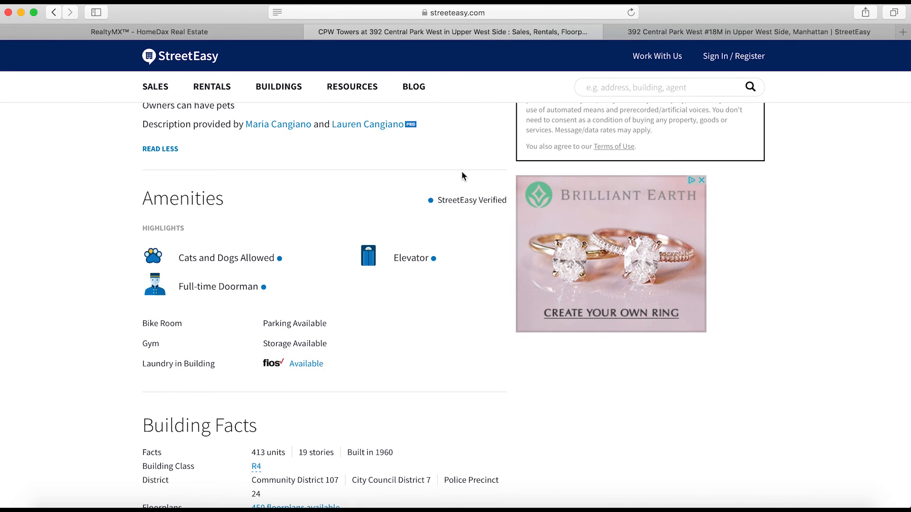
Submit building #1096's amenity changes, including Pied a Terre and Bicycle Room, and confirm the update
{"action": "left_click", "coordinate": [183, 32]}
{"action": "scroll", "coordinate": [189, 215], "scroll_direction": "down", "scroll_amount": 15}
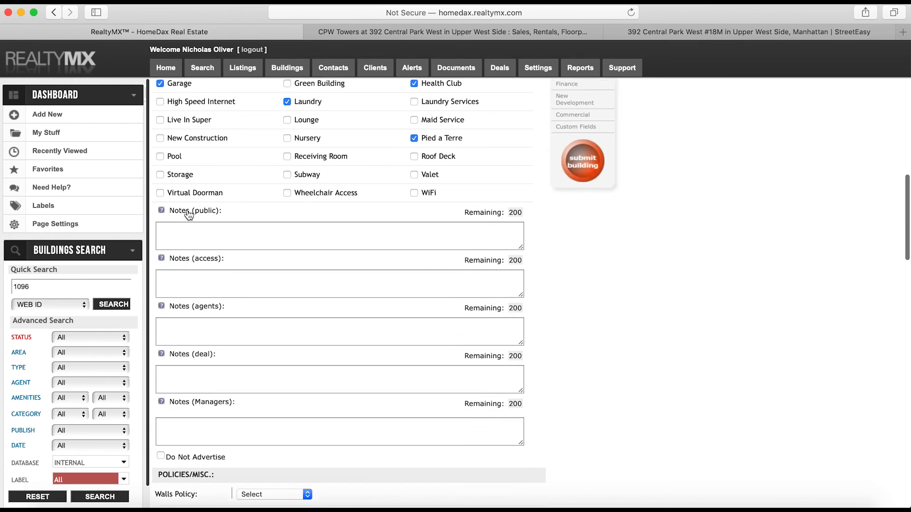
{"action": "scroll", "coordinate": [187, 210], "scroll_direction": "down", "scroll_amount": 10}
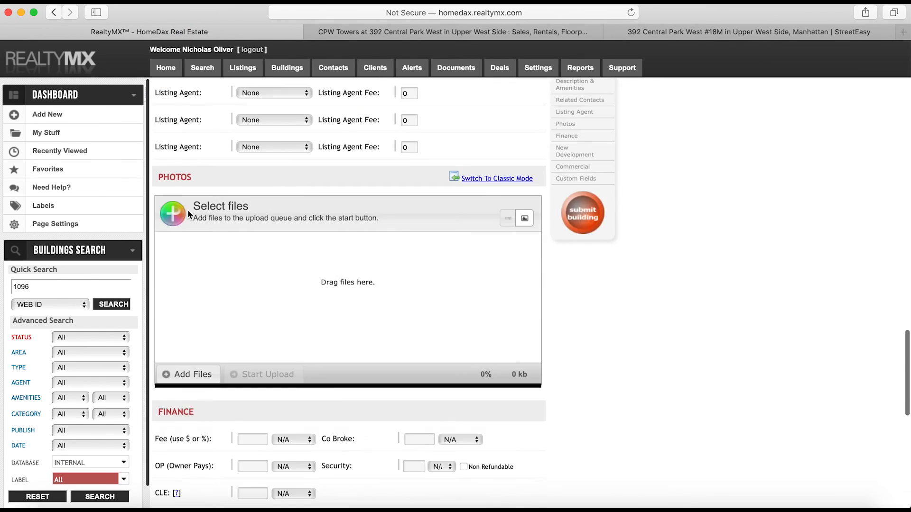
{"action": "scroll", "coordinate": [187, 210], "scroll_direction": "up", "scroll_amount": 15}
{"action": "scroll", "coordinate": [394, 220], "scroll_direction": "up", "scroll_amount": 8}
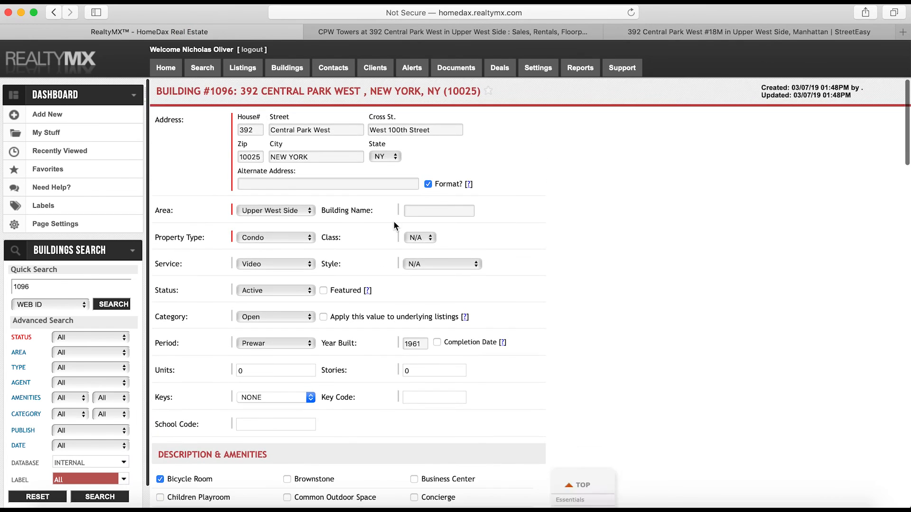
{"action": "scroll", "coordinate": [393, 220], "scroll_direction": "down", "scroll_amount": 15}
{"action": "scroll", "coordinate": [475, 266], "scroll_direction": "up", "scroll_amount": 6}
{"action": "left_click", "coordinate": [582, 294]}
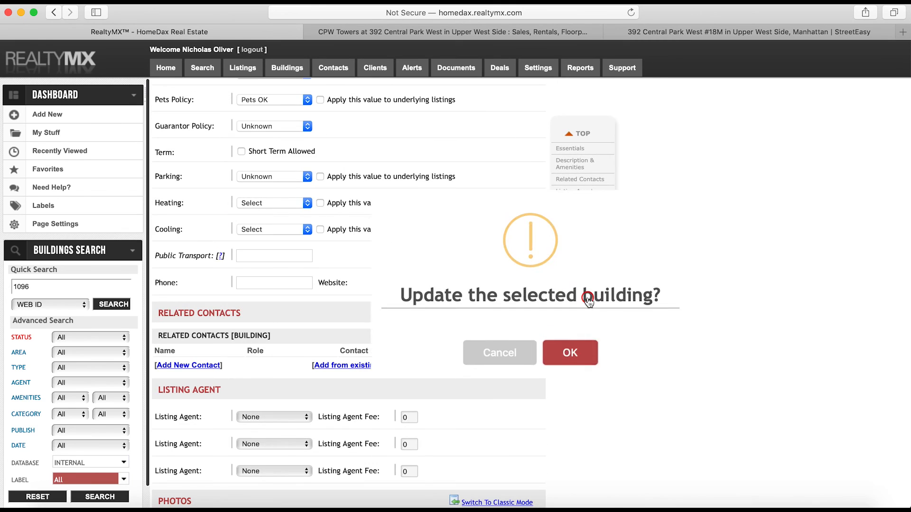
{"action": "left_click", "coordinate": [569, 349]}
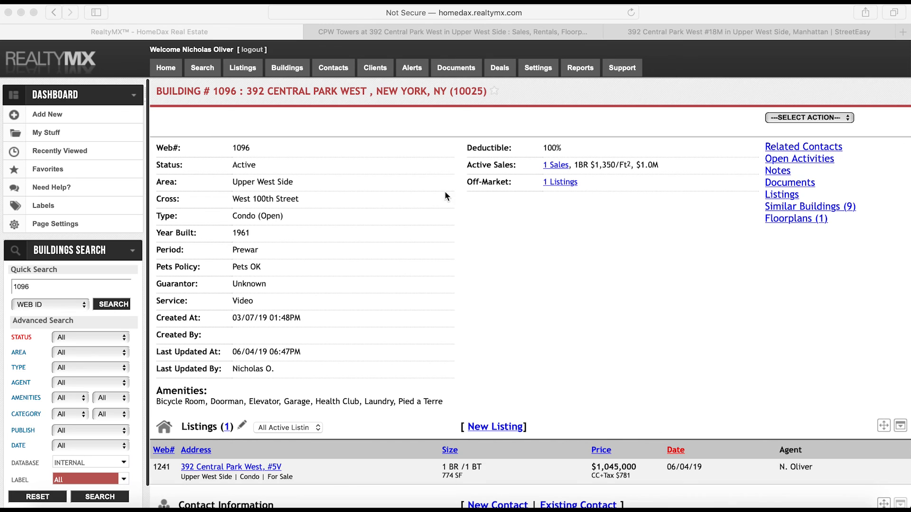
Open My Stuff > My Listings and view listing 1241 from its actions menu
{"action": "left_click", "coordinate": [87, 127]}
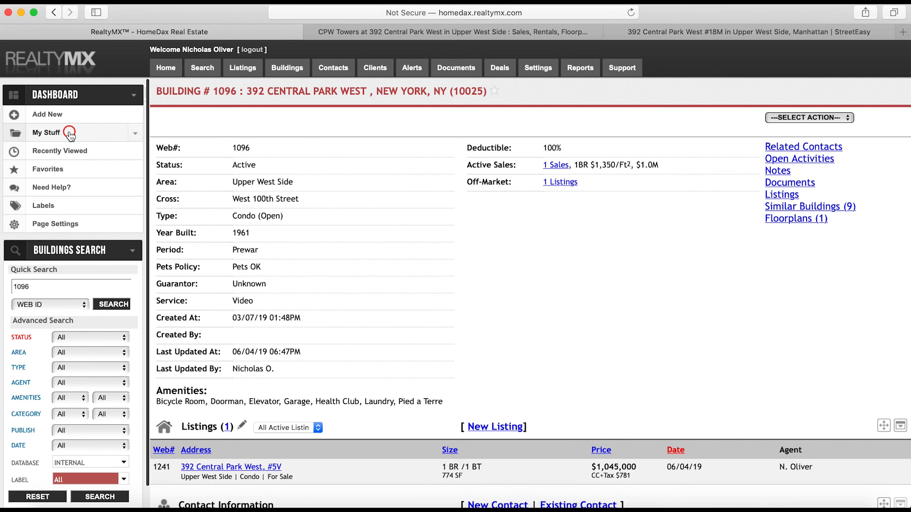
{"action": "left_click", "coordinate": [70, 132]}
{"action": "left_click", "coordinate": [70, 152]}
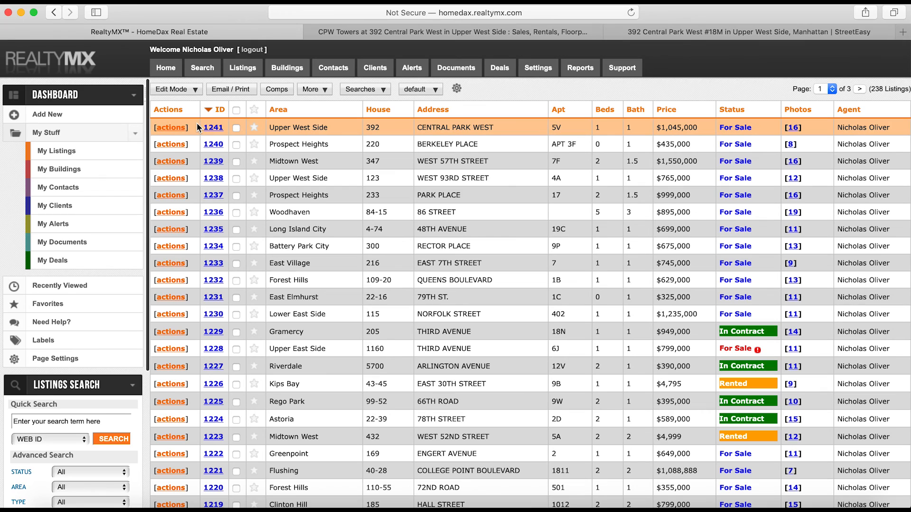
{"action": "left_click", "coordinate": [180, 128]}
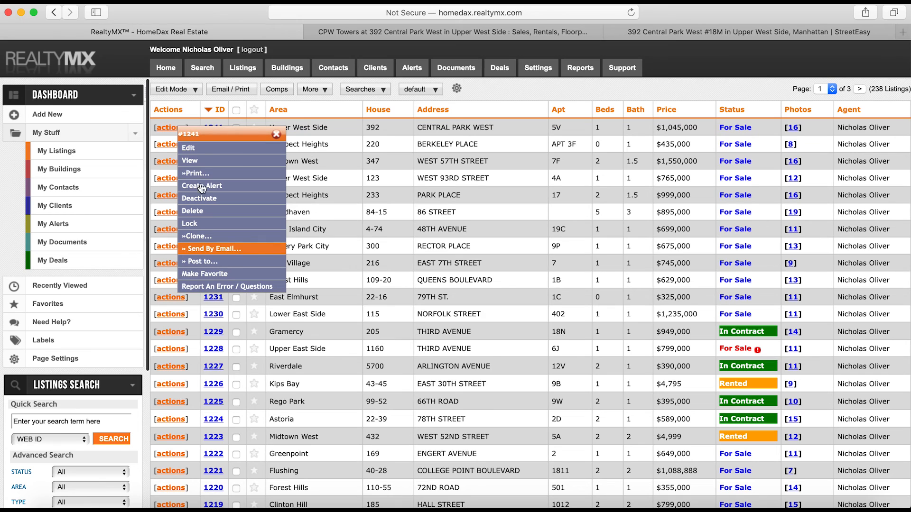
{"action": "left_click", "coordinate": [210, 161]}
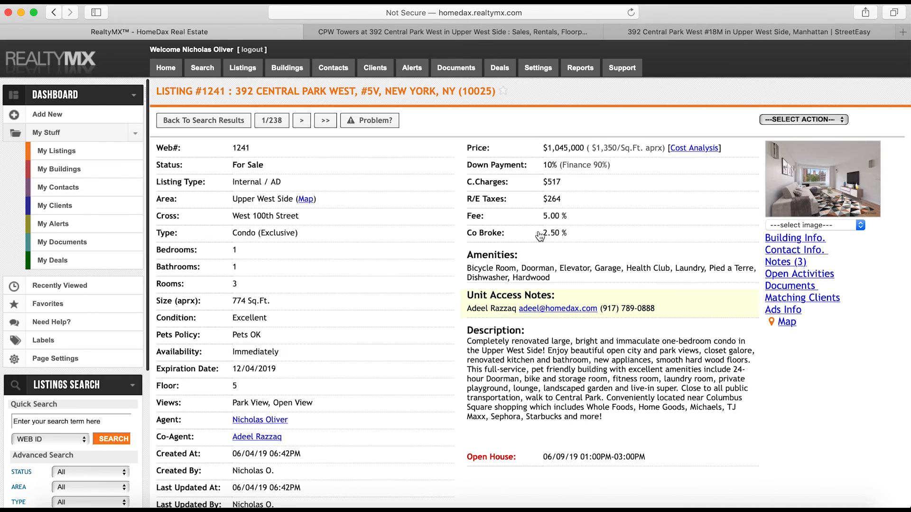
Open listing #1241's E-MAIL form, tick Copy to myself, choose Show Full Address, then close it
{"action": "left_click", "coordinate": [788, 120]}
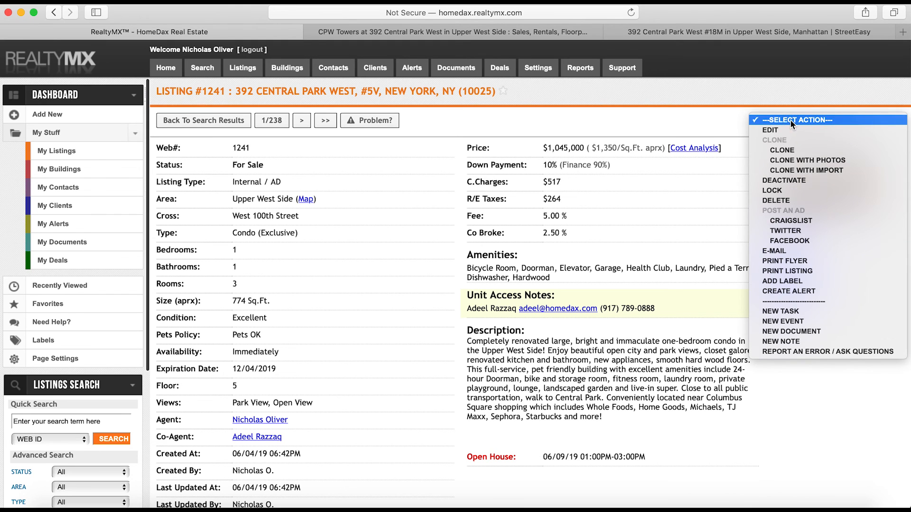
{"action": "left_click", "coordinate": [804, 252]}
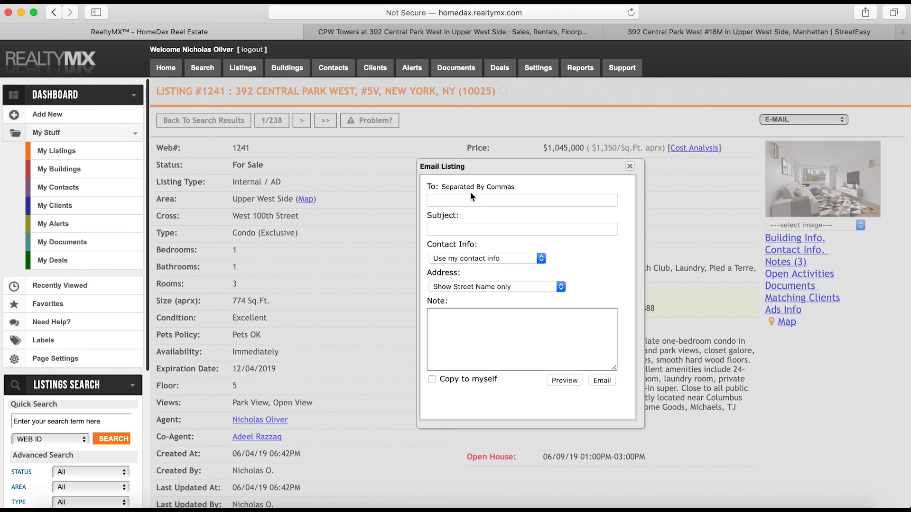
{"action": "left_click_drag", "start_coordinate": [452, 167], "coordinate": [404, 157]}
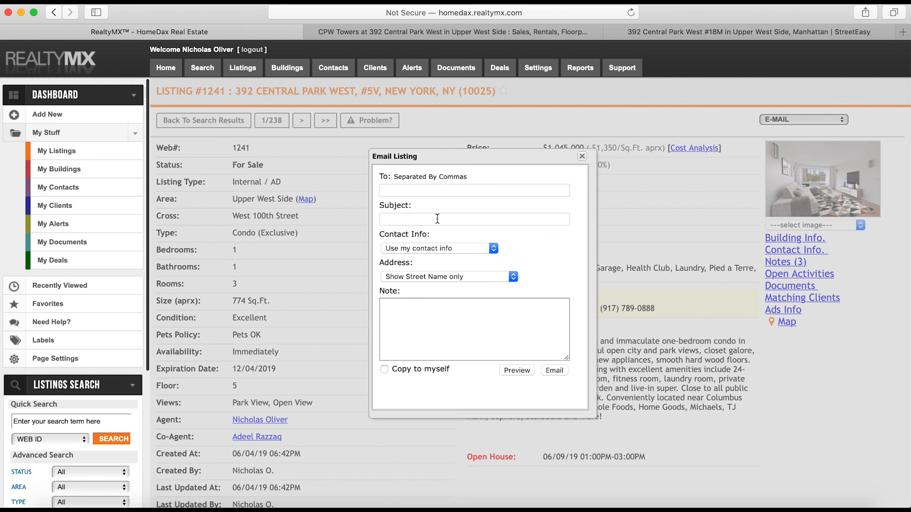
{"action": "left_click", "coordinate": [417, 190]}
{"action": "left_click", "coordinate": [384, 369]}
{"action": "left_click", "coordinate": [422, 276]}
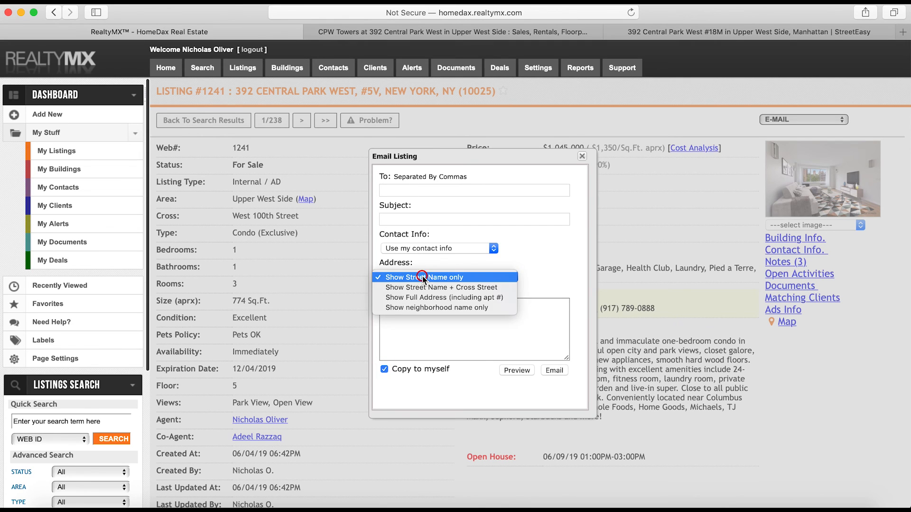
{"action": "left_click", "coordinate": [434, 300]}
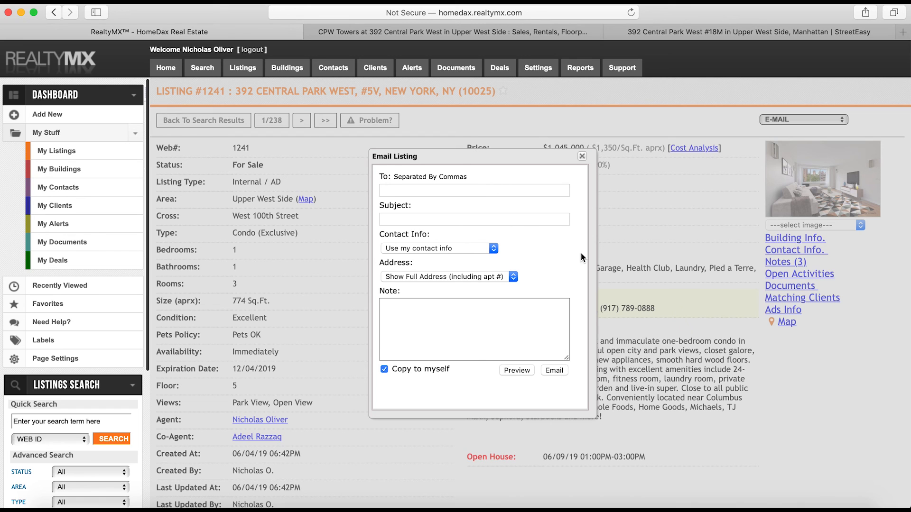
{"action": "left_click", "coordinate": [582, 157]}
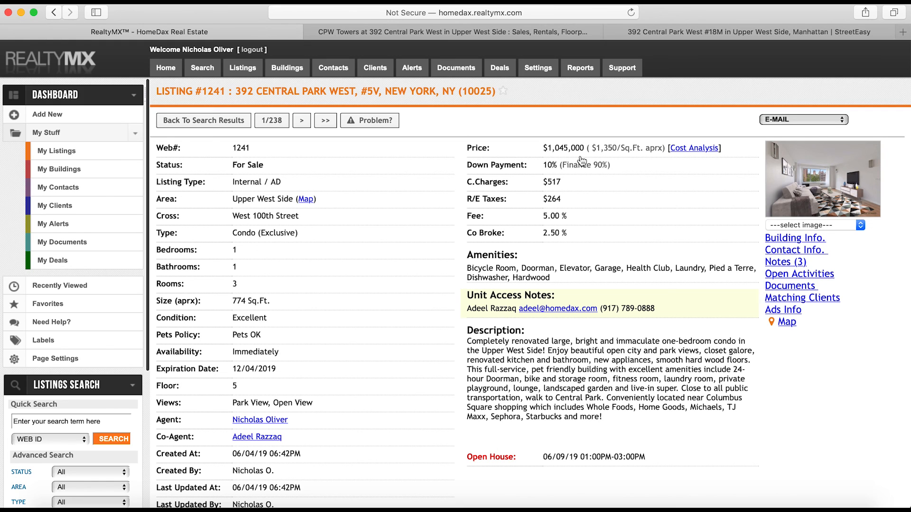
Open Report An Error for listing #1241 and tick RealtyMX support, Zillow and Street Easy as recipients
{"action": "left_click", "coordinate": [783, 119]}
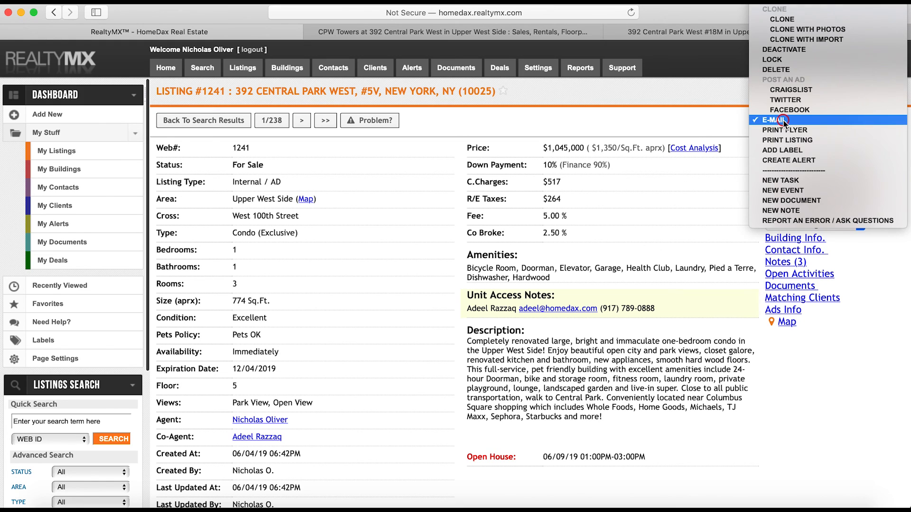
{"action": "left_click", "coordinate": [733, 122]}
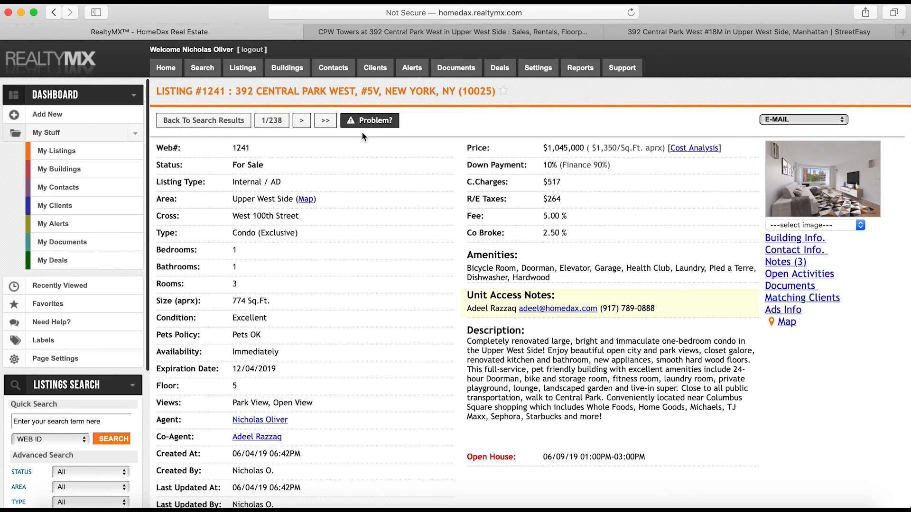
{"action": "left_click", "coordinate": [377, 121]}
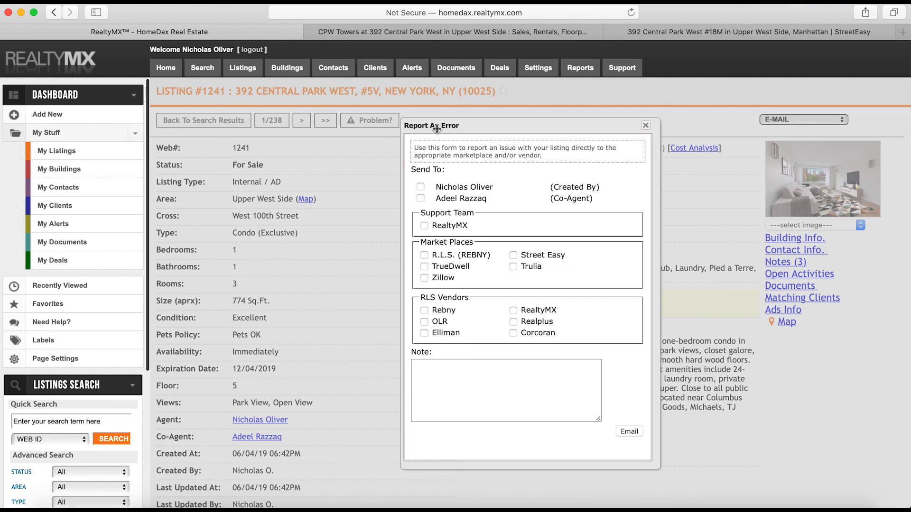
{"action": "left_click", "coordinate": [424, 225]}
{"action": "left_click", "coordinate": [425, 277]}
{"action": "left_click", "coordinate": [513, 255]}
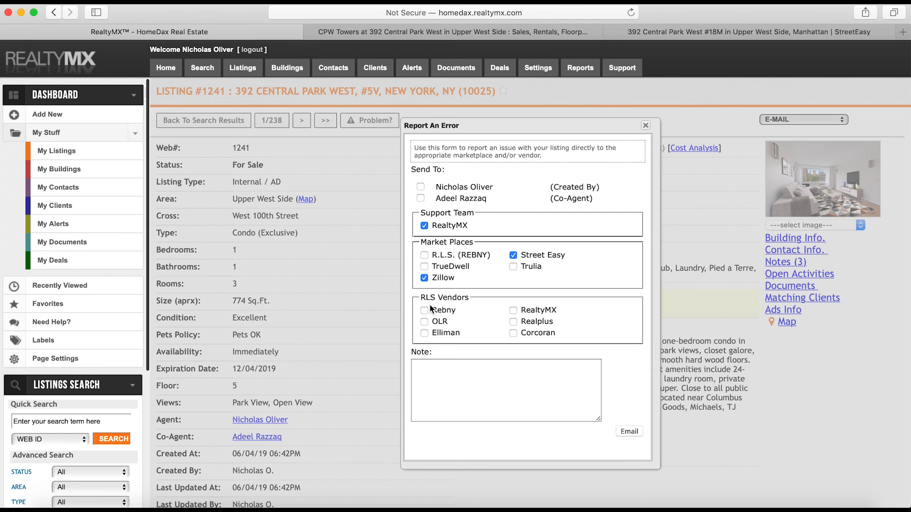